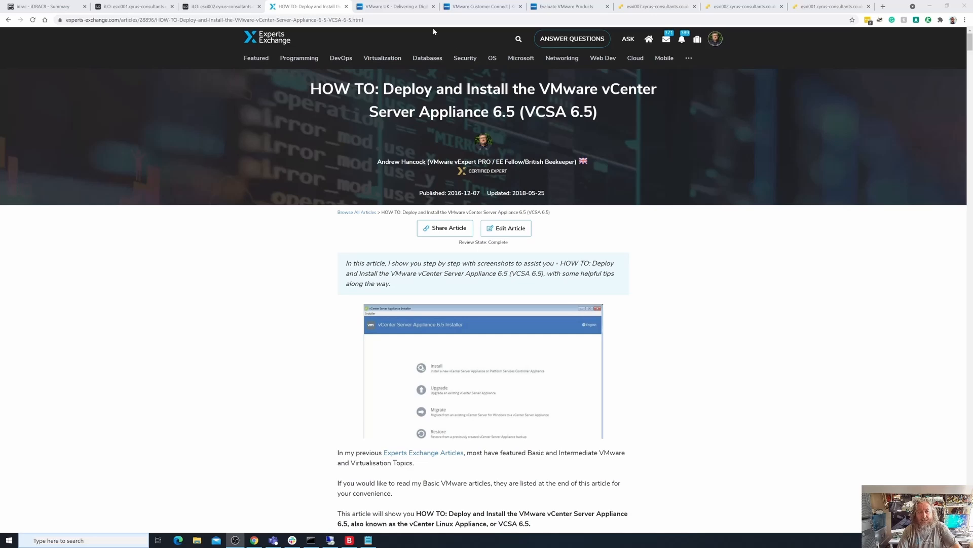
- Open VMware Customer Connect's Trial and Free Products page and go to the VMware vSphere free trial download
{"action": "left_click", "coordinate": [406, 9]}
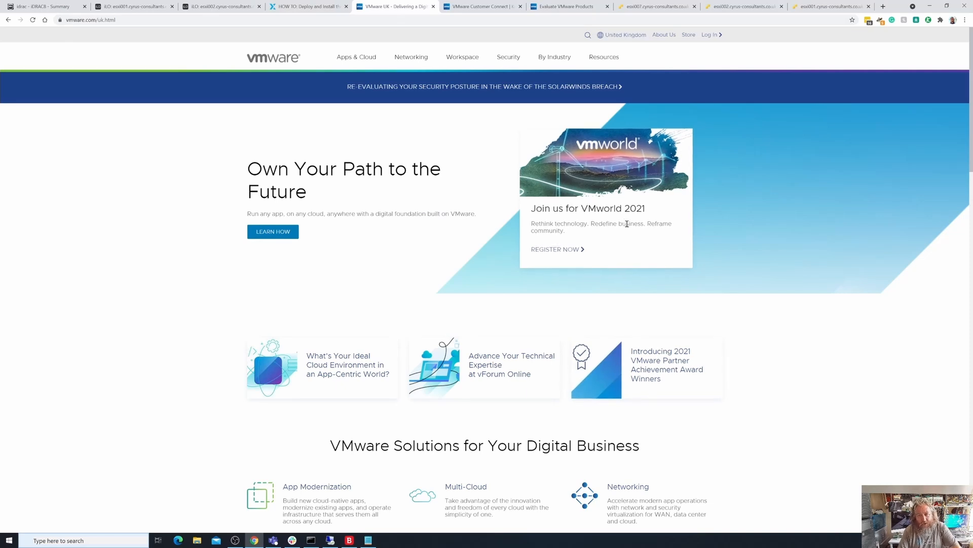
{"action": "left_click", "coordinate": [481, 8]}
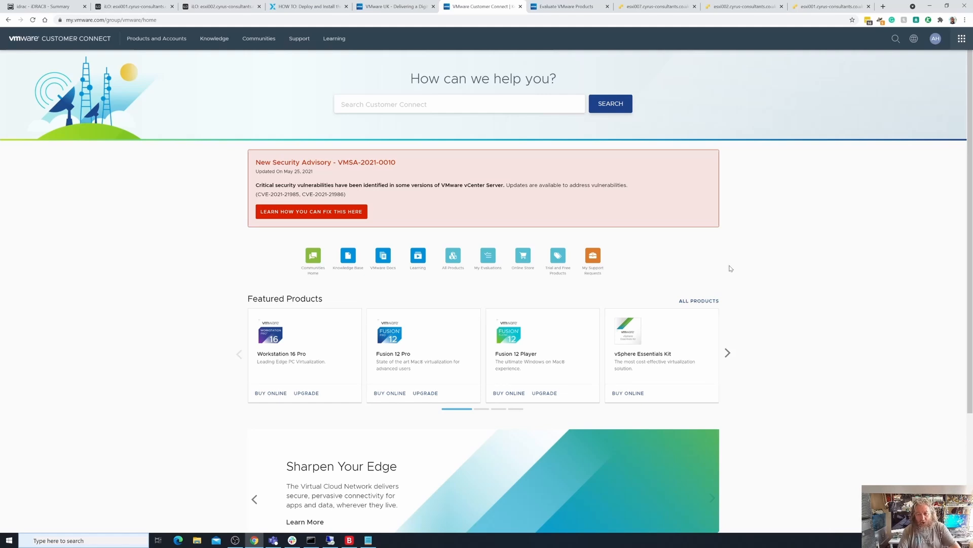
{"action": "left_click", "coordinate": [557, 274]}
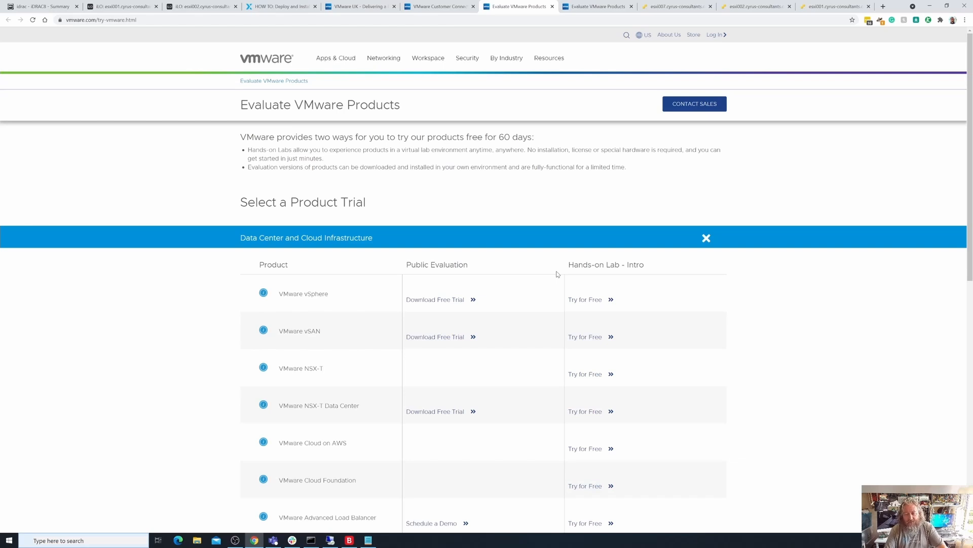
{"action": "left_click", "coordinate": [433, 300]}
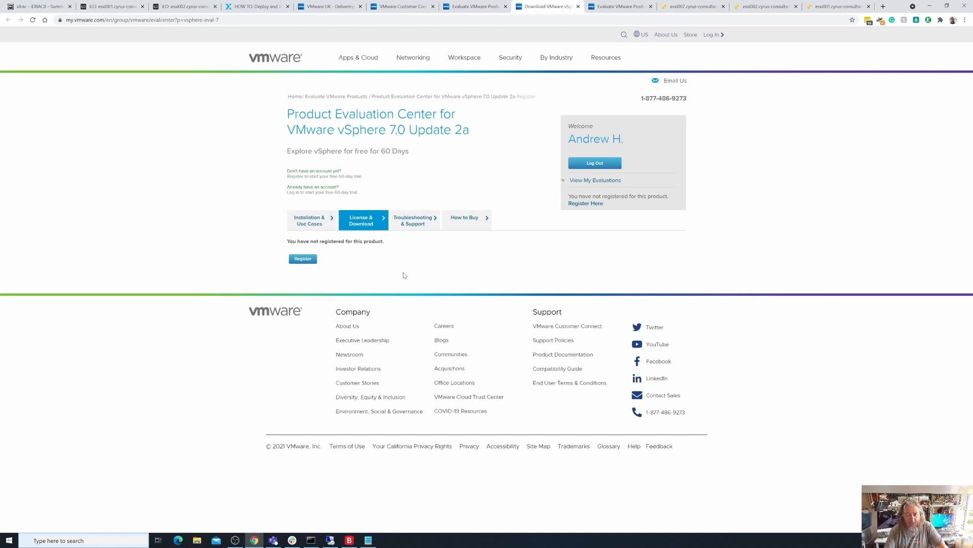
- Try to register for the VMware vSphere 7.0 Update 2a evaluation, reloading the page once before closing it
{"action": "left_click", "coordinate": [303, 260]}
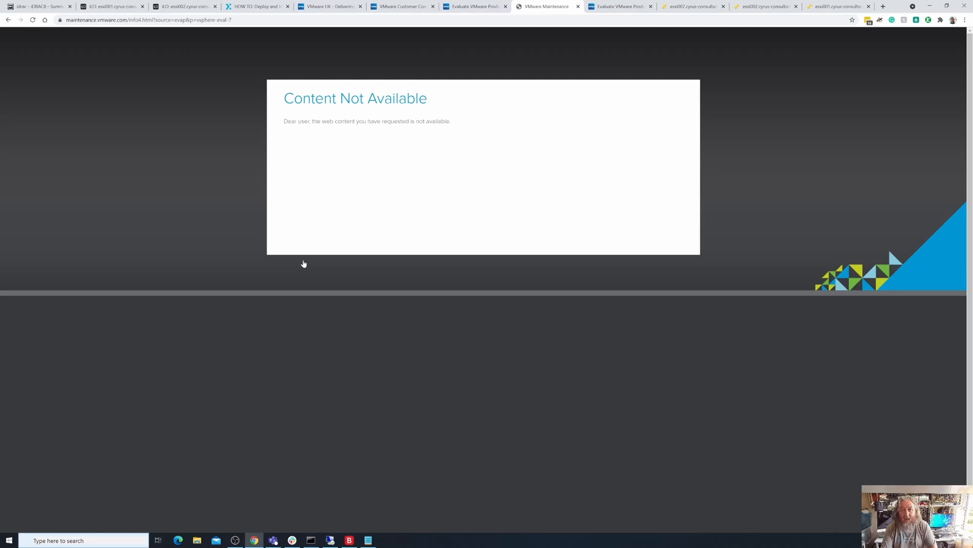
{"action": "left_click", "coordinate": [34, 21]}
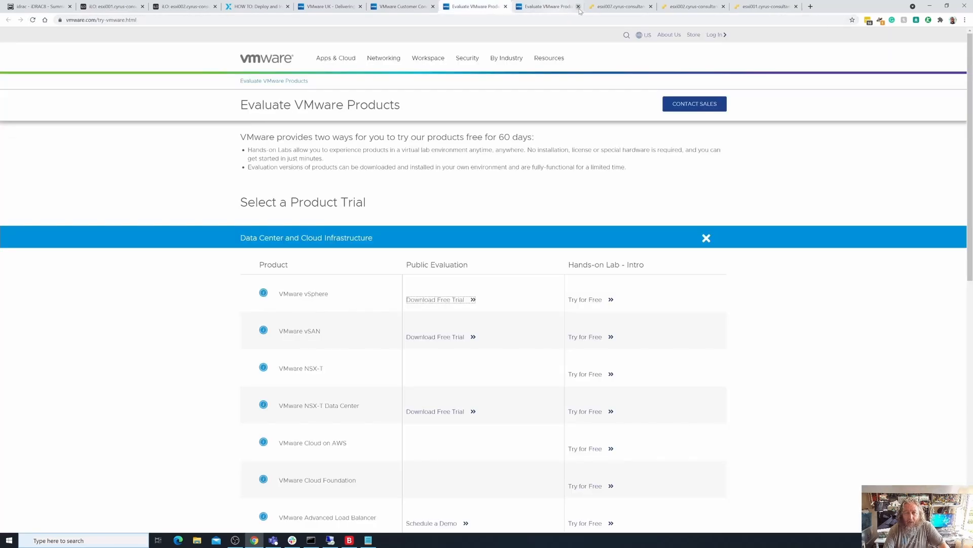
{"action": "left_click", "coordinate": [578, 6]}
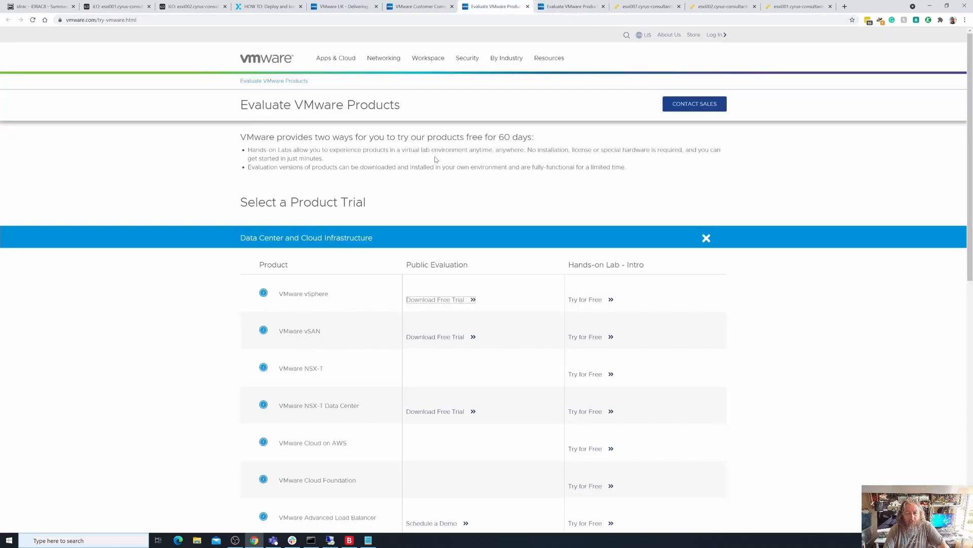
- Reopen the vSphere free trial page and check the account's current and expired evaluations
{"action": "left_click", "coordinate": [449, 300]}
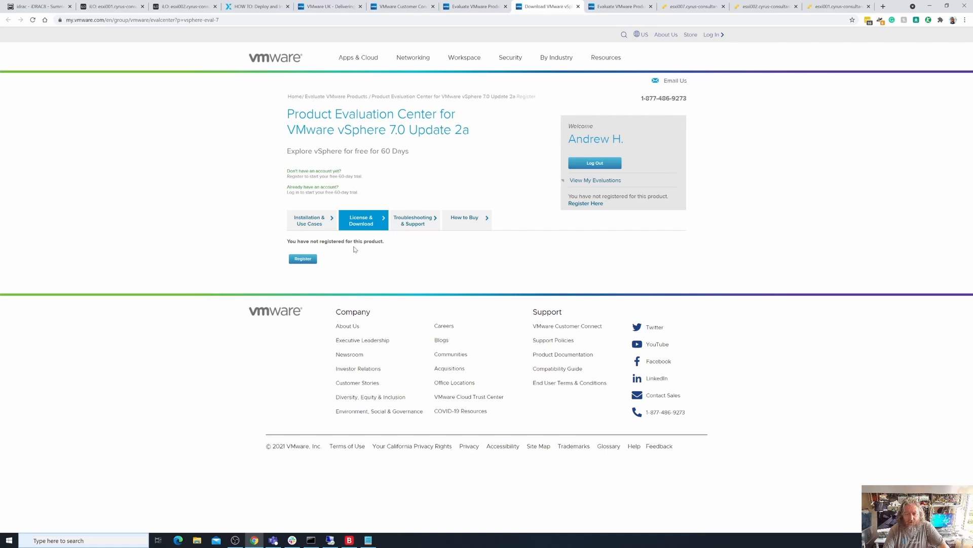
{"action": "left_click", "coordinate": [603, 181]}
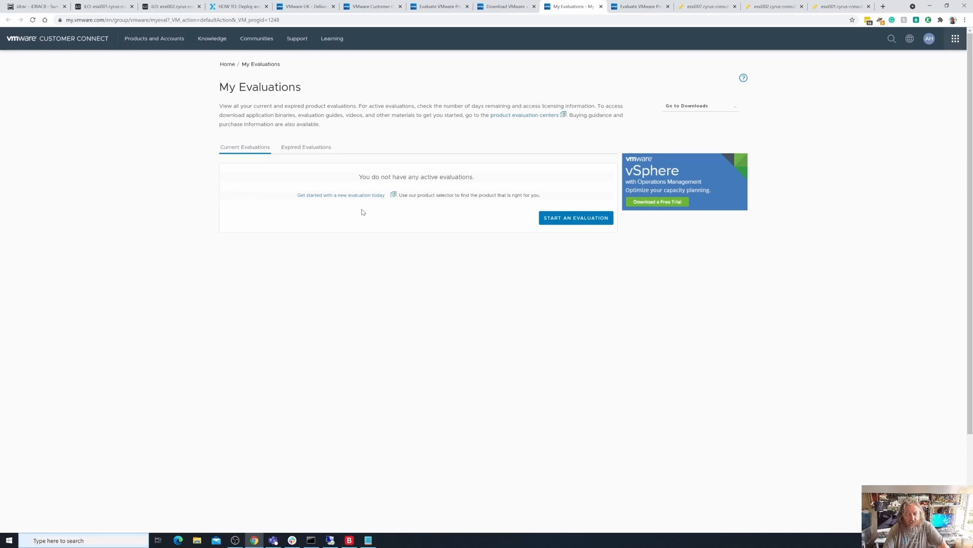
{"action": "left_click", "coordinate": [313, 148]}
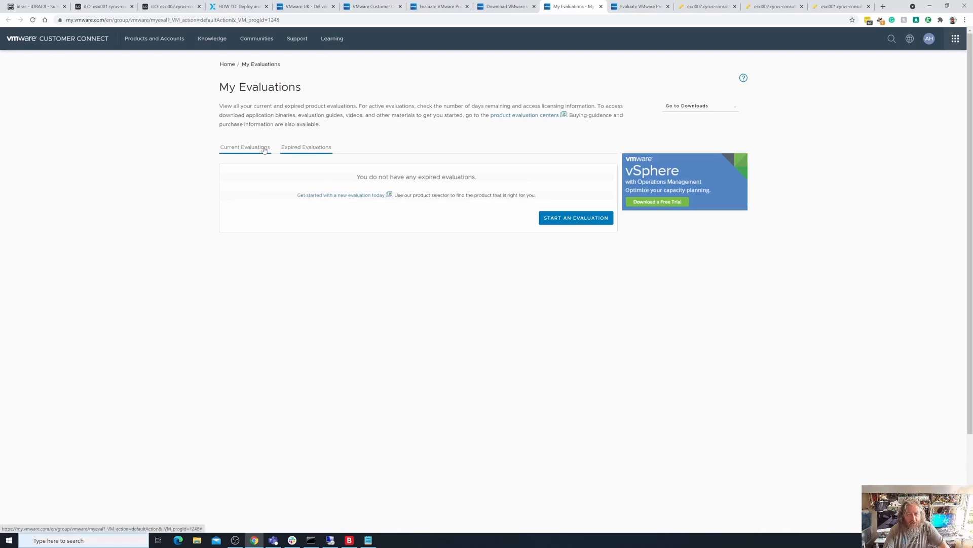
- Start a new evaluation from My Evaluations and try to register for the VMware vSphere free trial
{"action": "left_click", "coordinate": [577, 218]}
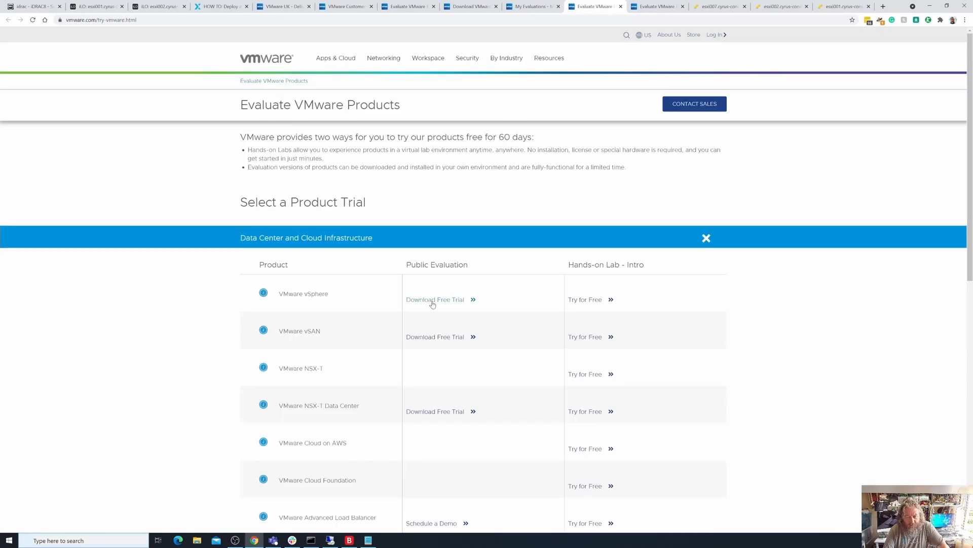
{"action": "left_click", "coordinate": [433, 303]}
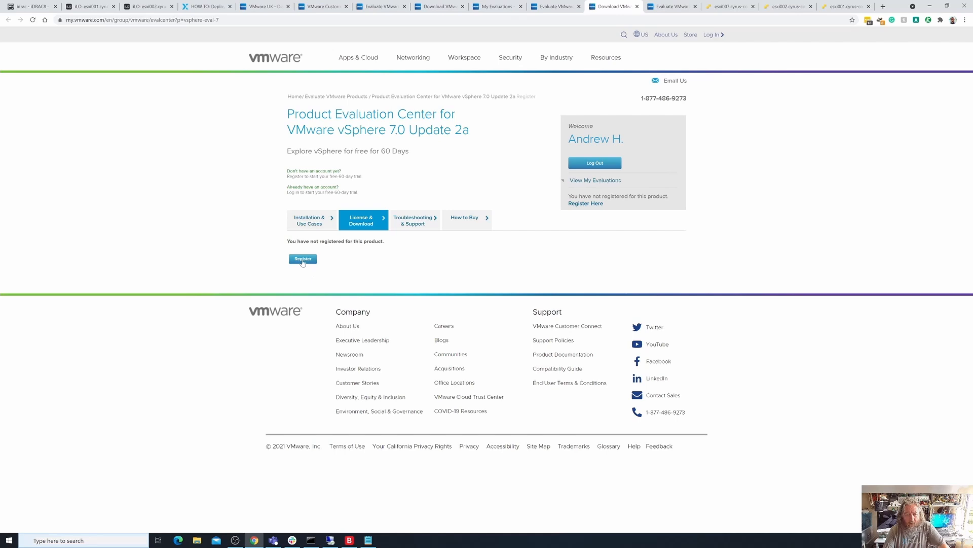
{"action": "left_click", "coordinate": [303, 260]}
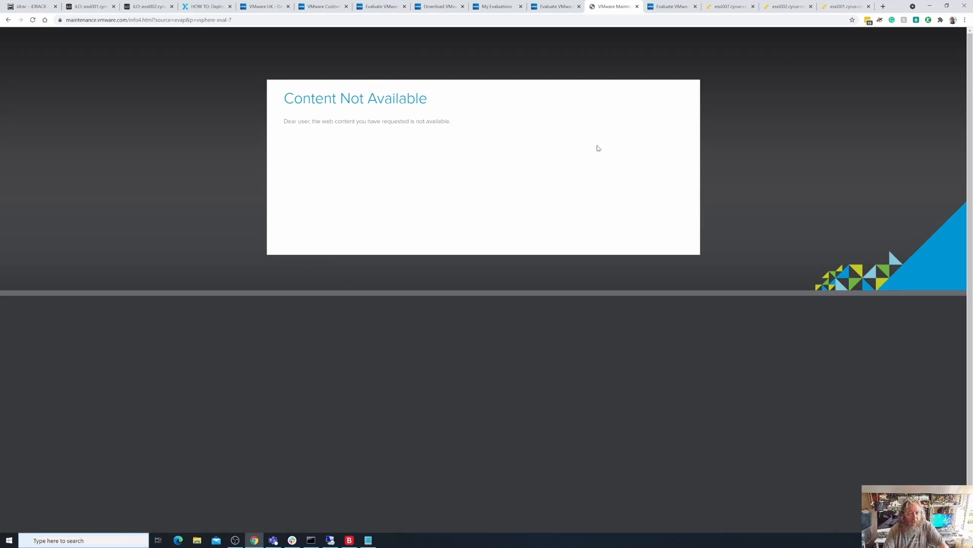
- Clear only the cached images and files from all time in the browser, leaving out browsing history and cookies
{"action": "left_click", "coordinate": [965, 19]}
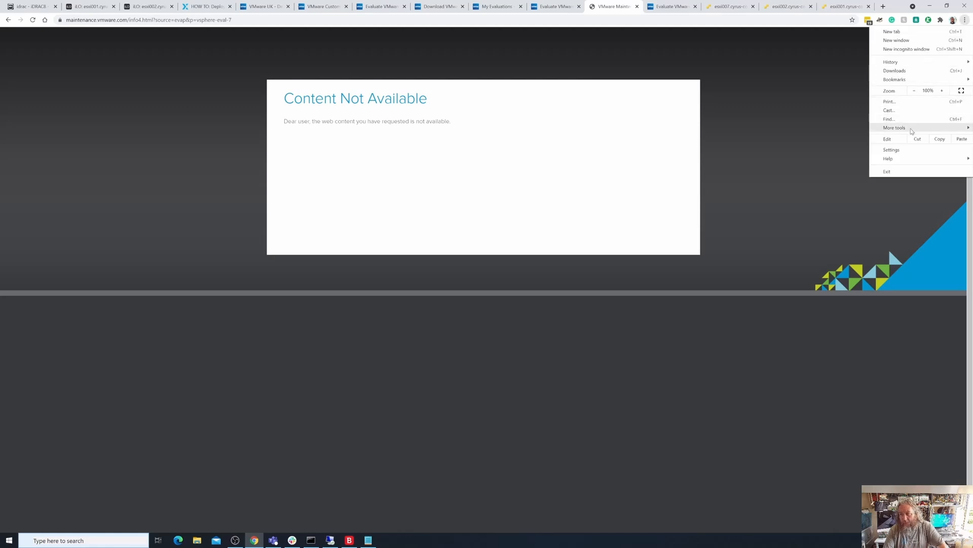
{"action": "left_click", "coordinate": [902, 149]}
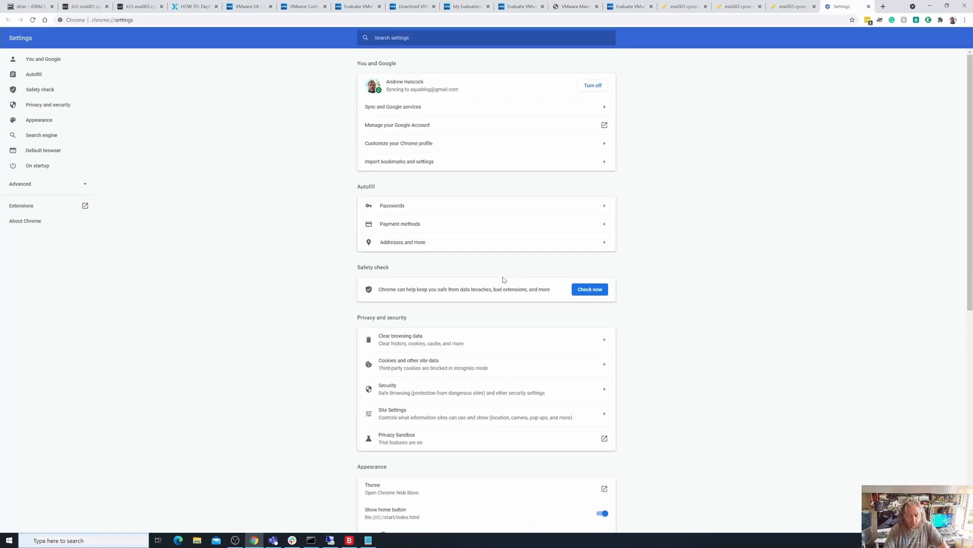
{"action": "scroll", "coordinate": [502, 279], "scroll_direction": "down", "scroll_amount": 2}
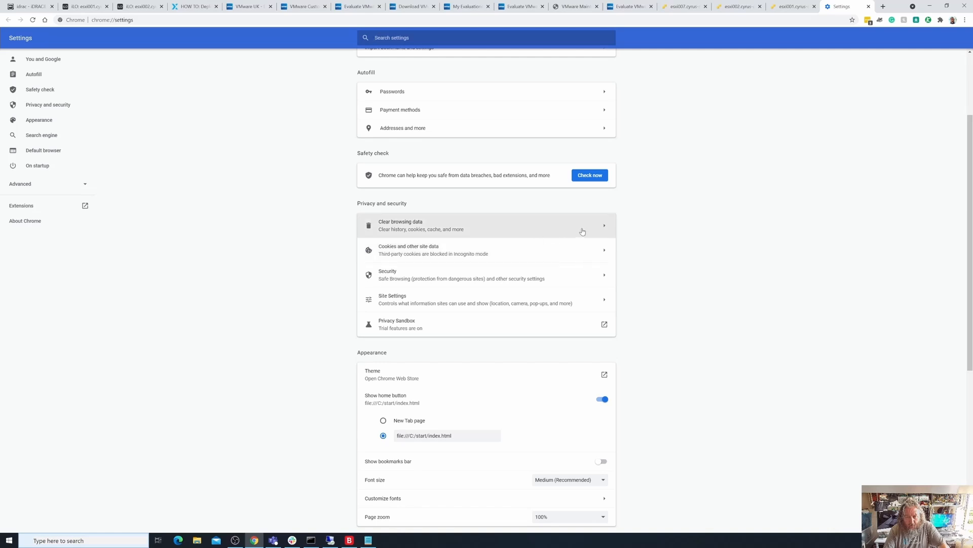
{"action": "left_click", "coordinate": [603, 228]}
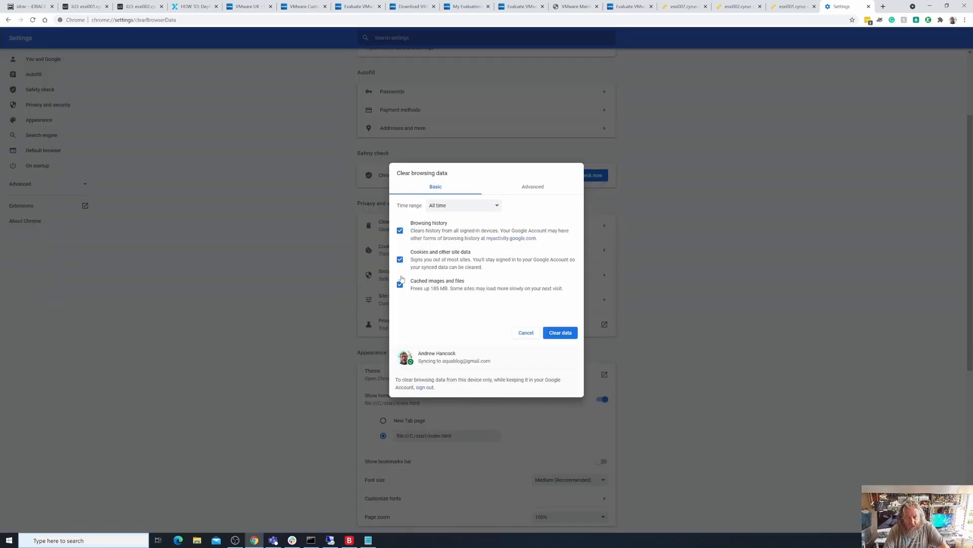
{"action": "left_click", "coordinate": [401, 260]}
{"action": "left_click", "coordinate": [401, 261]}
{"action": "left_click", "coordinate": [400, 231]}
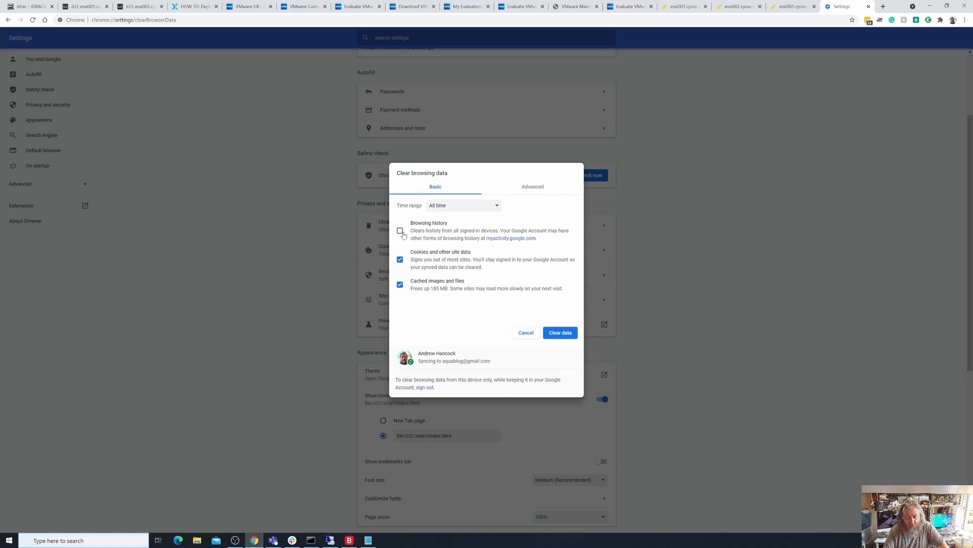
{"action": "left_click", "coordinate": [401, 260]}
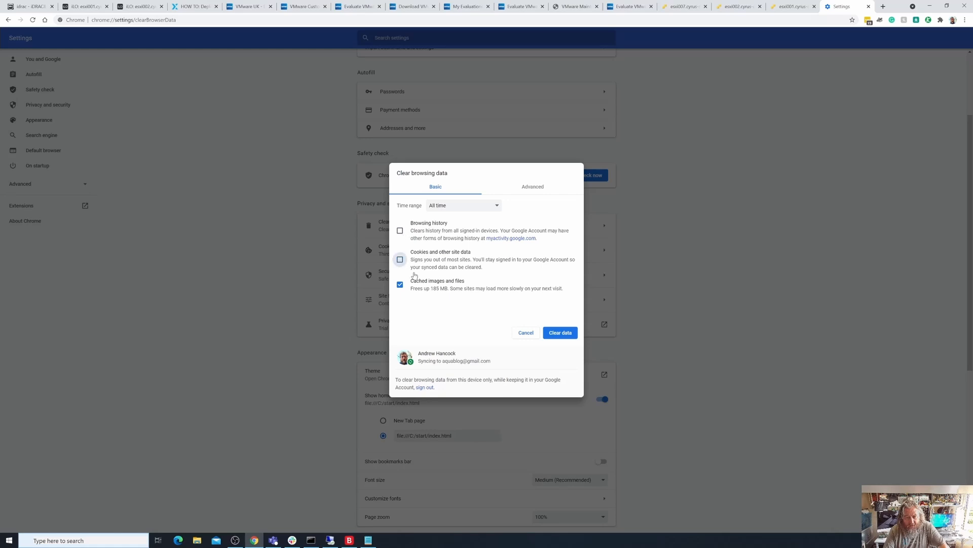
{"action": "left_click", "coordinate": [562, 336]}
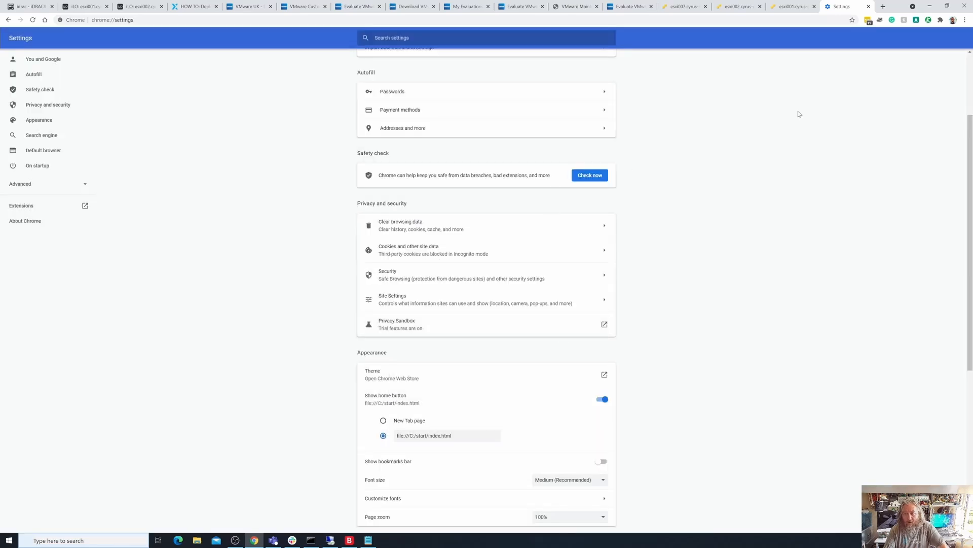
- Retry the VMware vSphere trial registration from the already open Evaluate VMware Products page
{"action": "left_click", "coordinate": [613, 9]}
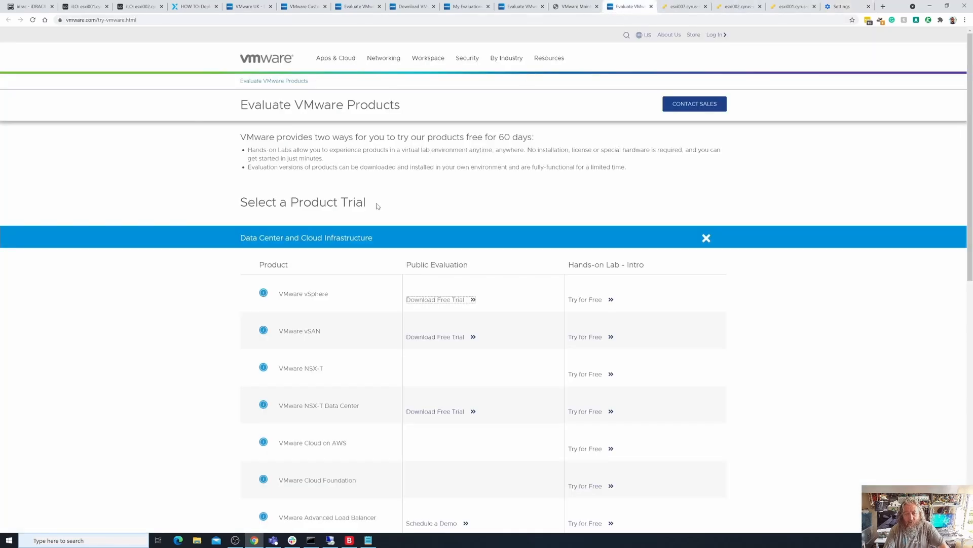
{"action": "left_click", "coordinate": [441, 300]}
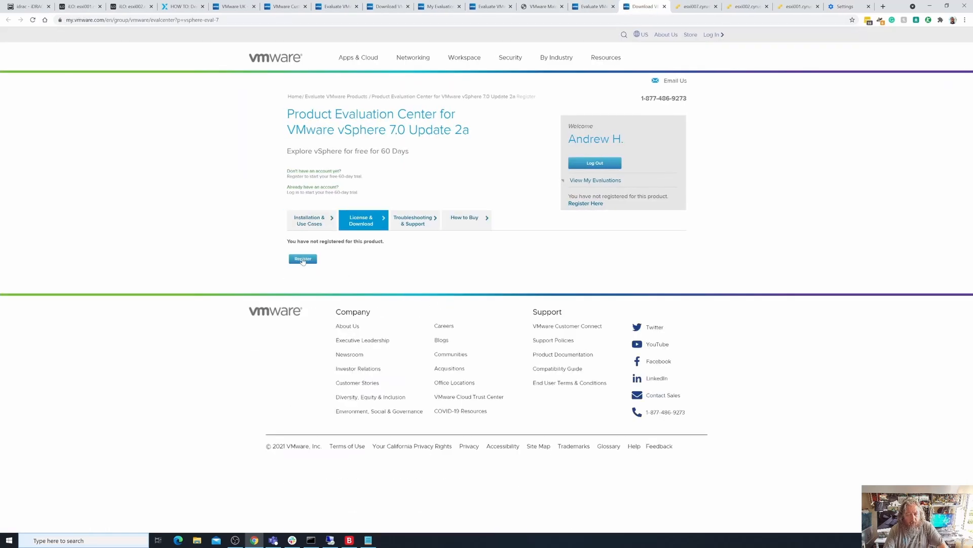
{"action": "left_click", "coordinate": [303, 259]}
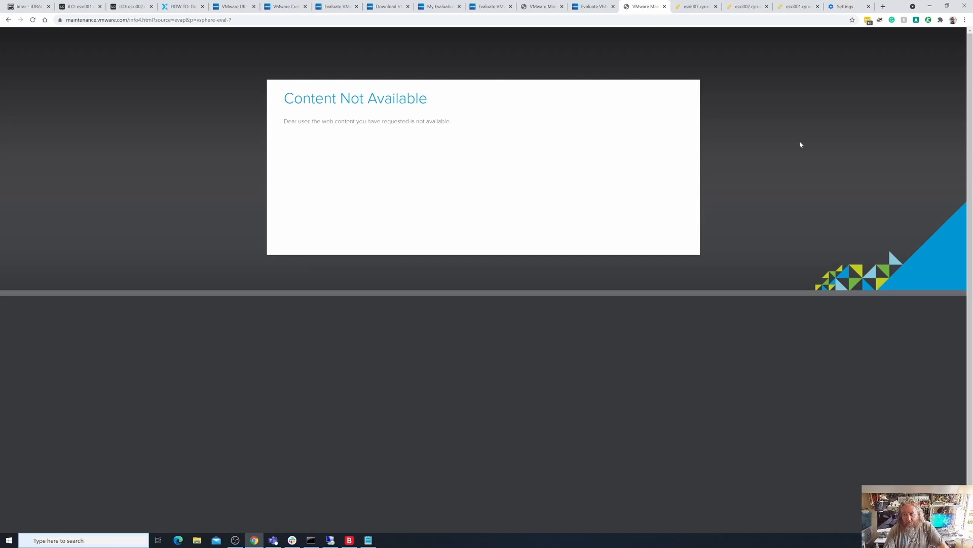
{"action": "left_click", "coordinate": [963, 21]}
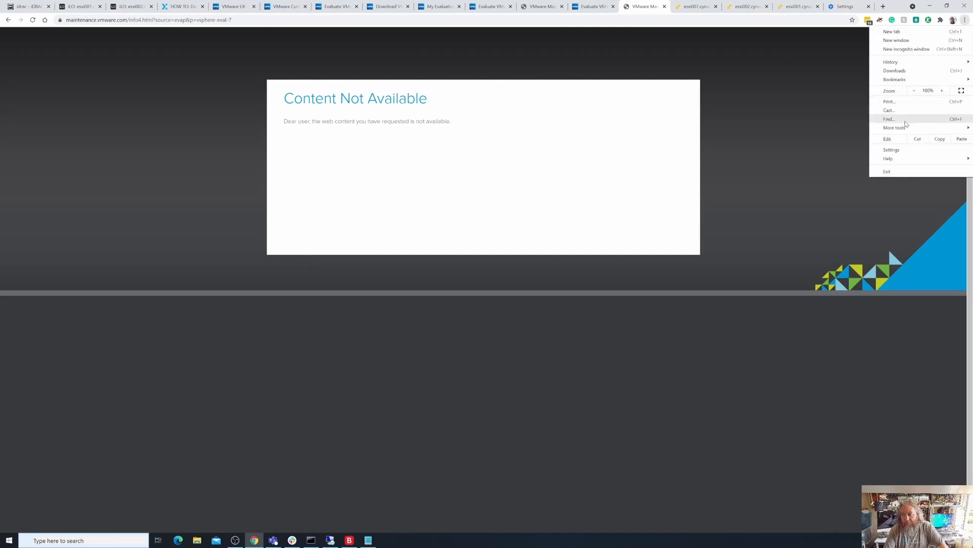
{"action": "left_click", "coordinate": [906, 150]}
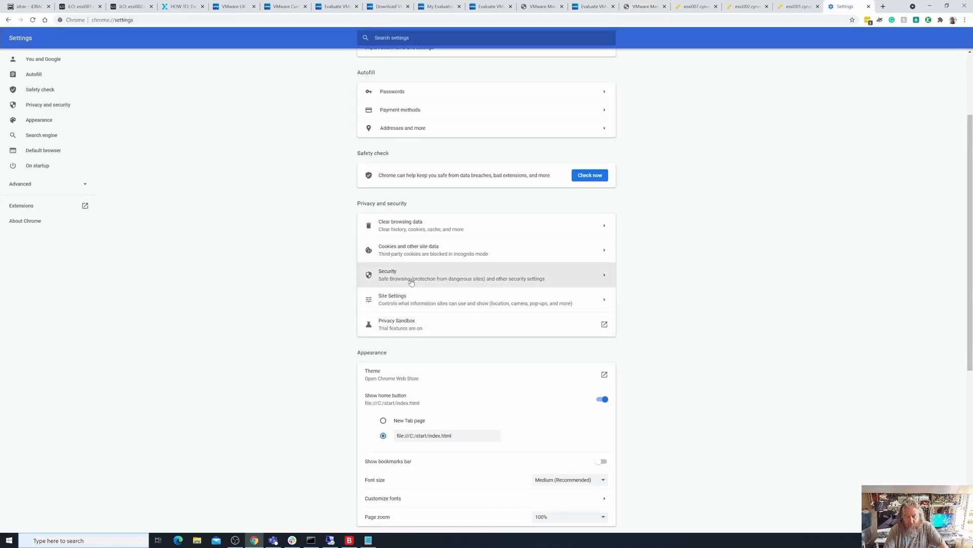
{"action": "left_click", "coordinate": [431, 248]}
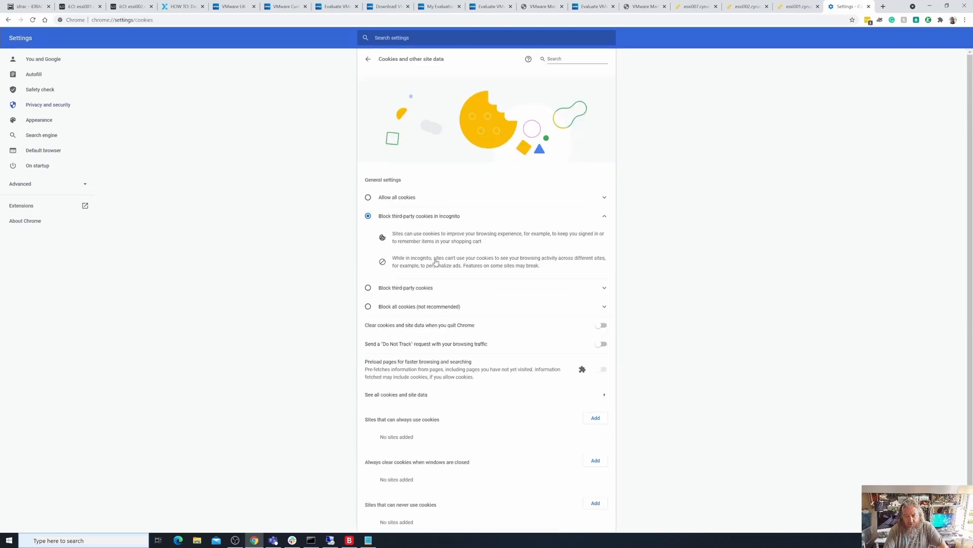
{"action": "left_click", "coordinate": [8, 19]}
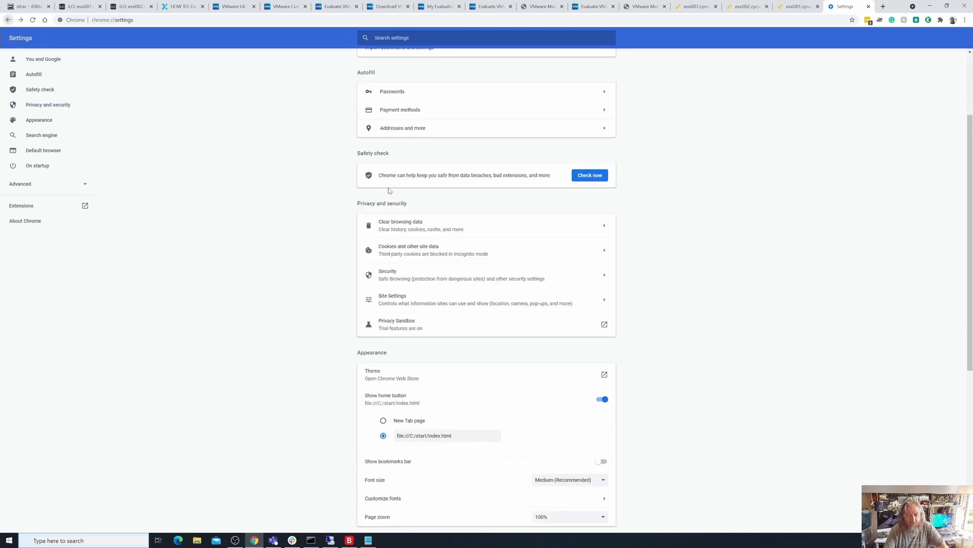
{"action": "left_click", "coordinate": [503, 232]}
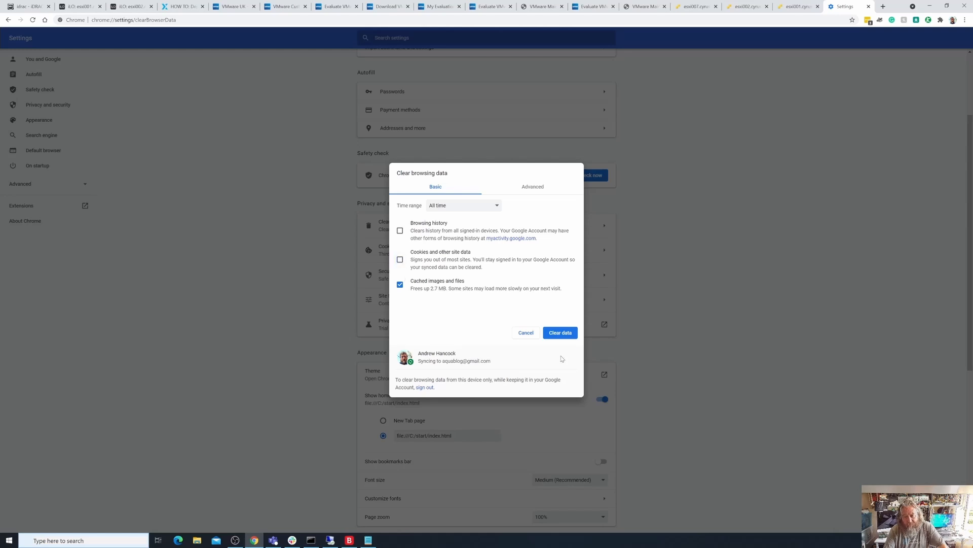
{"action": "left_click", "coordinate": [525, 333]}
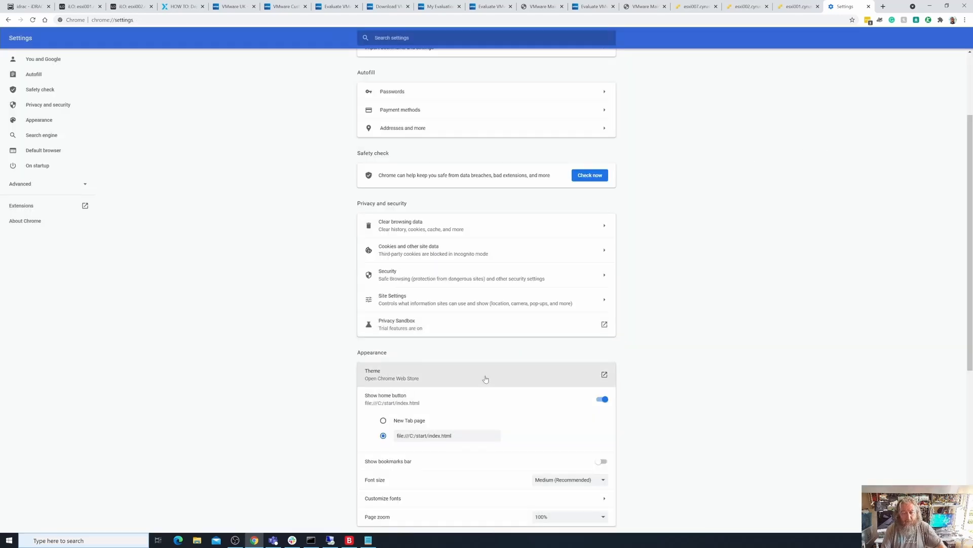
- Launch Firefox and skip its welcome prompts for pinning to the taskbar, becoming the default browser and further setup
{"action": "left_click", "coordinate": [112, 538]}
{"action": "type", "text": "firefox"}
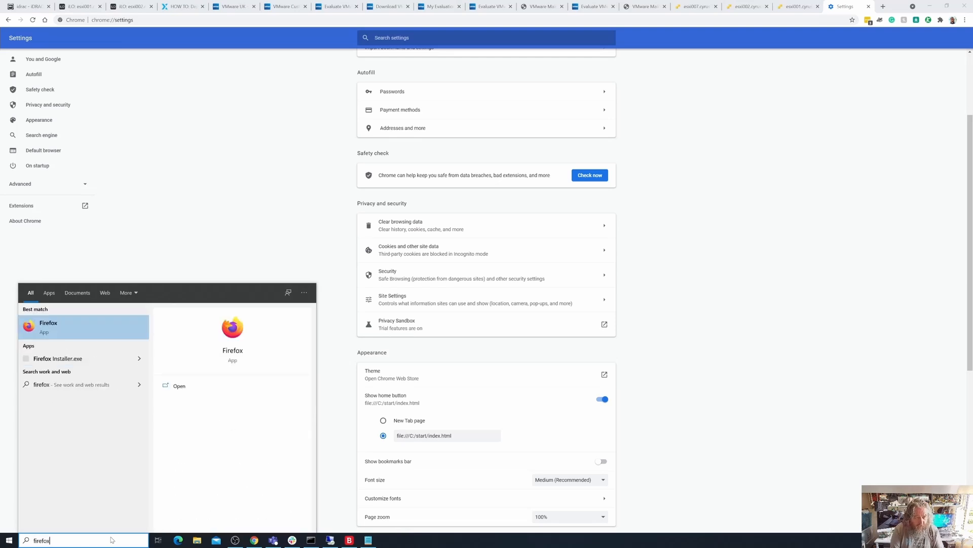
{"action": "key", "text": "Return"}
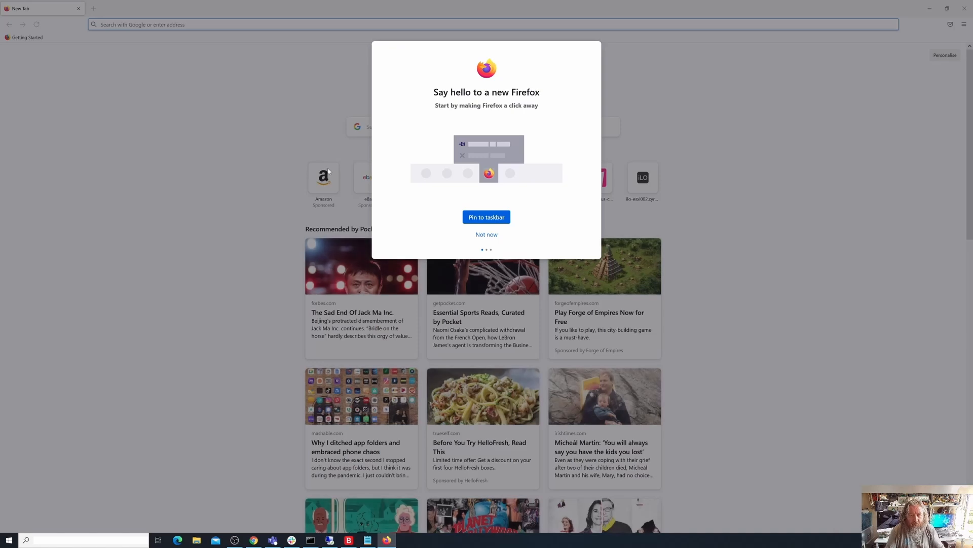
{"action": "left_click", "coordinate": [487, 236]}
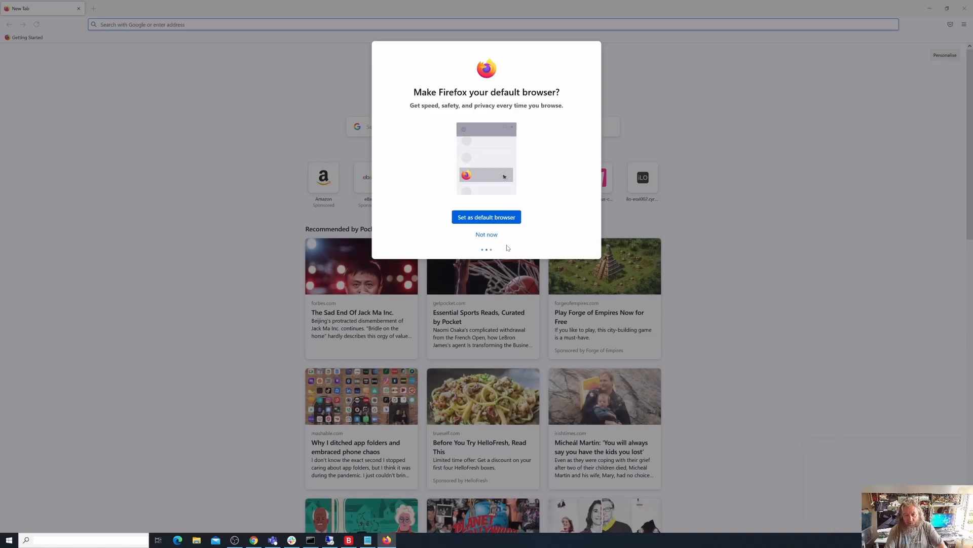
{"action": "left_click", "coordinate": [485, 235]}
{"action": "left_click", "coordinate": [485, 236]}
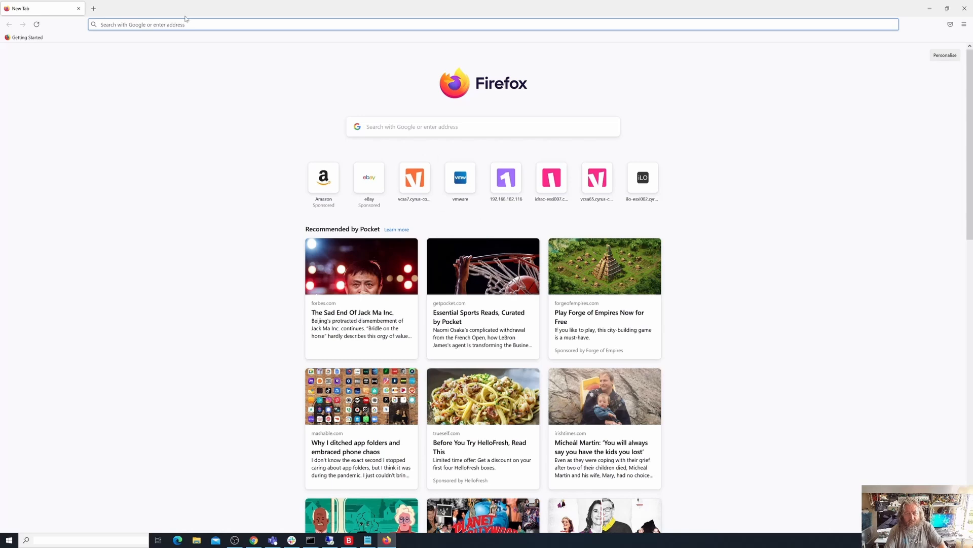
{"action": "left_click", "coordinate": [200, 26]}
{"action": "type", "text": "vmware.com/"}
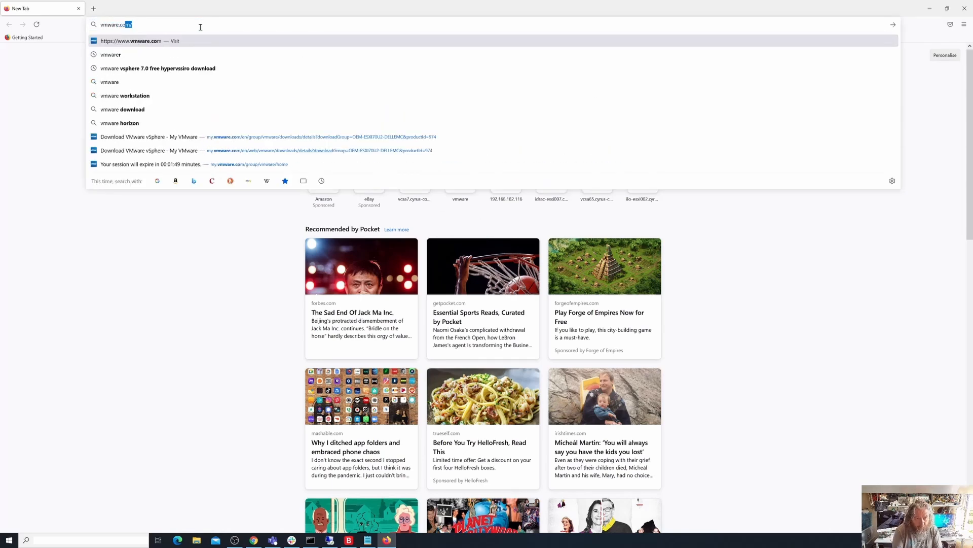
{"action": "key", "text": "Return"}
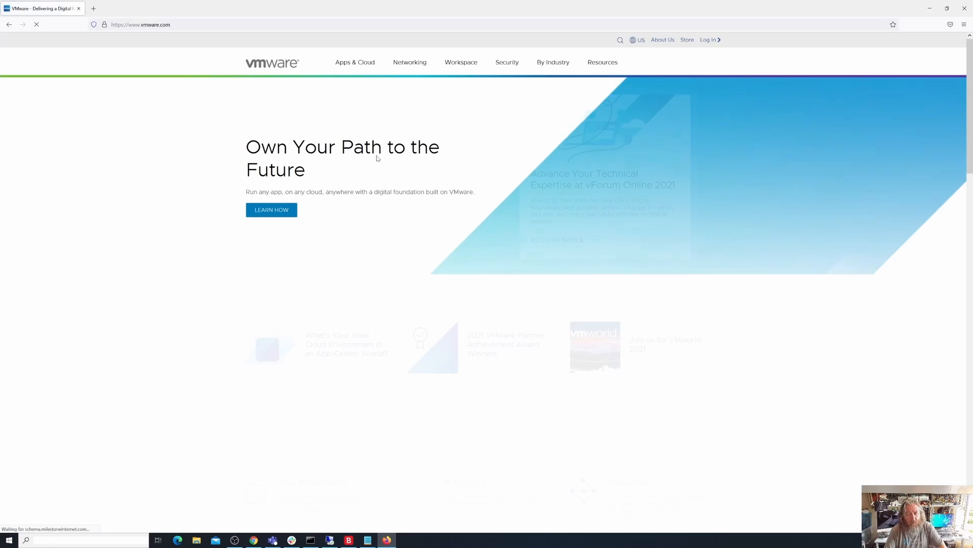
{"action": "left_click", "coordinate": [707, 41]}
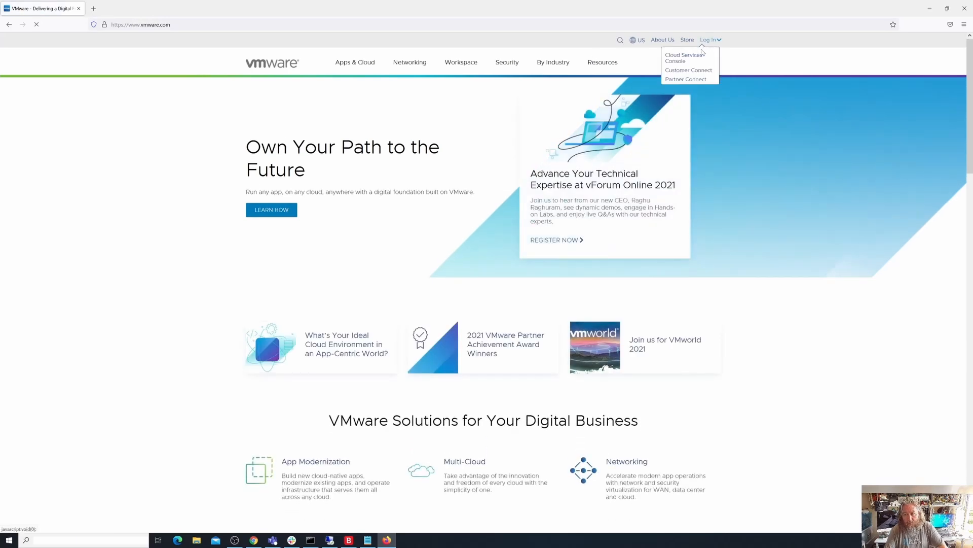
{"action": "left_click", "coordinate": [695, 58]}
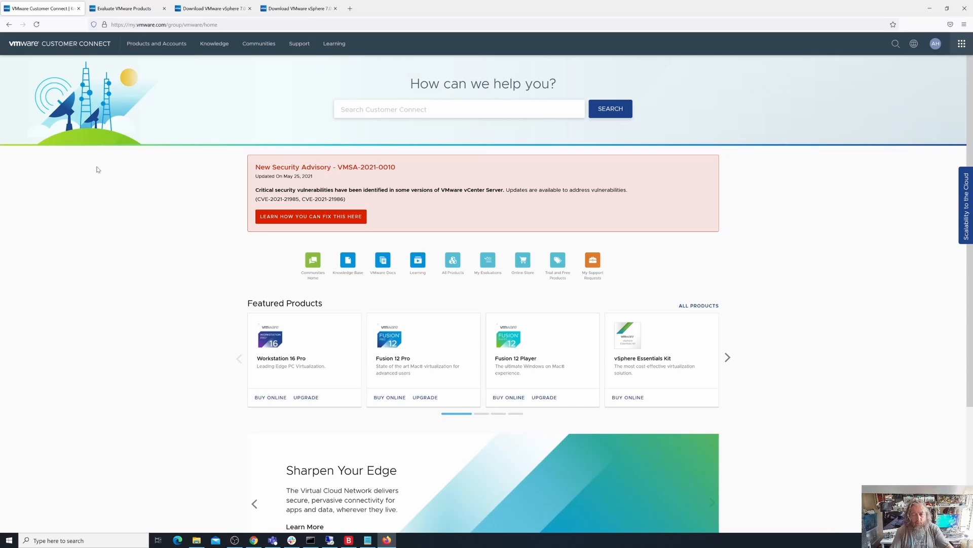
- Go through the vSphere trial and registration pages to the download packages and save the vCenter Server Appliance ISO, VMware-VCSA-all-7.0.2-17958471.iso
{"action": "left_click", "coordinate": [557, 278]}
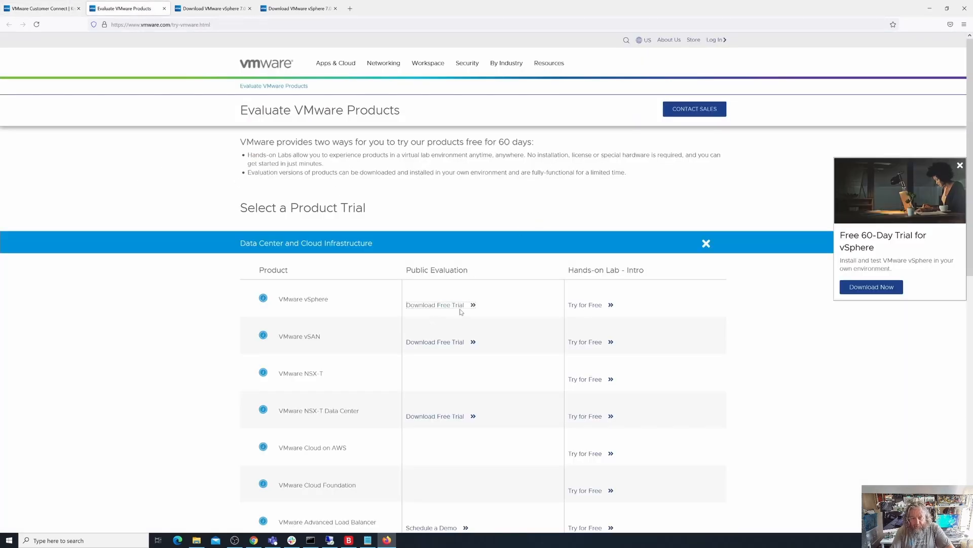
{"action": "left_click", "coordinate": [216, 11]}
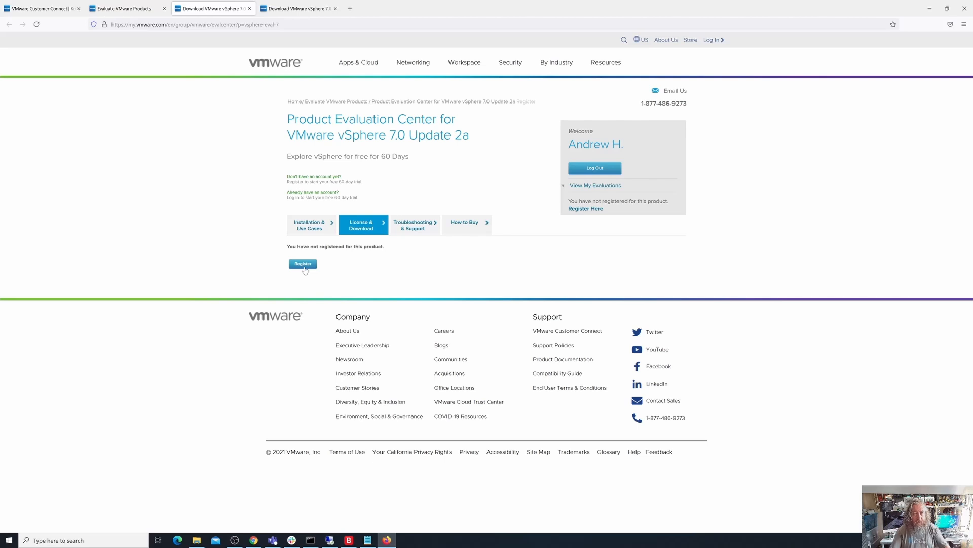
{"action": "left_click", "coordinate": [299, 9]}
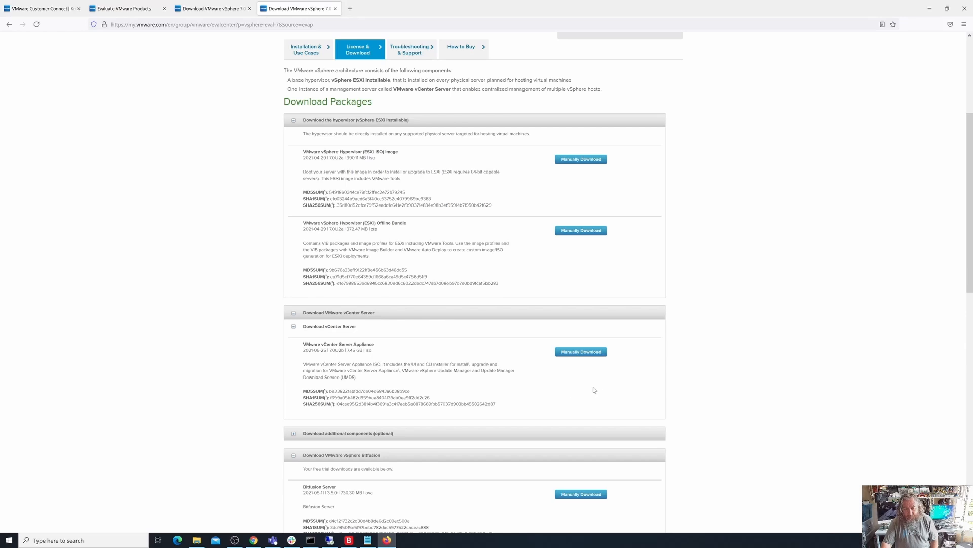
{"action": "left_click", "coordinate": [581, 356]}
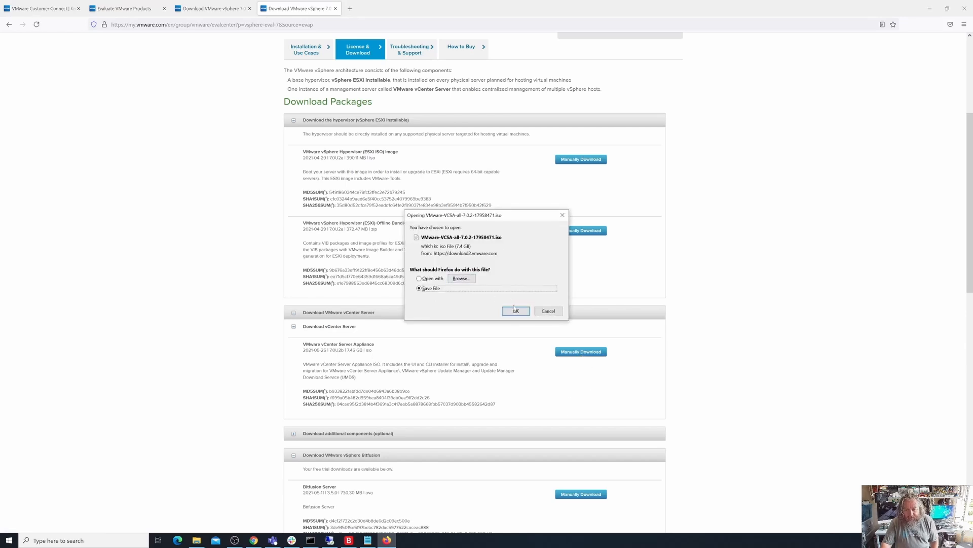
{"action": "left_click", "coordinate": [516, 311]}
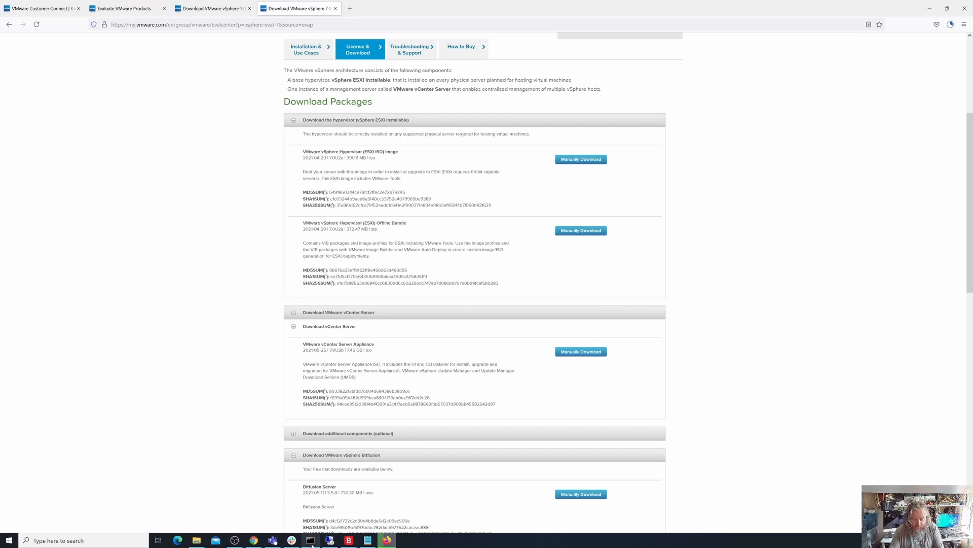
- Bring up the command prompt and the Notepad note, and add the IP address 192.168.182.136 below the vCenter host name
{"action": "left_click", "coordinate": [310, 540]}
{"action": "left_click", "coordinate": [365, 541]}
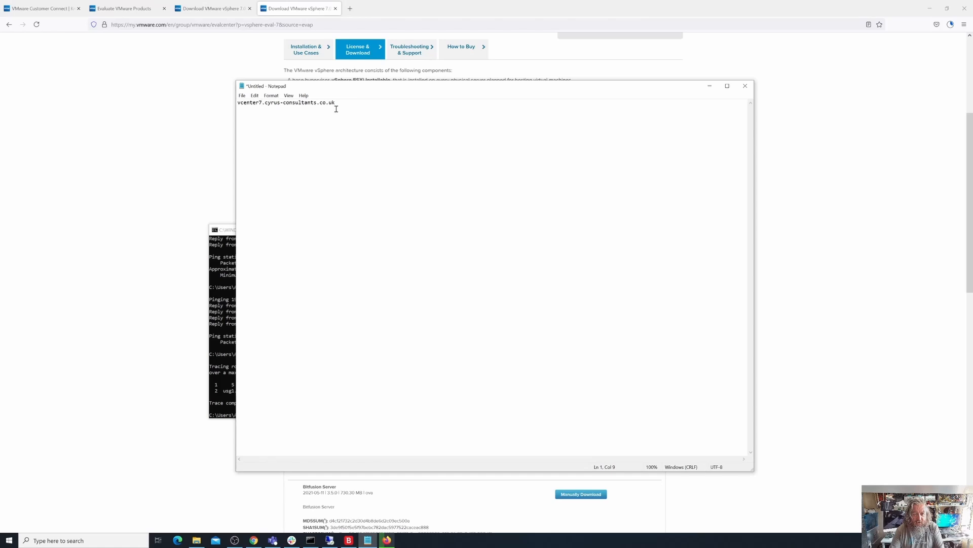
{"action": "left_click", "coordinate": [353, 106]}
{"action": "key", "text": "Return"}
{"action": "type", "text": "1"}
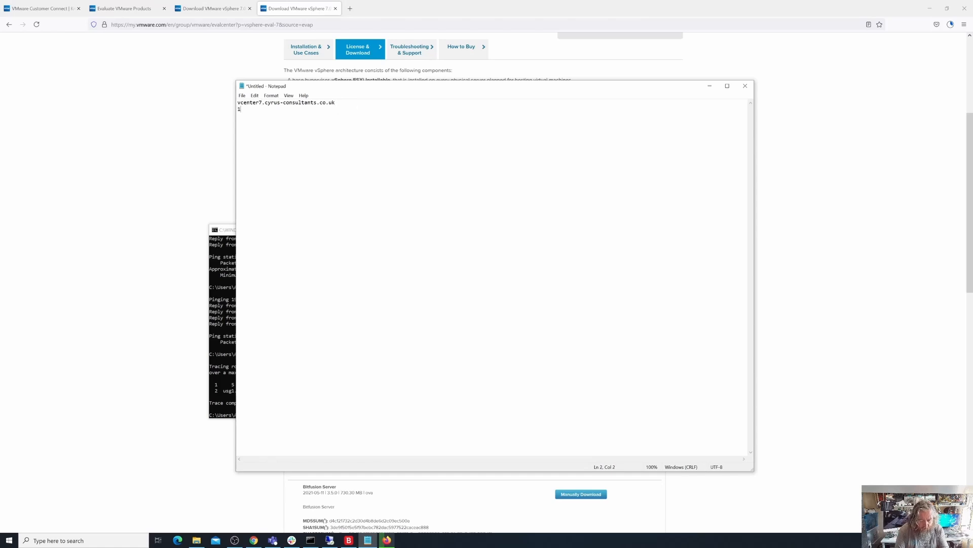
{"action": "type", "text": "92.168.182.136"}
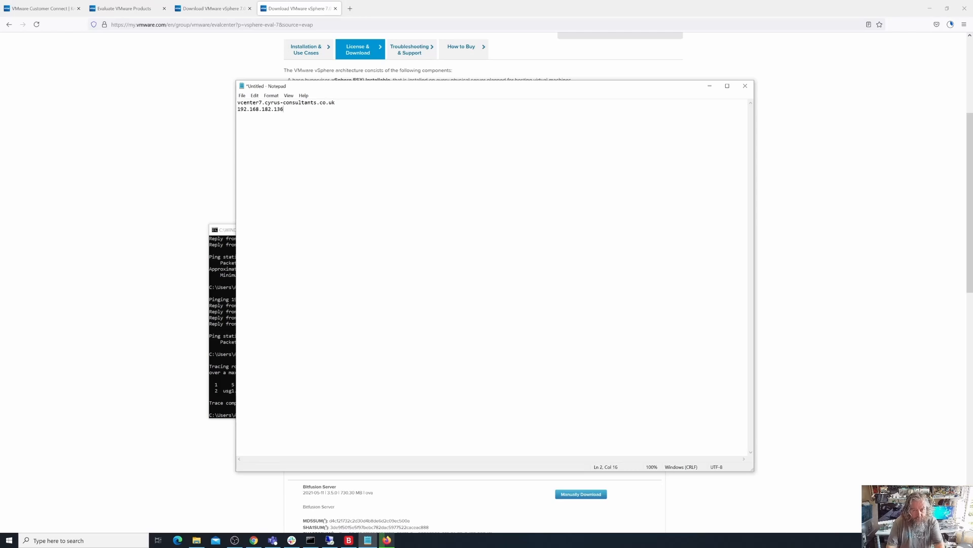
- Rerun tracert vcenter7.cyrus-consultants.co.uk in the command prompt to check how the name resolves
{"action": "left_click", "coordinate": [224, 315]}
{"action": "key", "text": "Up"}
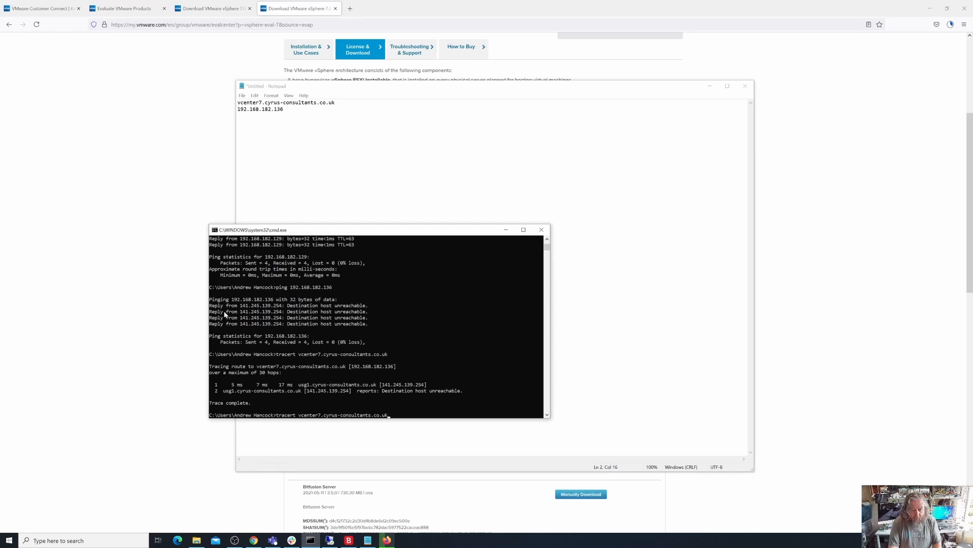
{"action": "key", "text": "Return"}
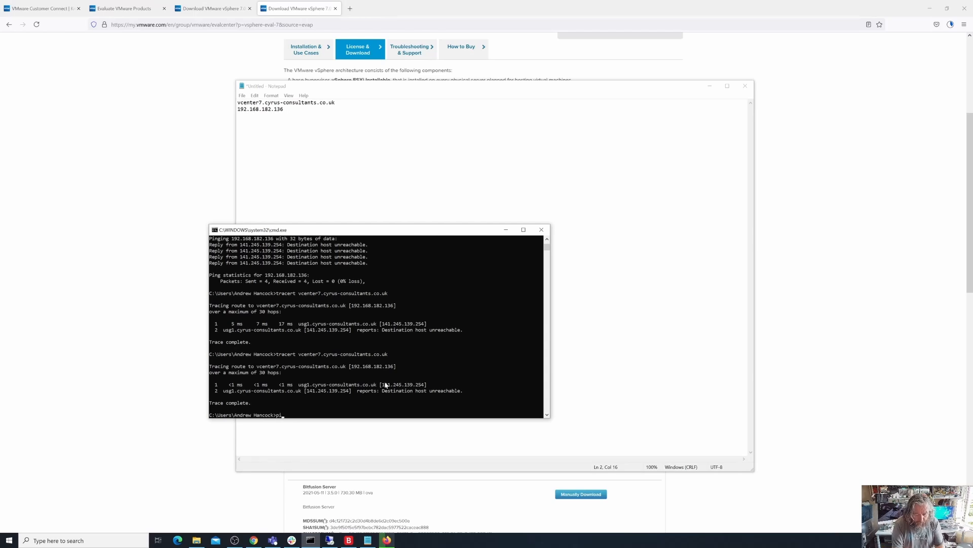
- Ping vcenter7.cyrus-consultants.co.uk from the command prompt and interrupt it after a few replies
{"action": "type", "text": "vcenter"}
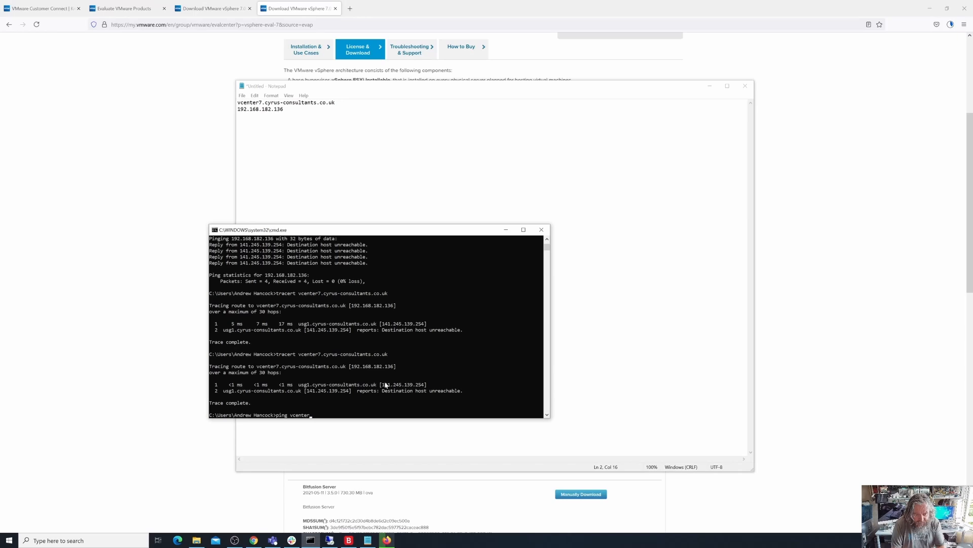
{"action": "type", "text": "7.cyrus-"}
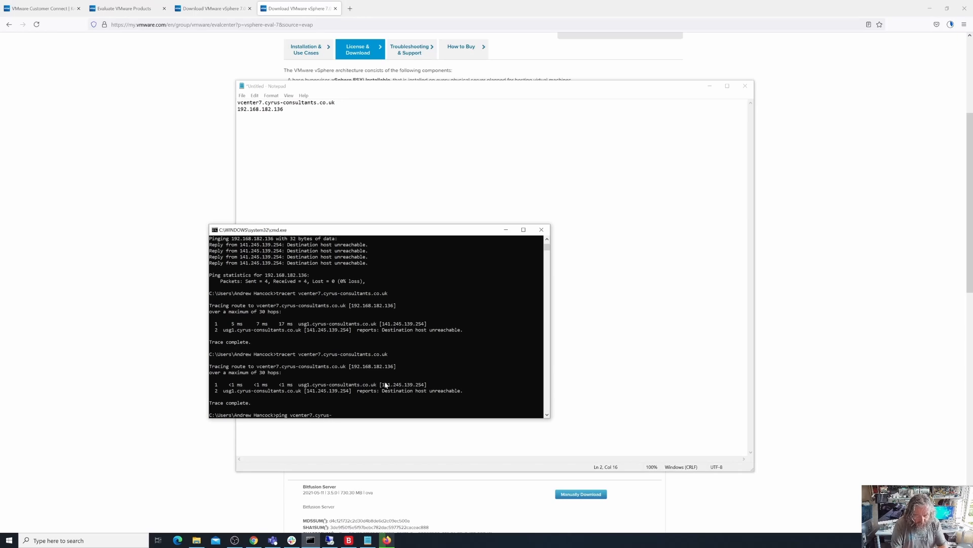
{"action": "type", "text": "consultant"}
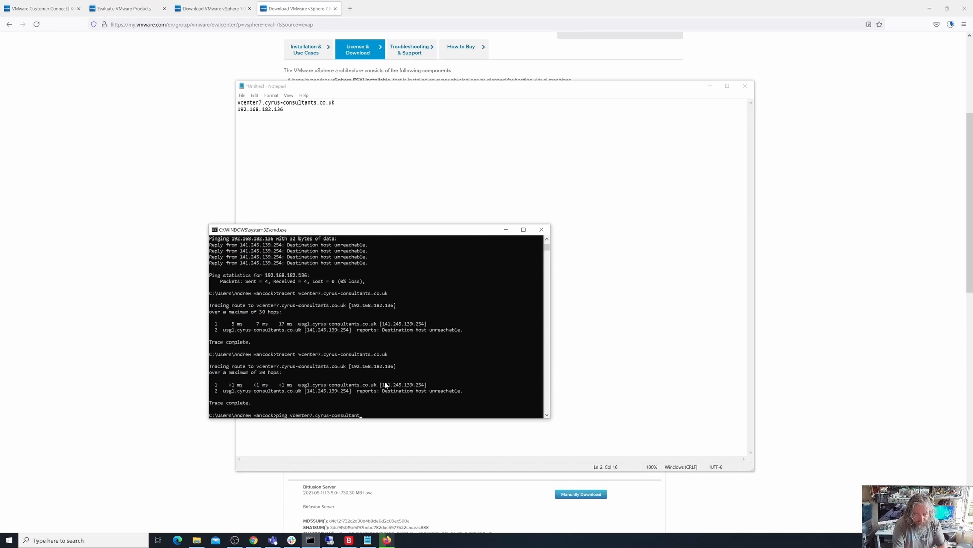
{"action": "type", "text": "s.co.uk"}
{"action": "key", "text": "Return"}
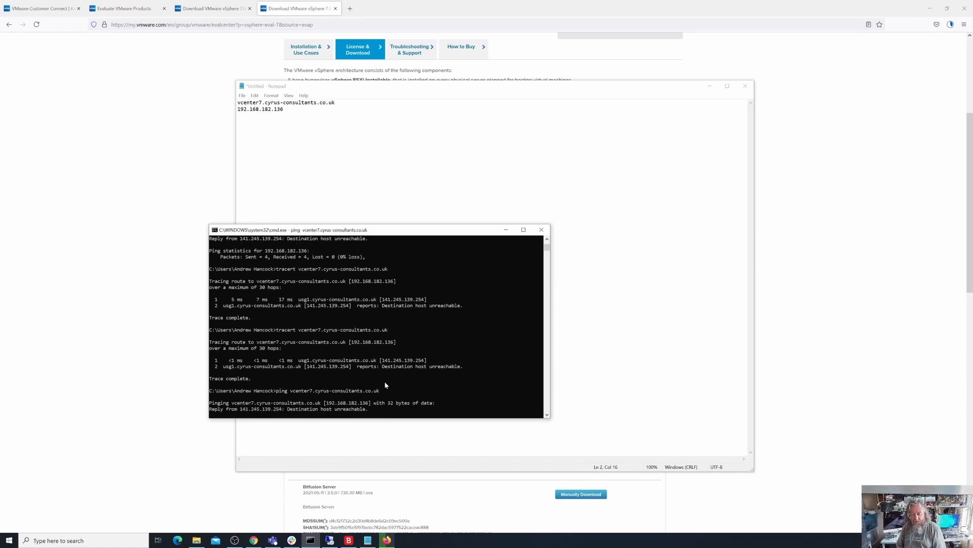
{"action": "key", "text": "ctrl+c"}
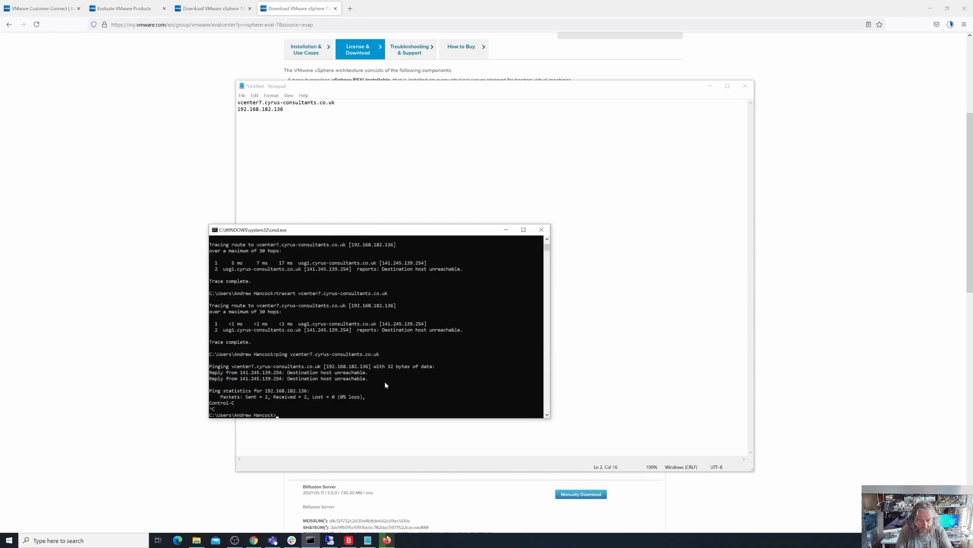
- Replace the recalled ping command with tracert 192.168.182.136 and run it to check the reverse name lookup
{"action": "key", "text": "Up"}
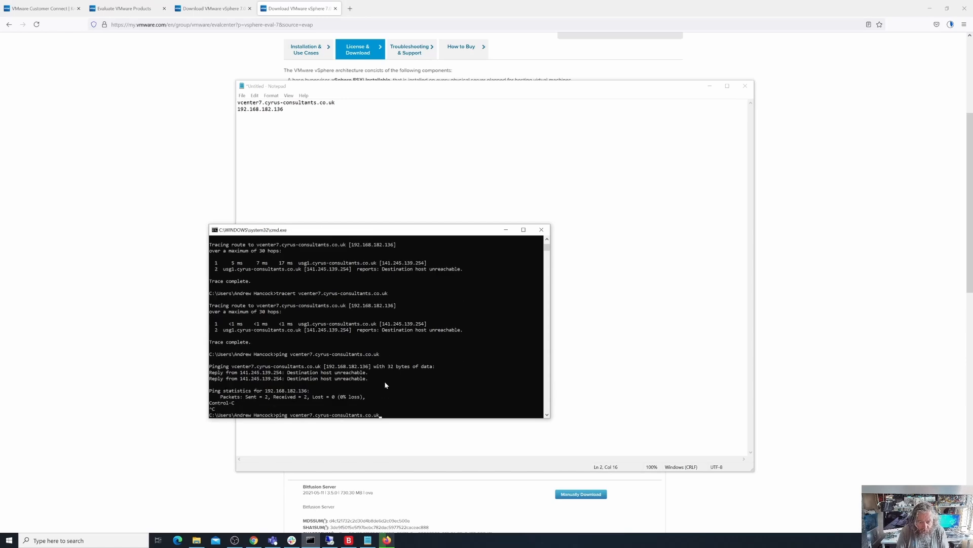
{"action": "key", "text": "BackSpace"}
{"action": "key", "text": "BackSpace"}
{"action": "key", "text": "BackSpace"}
{"action": "key", "text": "BackSpace"}
{"action": "key", "text": "BackSpace"}
{"action": "key", "text": "BackSpace"}
{"action": "key", "text": "BackSpace"}
{"action": "key", "text": "BackSpace"}
{"action": "key", "text": "BackSpace"}
{"action": "key", "text": "BackSpace"}
{"action": "key", "text": "BackSpace"}
{"action": "key", "text": "BackSpace"}
{"action": "key", "text": "BackSpace"}
{"action": "key", "text": "BackSpace"}
{"action": "key", "text": "BackSpace"}
{"action": "key", "text": "BackSpace"}
{"action": "key", "text": "BackSpace"}
{"action": "key", "text": "BackSpace"}
{"action": "key", "text": "BackSpace"}
{"action": "key", "text": "BackSpace"}
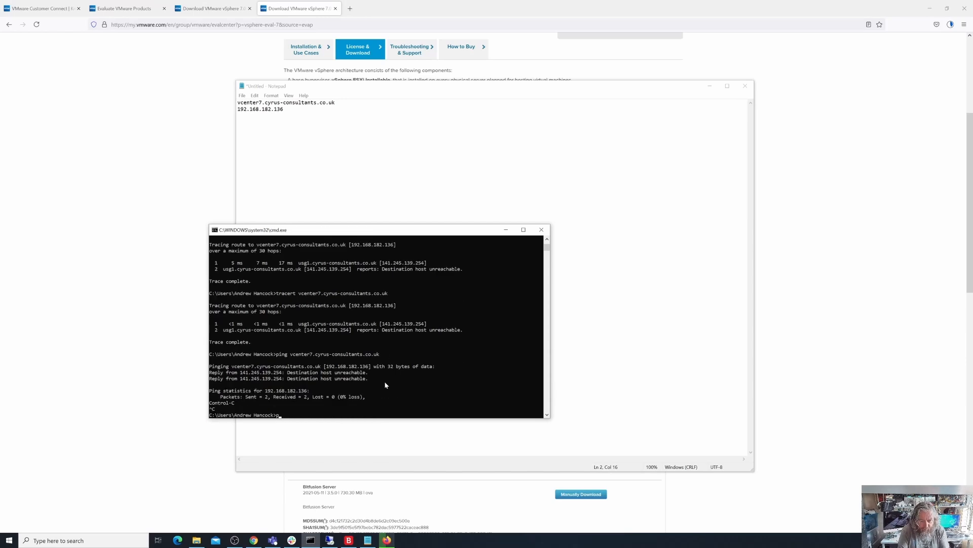
{"action": "key", "text": "BackSpace"}
{"action": "type", "text": "tr"}
{"action": "type", "text": "wc"}
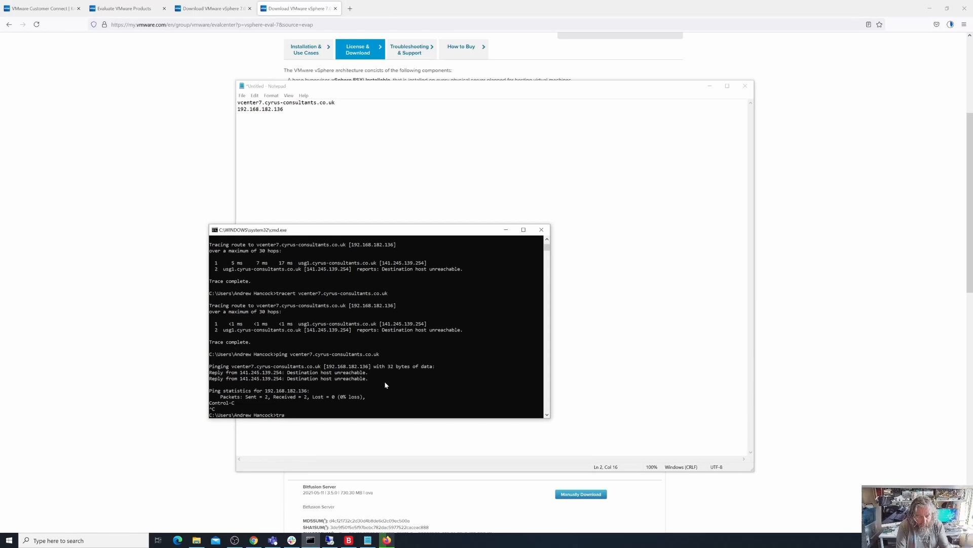
{"action": "type", "text": "acert"}
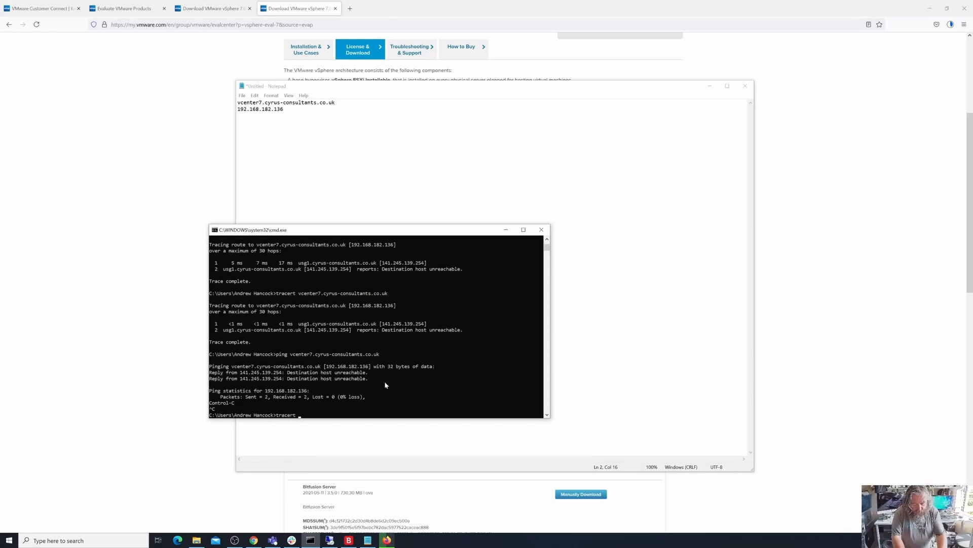
{"action": "type", "text": " 192.168."}
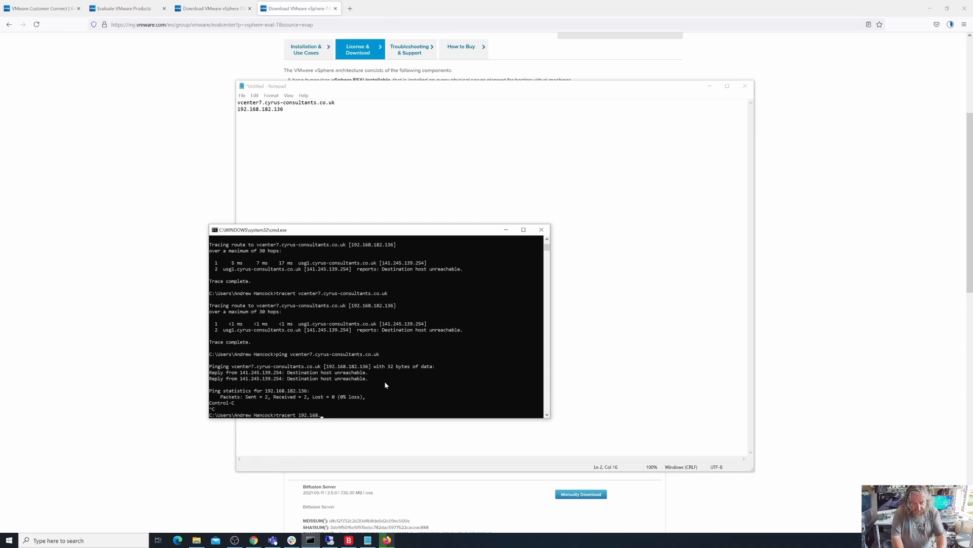
{"action": "type", "text": "182.13"}
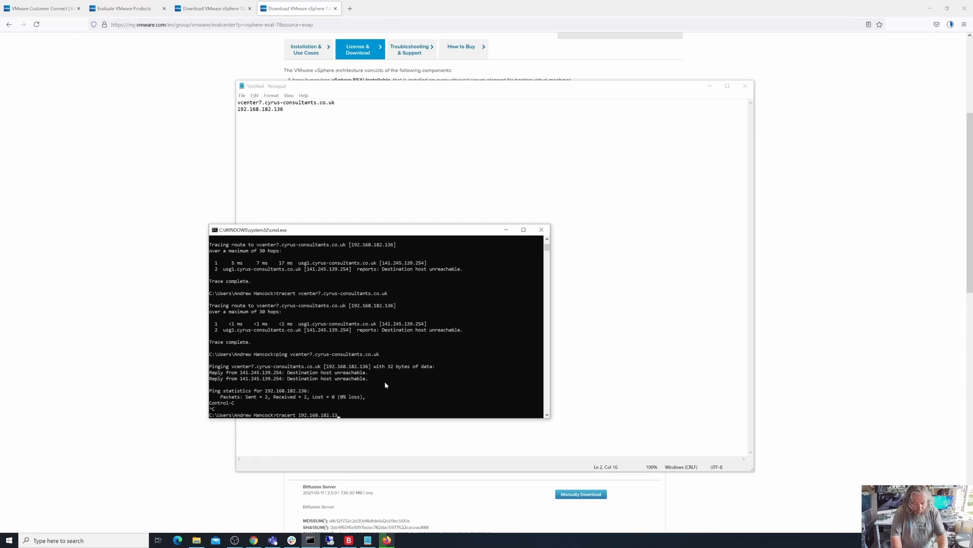
{"action": "type", "text": "6"}
{"action": "key", "text": "Return"}
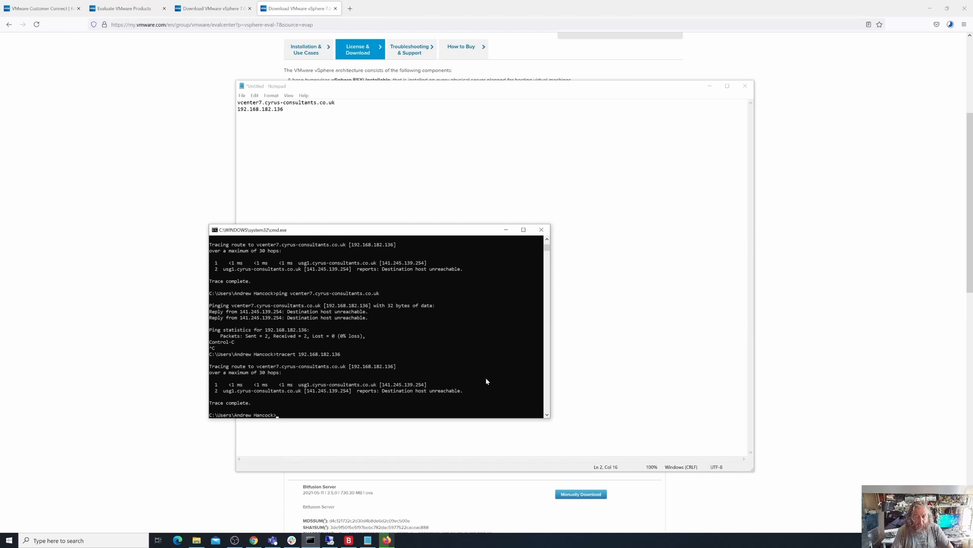
- Switch to Chrome, show the esxi007 host summary, and collapse its Performance summary and System Information sections
{"action": "left_click", "coordinate": [253, 540]}
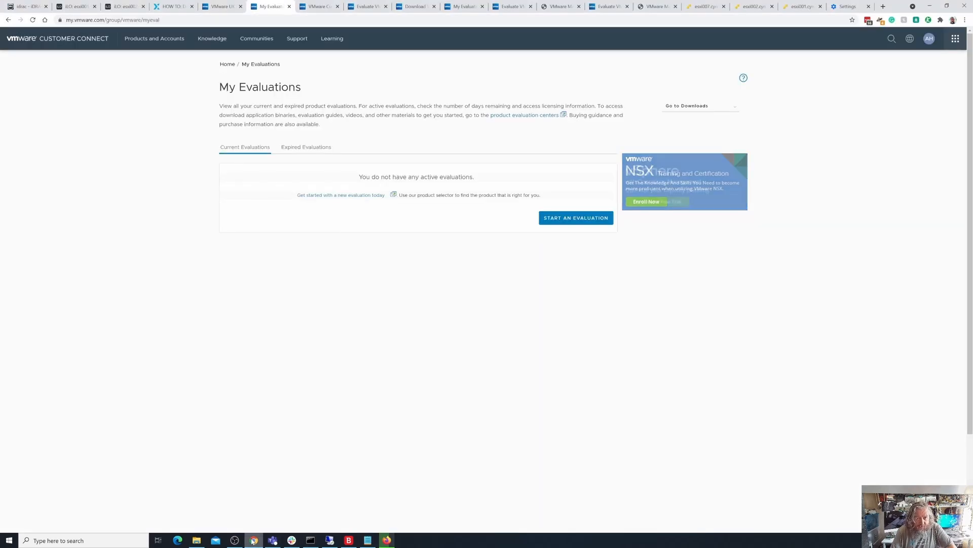
{"action": "left_click", "coordinate": [705, 6]}
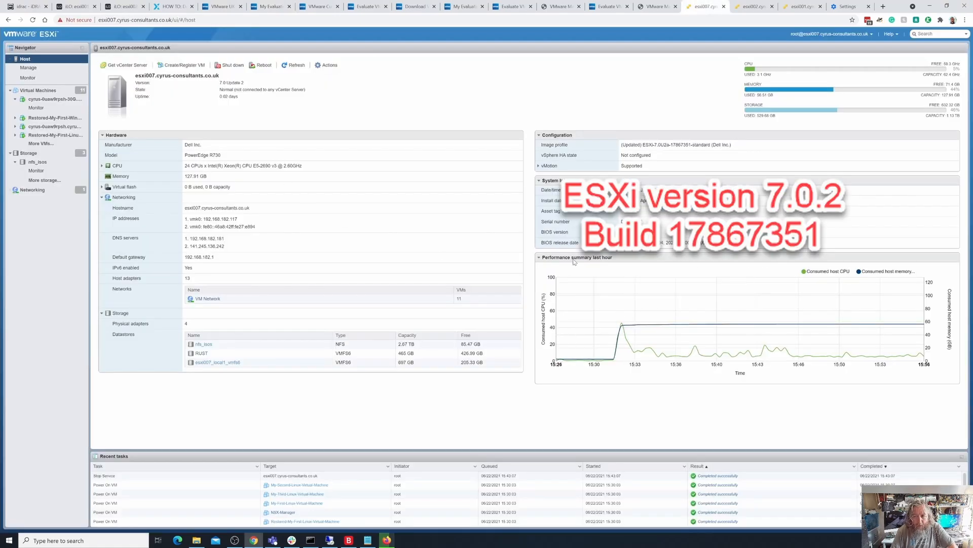
{"action": "left_click", "coordinate": [538, 257]}
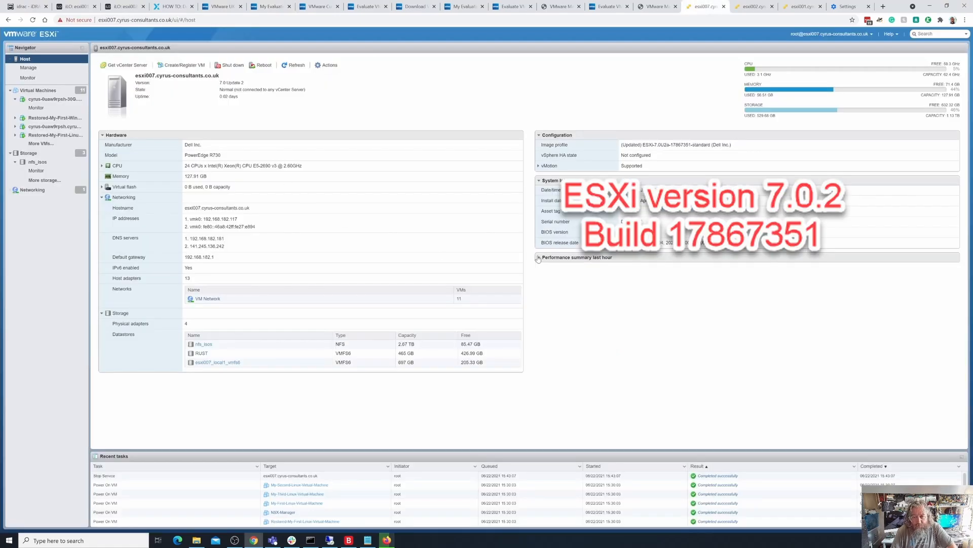
{"action": "left_click", "coordinate": [539, 181]}
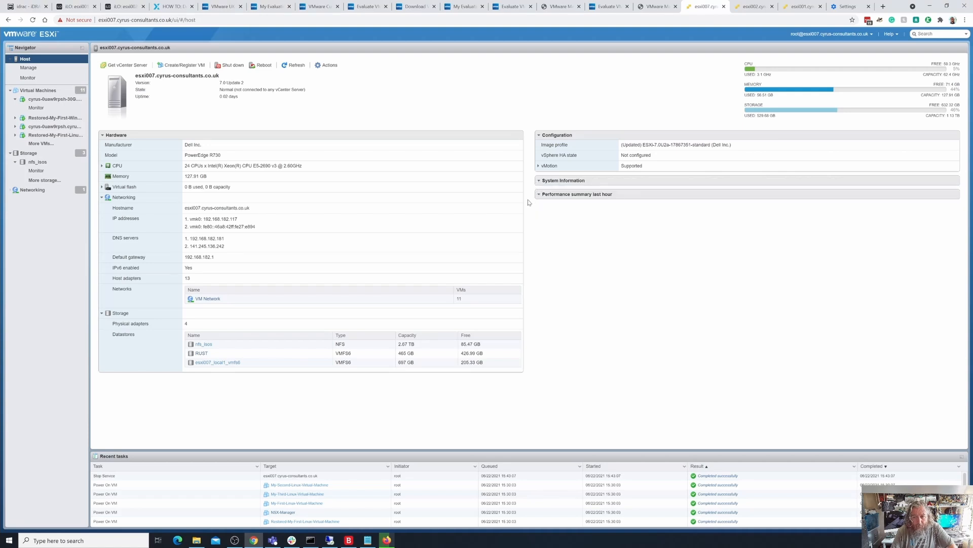
- Open an SSH console to the esxi007 host, accept its key with yes, and log in with the root password
{"action": "right_click", "coordinate": [46, 62]}
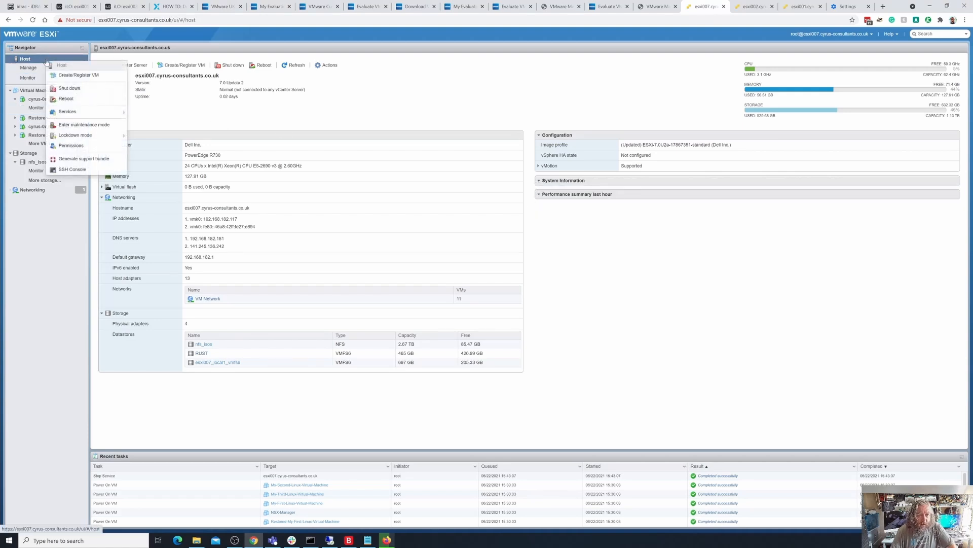
{"action": "left_click", "coordinate": [78, 170]}
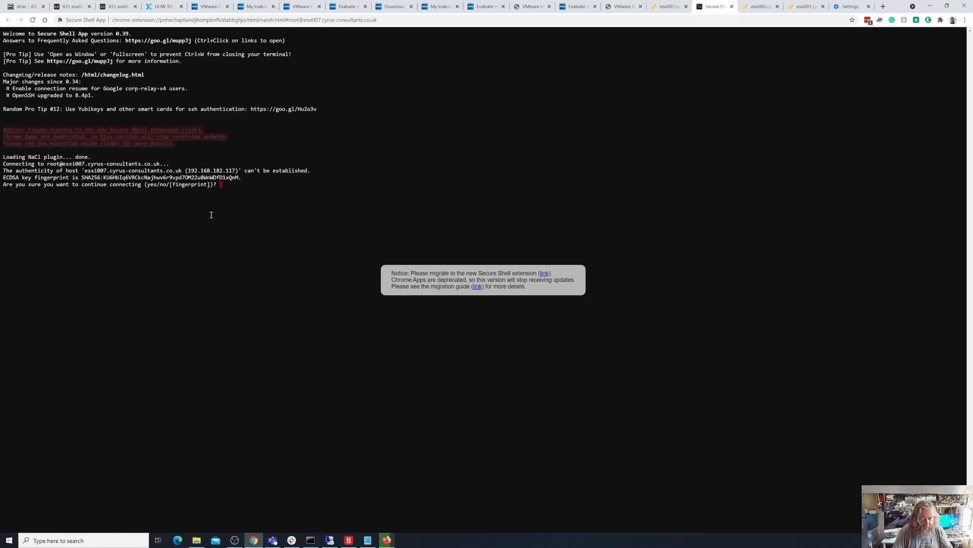
{"action": "type", "text": "yes"}
{"action": "key", "text": "Return"}
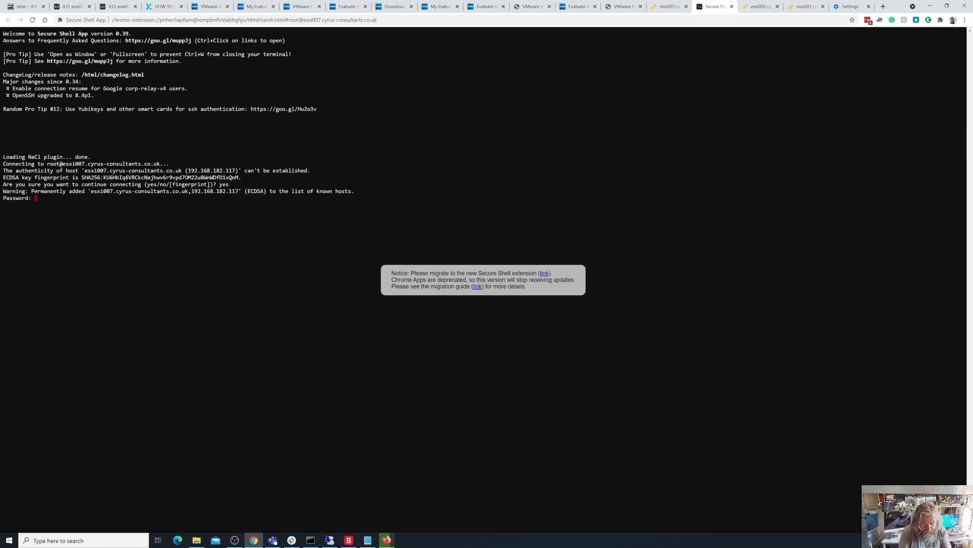
{"action": "key", "text": "Return"}
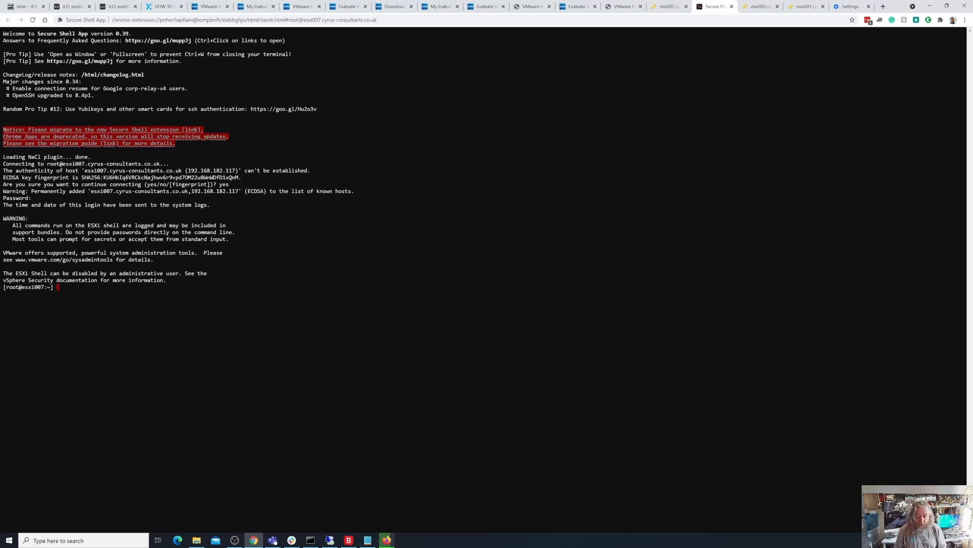
- Ping vcenter7.cyrus-consultants.co.uk from the esxi007 SSH session
{"action": "type", "text": "ping "}
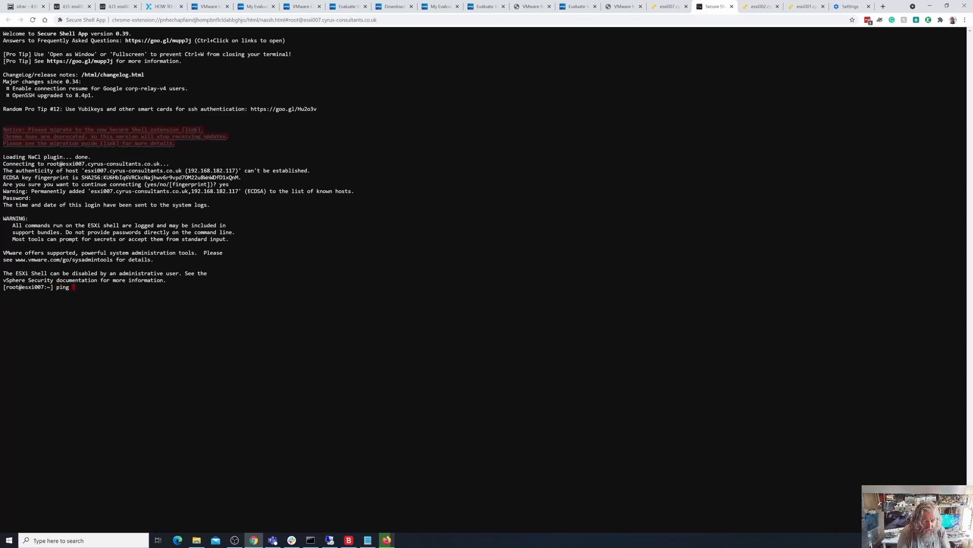
{"action": "type", "text": "vcenter"}
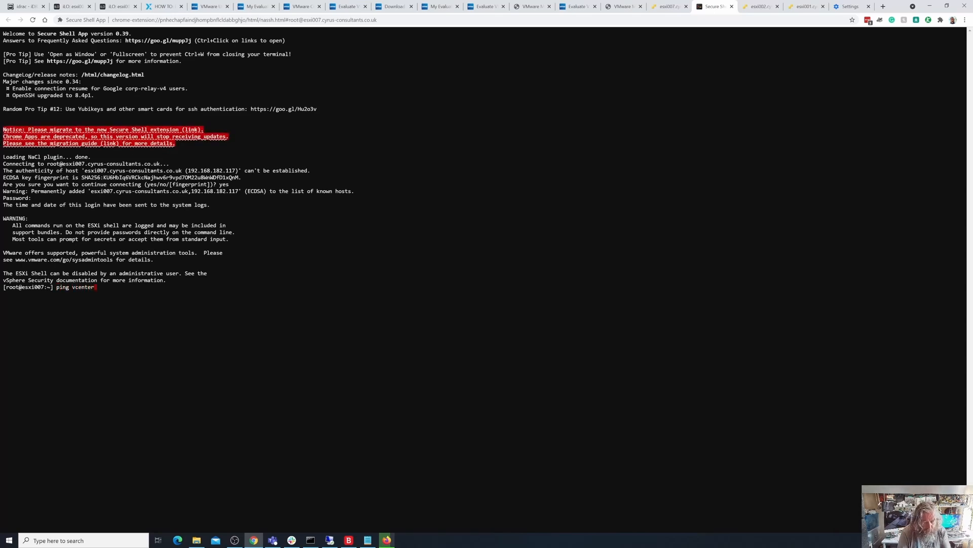
{"action": "type", "text": "7.cyrus-"}
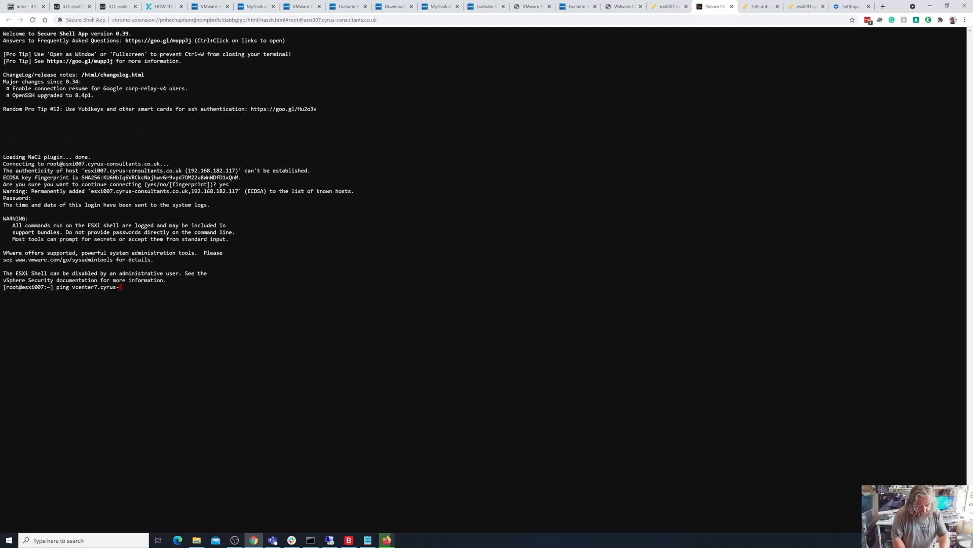
{"action": "type", "text": "consultants"}
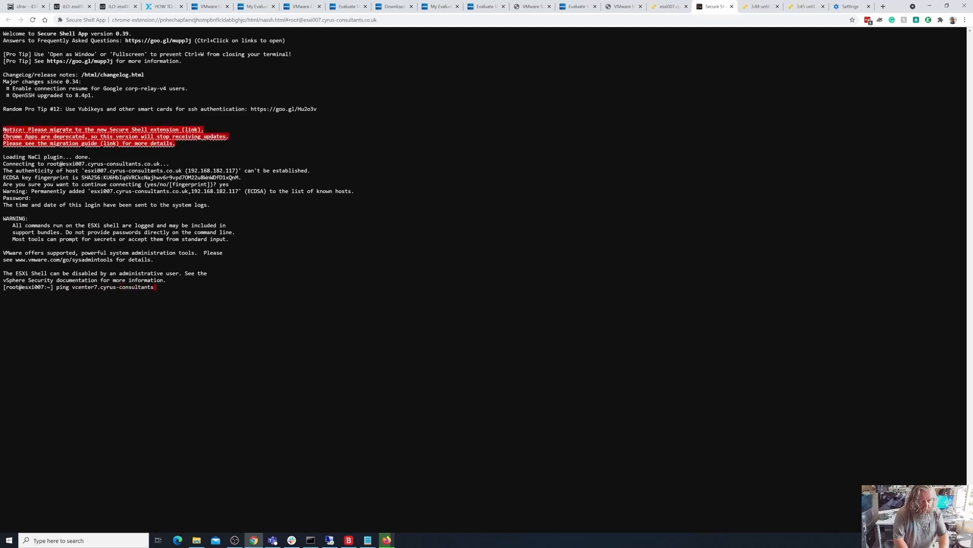
{"action": "type", "text": ".co.uk"}
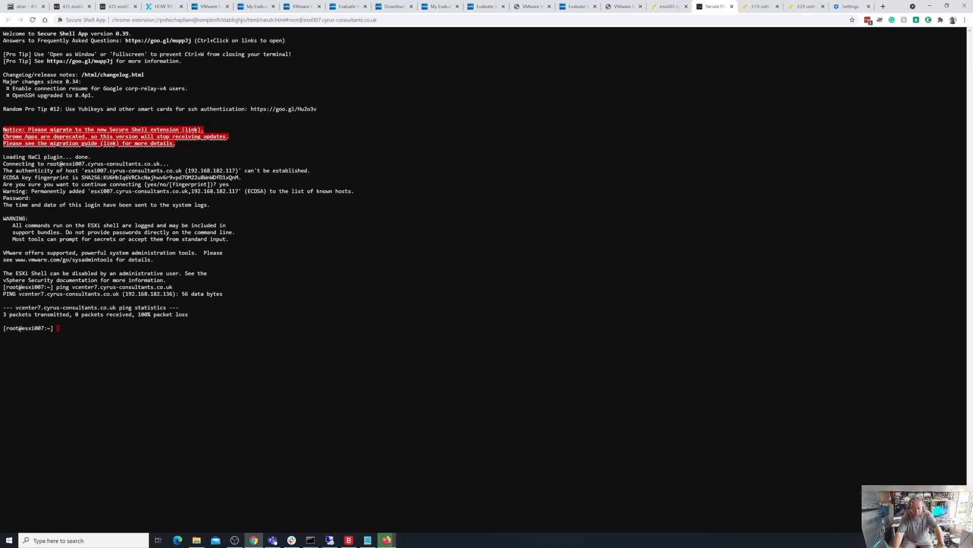
- Switch to Firefox, close the MD5 & SHA Checksum Utility, and mount VMware-VCSA-all-7.0.2-17958471.iso from the Desktop's Experts Exchange Downloads folder
{"action": "left_click", "coordinate": [389, 541]}
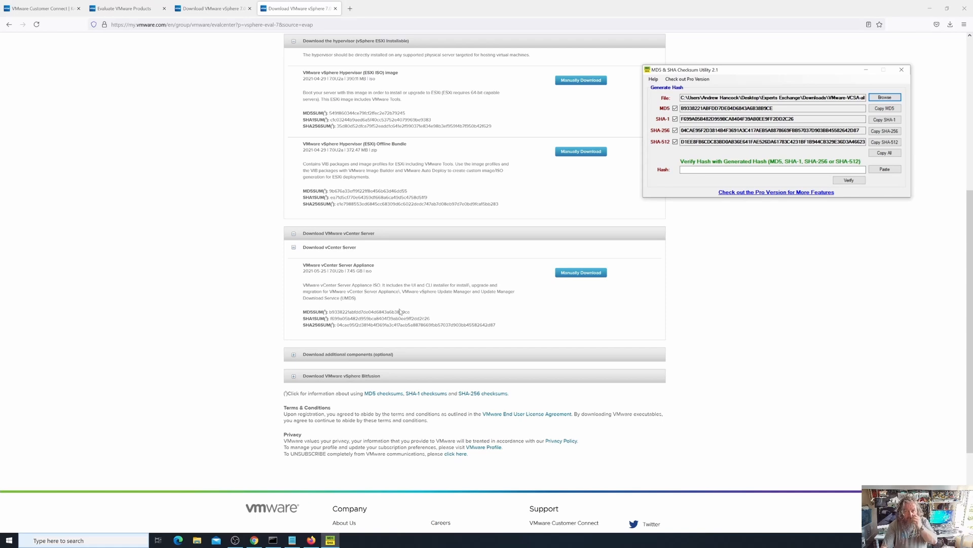
{"action": "left_click", "coordinate": [901, 70]}
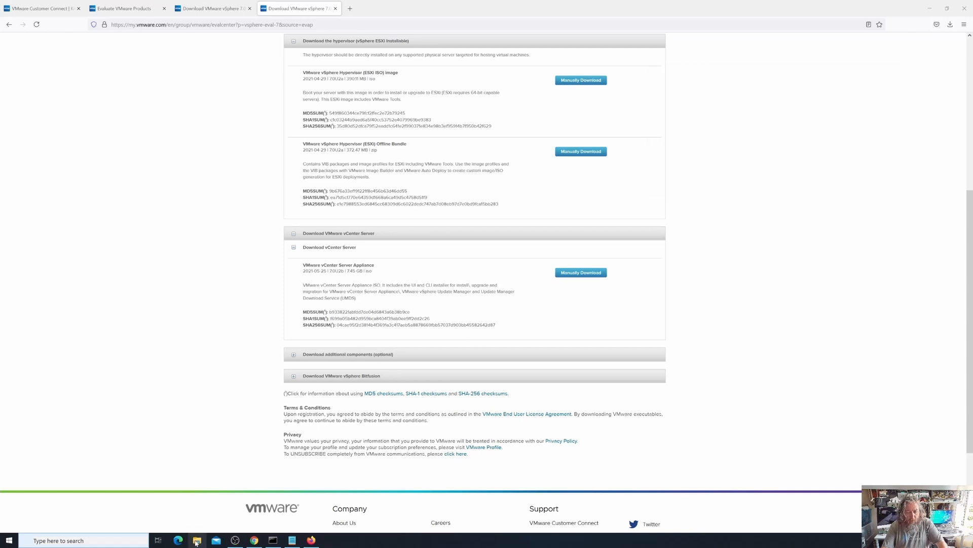
{"action": "left_click", "coordinate": [197, 542]}
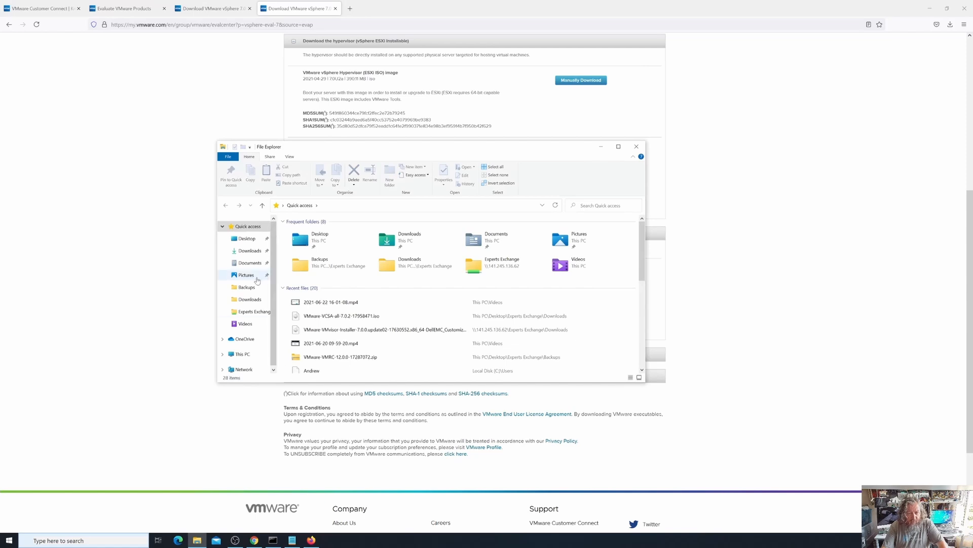
{"action": "double_click", "coordinate": [324, 238]}
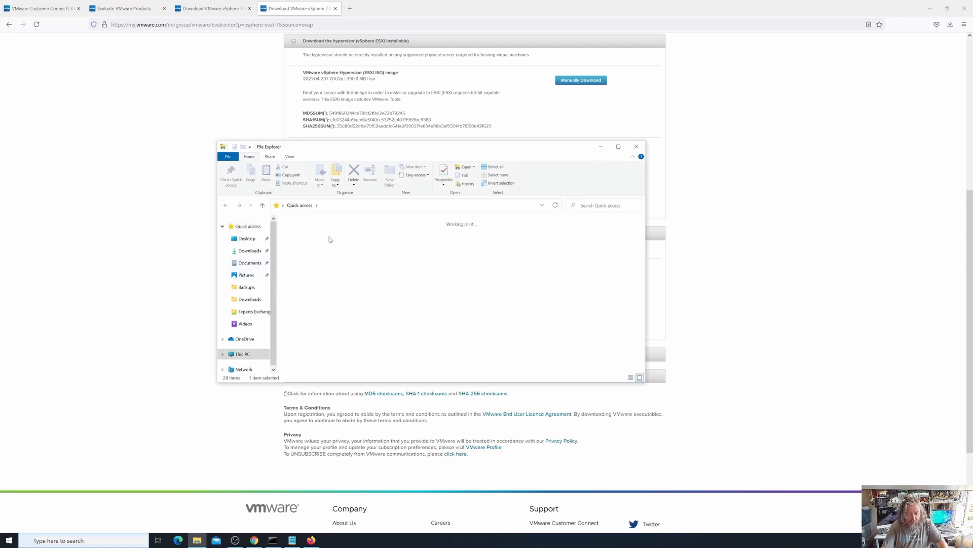
{"action": "double_click", "coordinate": [303, 236]}
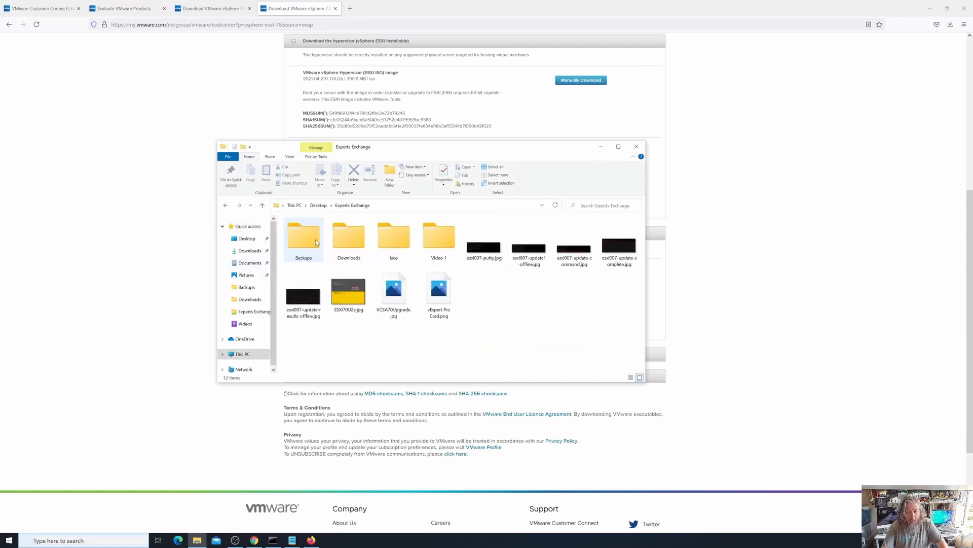
{"action": "double_click", "coordinate": [358, 247]}
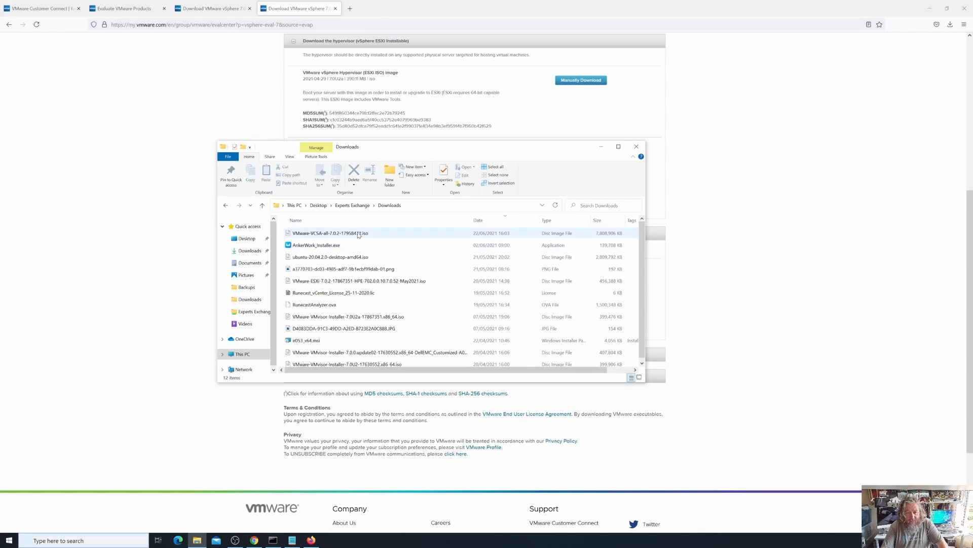
{"action": "double_click", "coordinate": [350, 234]}
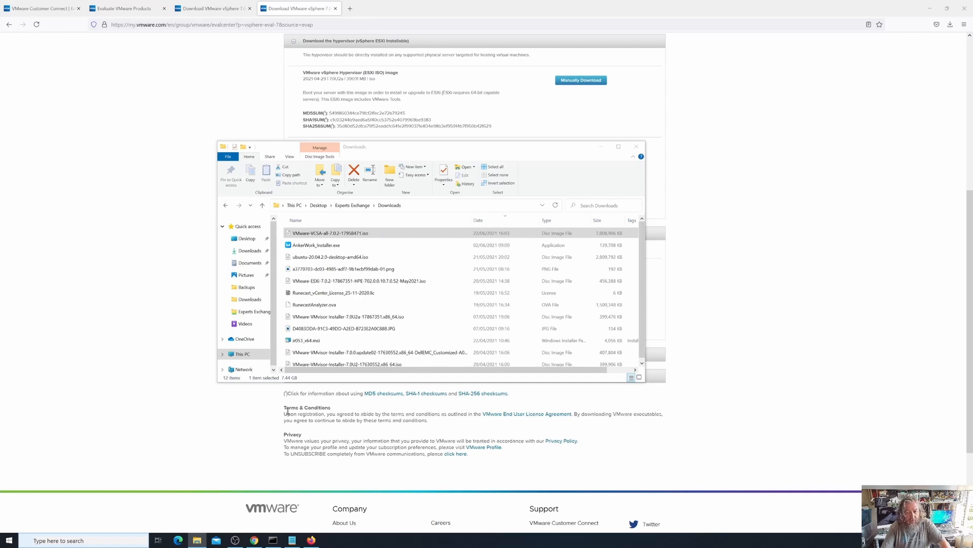
- Switch to Chrome and view the Experts Exchange article on deploying and installing the vCenter Server Appliance 6.5
{"action": "left_click", "coordinate": [255, 541]}
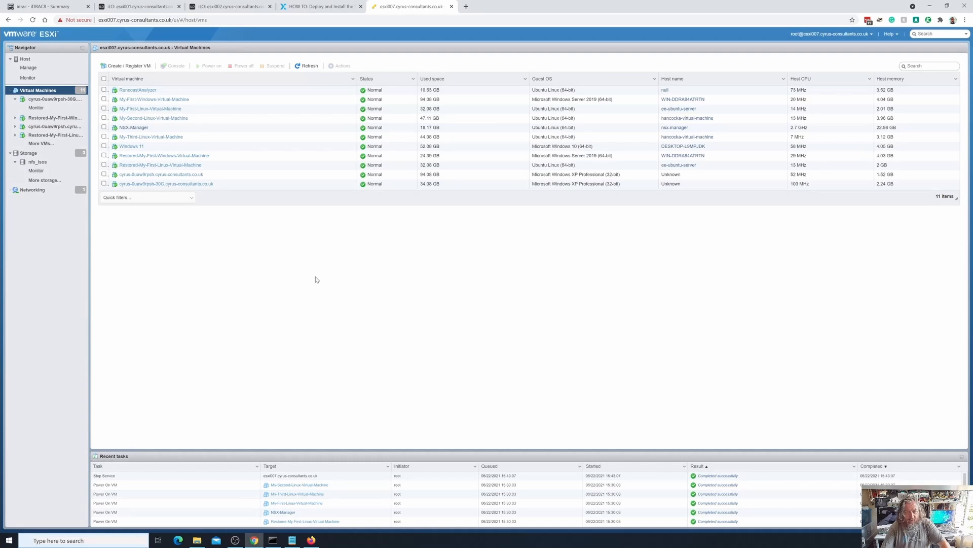
{"action": "left_click", "coordinate": [322, 6]}
{"action": "scroll", "coordinate": [588, 349], "scroll_direction": "down", "scroll_amount": 3}
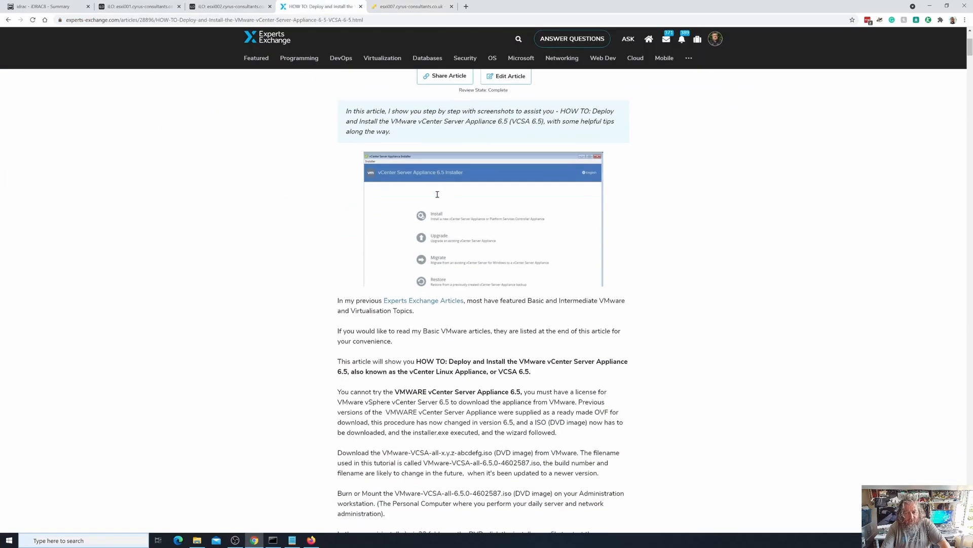
{"action": "scroll", "coordinate": [588, 349], "scroll_direction": "up", "scroll_amount": 3}
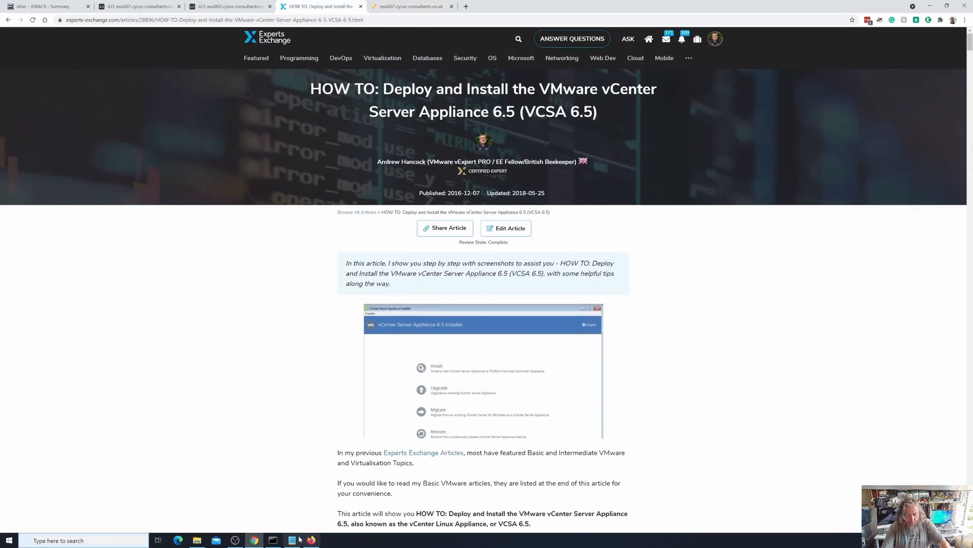
- Switch to File Explorer and examine the vcsa-ui-installer win32 folder on the mounted VMware VCSA DVD drive
{"action": "left_click", "coordinate": [195, 540]}
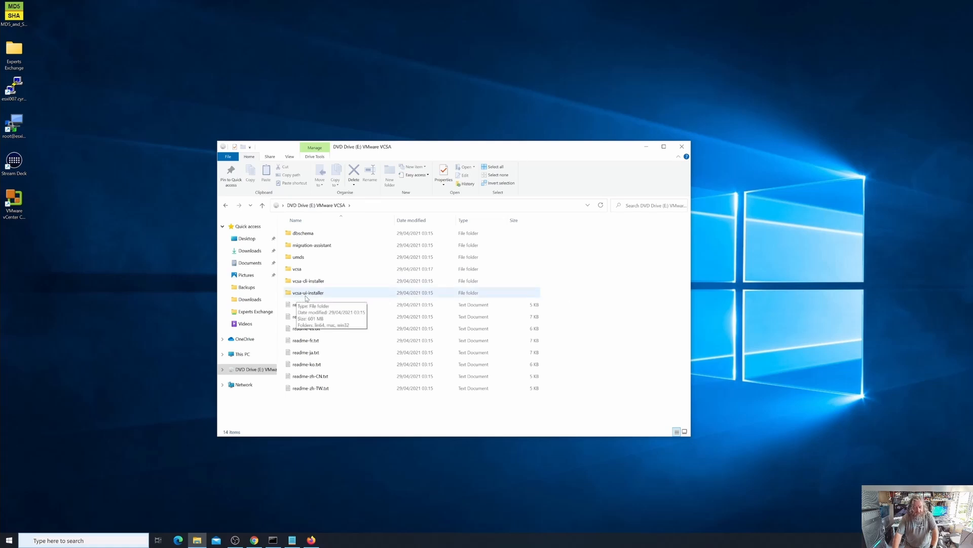
{"action": "double_click", "coordinate": [319, 295]}
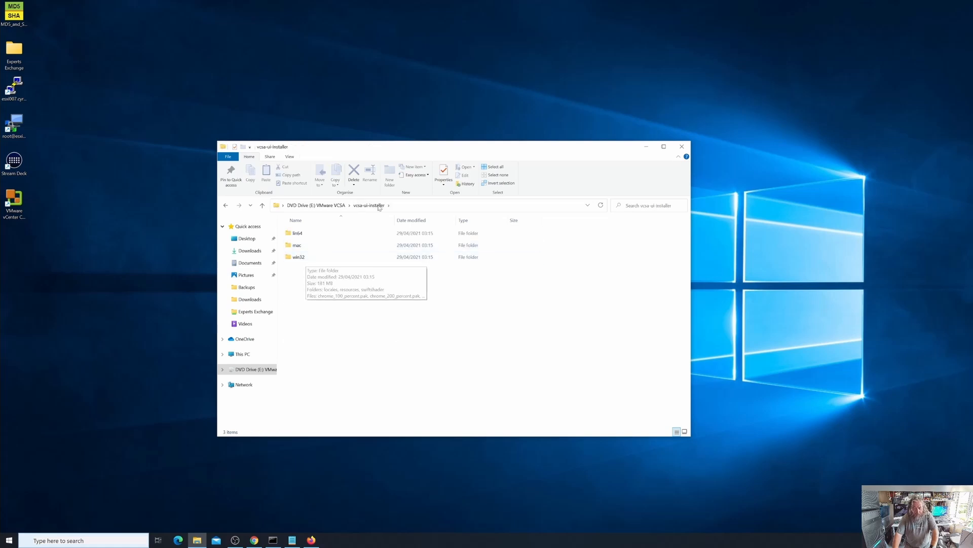
{"action": "double_click", "coordinate": [306, 257]}
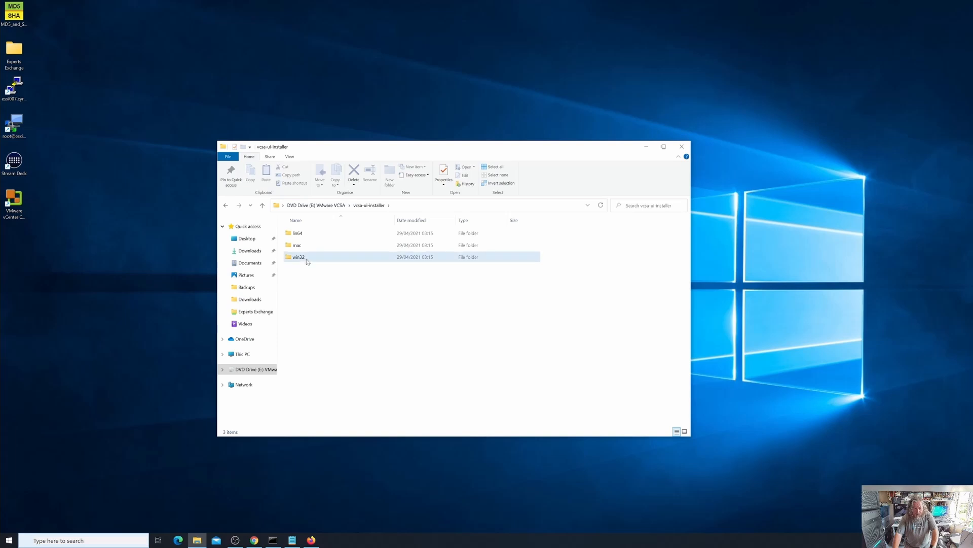
{"action": "scroll", "coordinate": [340, 323], "scroll_direction": "down", "scroll_amount": 1}
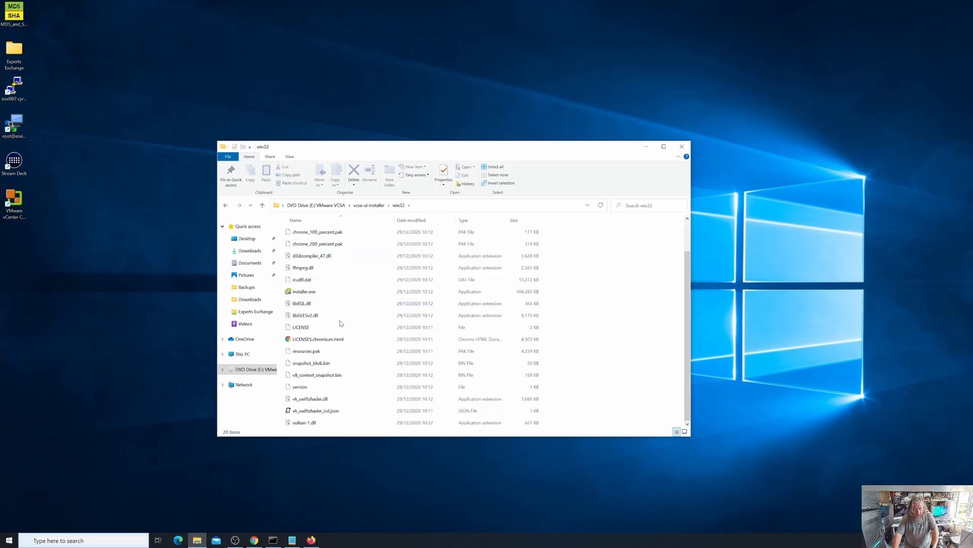
{"action": "scroll", "coordinate": [340, 322], "scroll_direction": "up", "scroll_amount": 1}
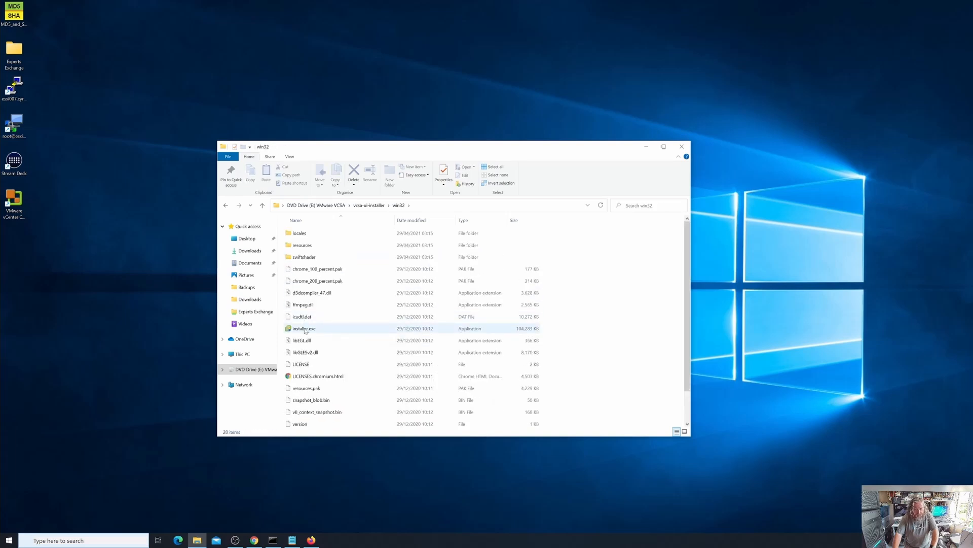
{"action": "scroll", "coordinate": [306, 330], "scroll_direction": "down", "scroll_amount": 1}
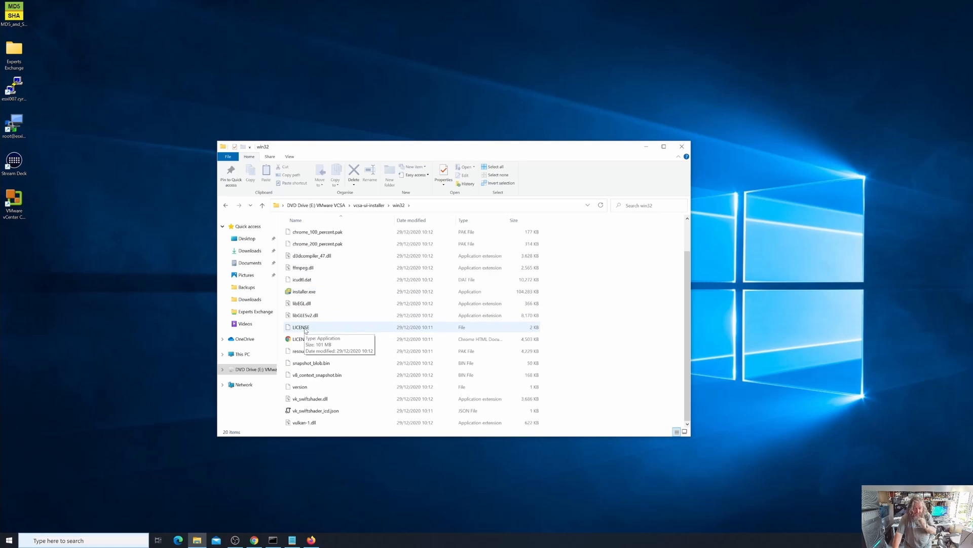
{"action": "scroll", "coordinate": [305, 331], "scroll_direction": "up", "scroll_amount": 1}
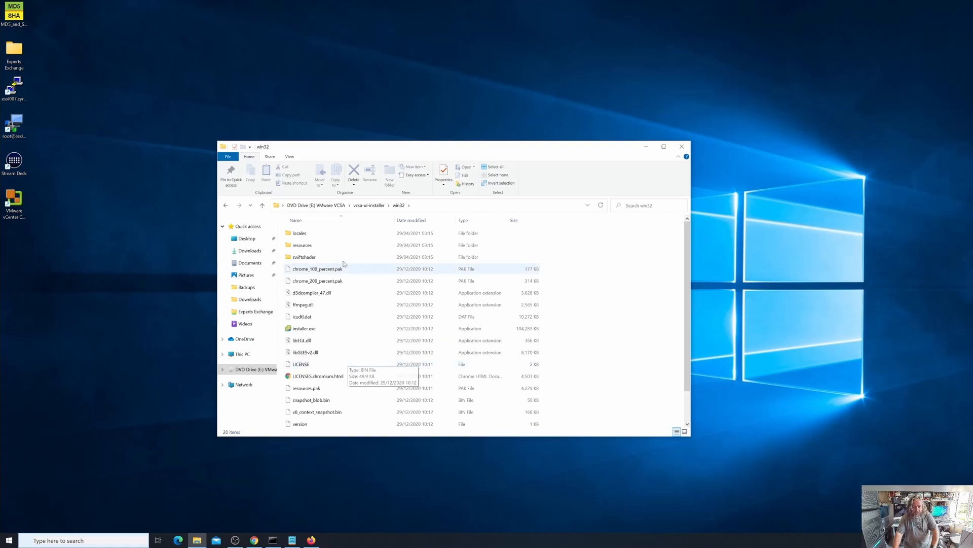
- Open the vcsa folder on the VMware VCSA drive and fit the Name column to show the full OVA file name
{"action": "left_click", "coordinate": [341, 209]}
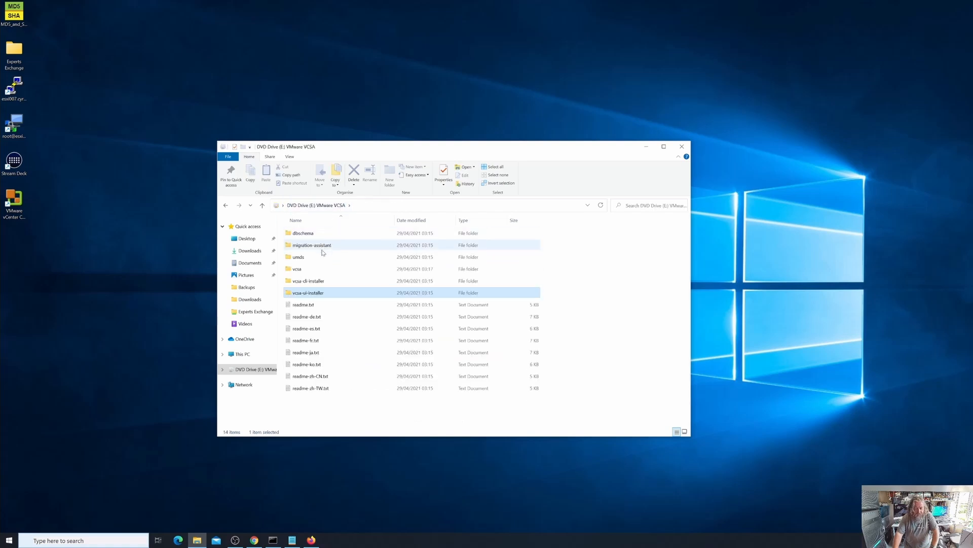
{"action": "double_click", "coordinate": [349, 269]}
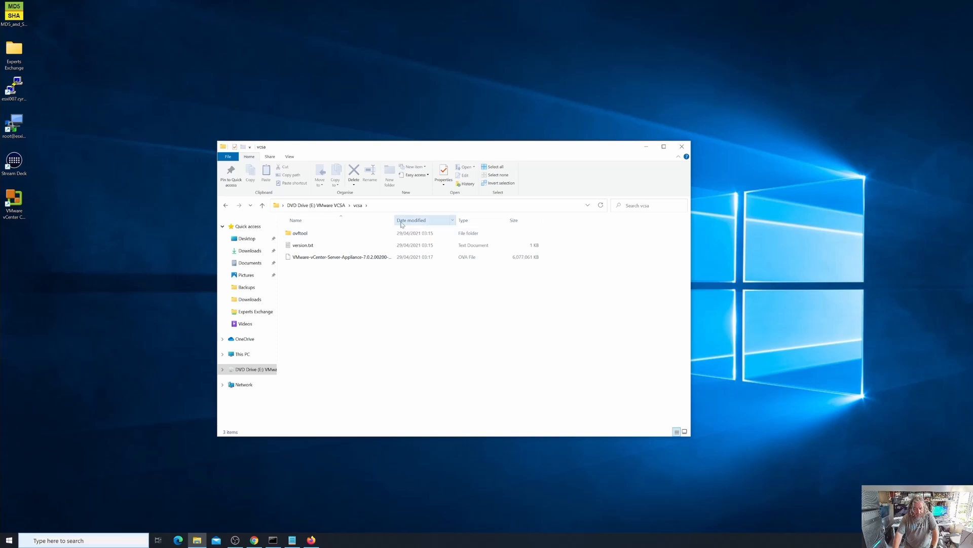
{"action": "left_click_drag", "start_coordinate": [395, 224], "coordinate": [350, 223]}
{"action": "left_click_drag", "start_coordinate": [322, 221], "coordinate": [310, 222]}
{"action": "double_click", "coordinate": [395, 219]}
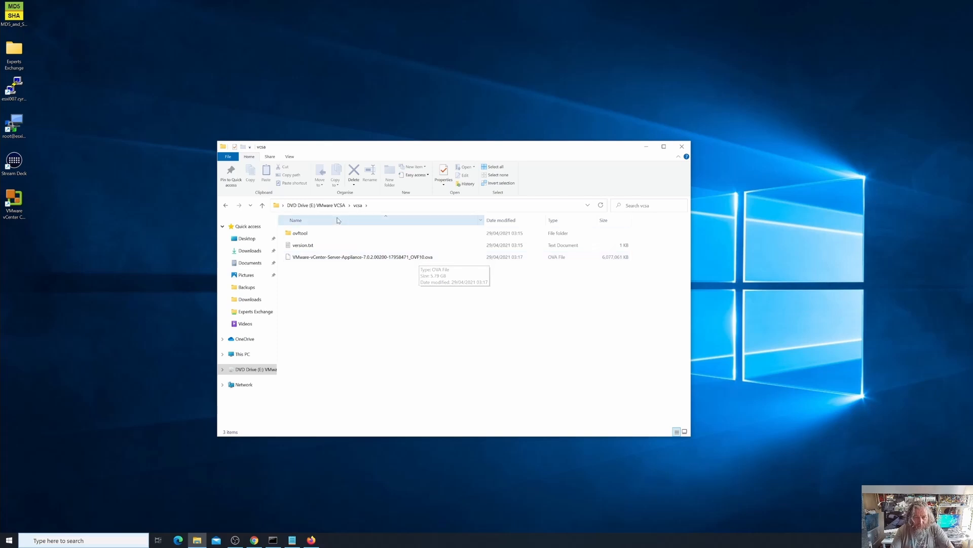
- Run installer.exe from the win32 subfolder of vcsa-ui-installer on the VMware VCSA drive
{"action": "left_click", "coordinate": [316, 205]}
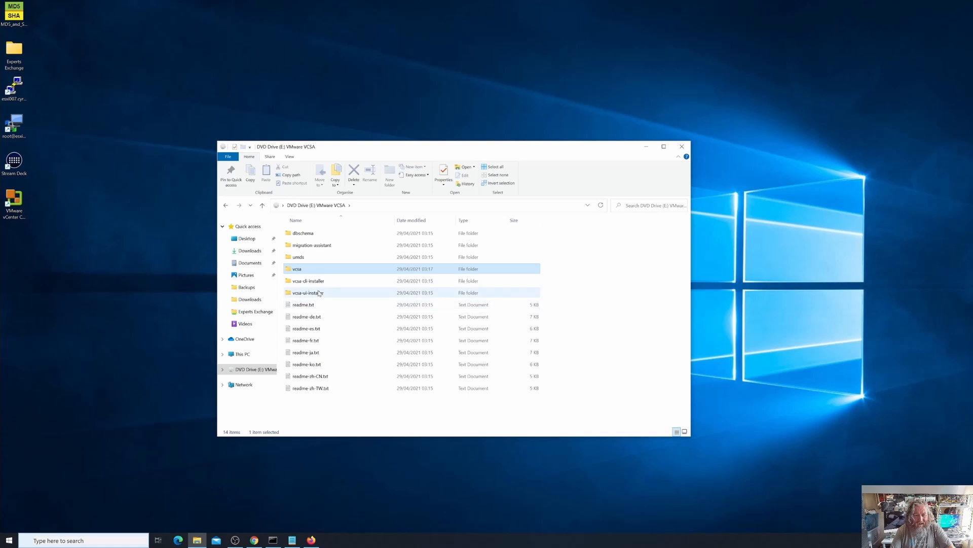
{"action": "mouse_move", "coordinate": [320, 298]}
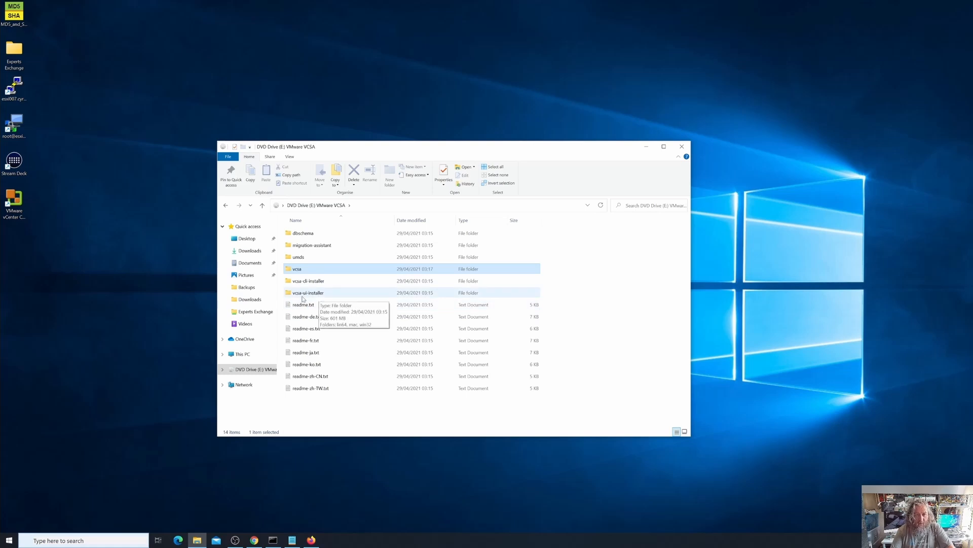
{"action": "double_click", "coordinate": [312, 296]}
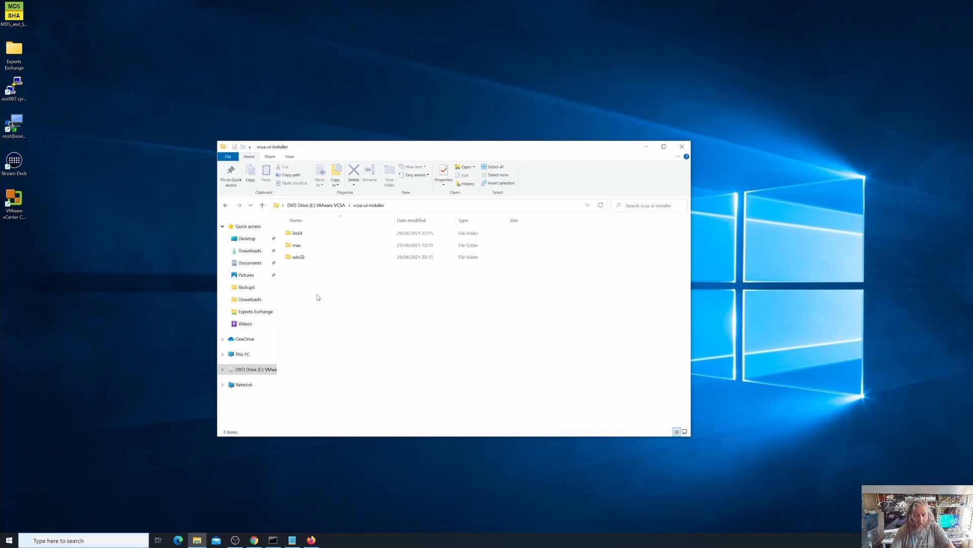
{"action": "left_click", "coordinate": [303, 260]}
{"action": "double_click", "coordinate": [303, 259]}
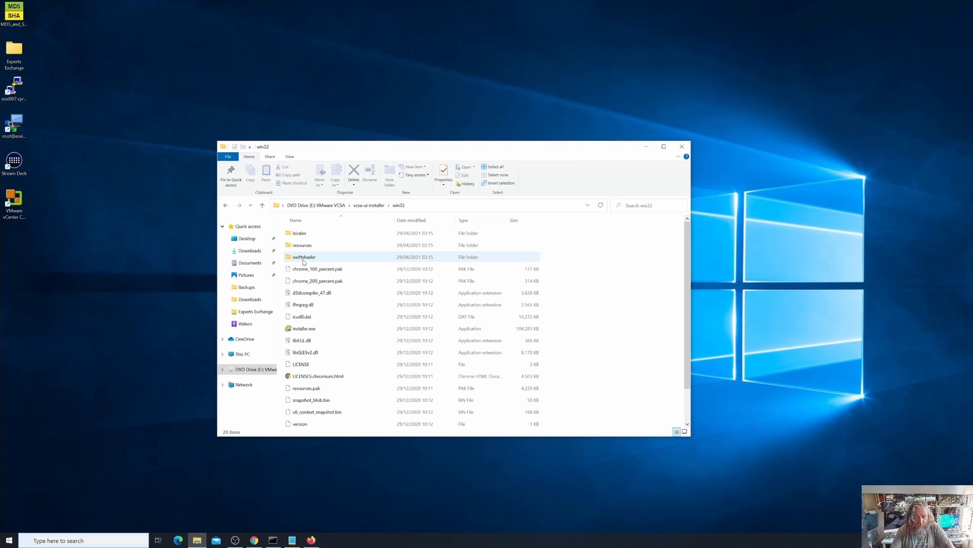
{"action": "left_click", "coordinate": [317, 331]}
{"action": "double_click", "coordinate": [316, 331]}
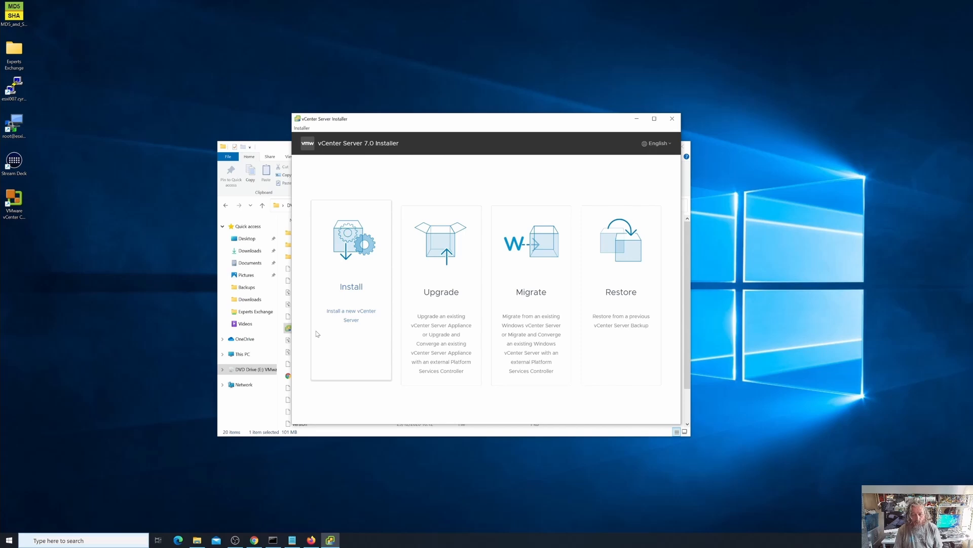
- Start a new vCenter Server installation, accept the license agreement, and proceed to the deployment target settings
{"action": "left_click", "coordinate": [352, 280]}
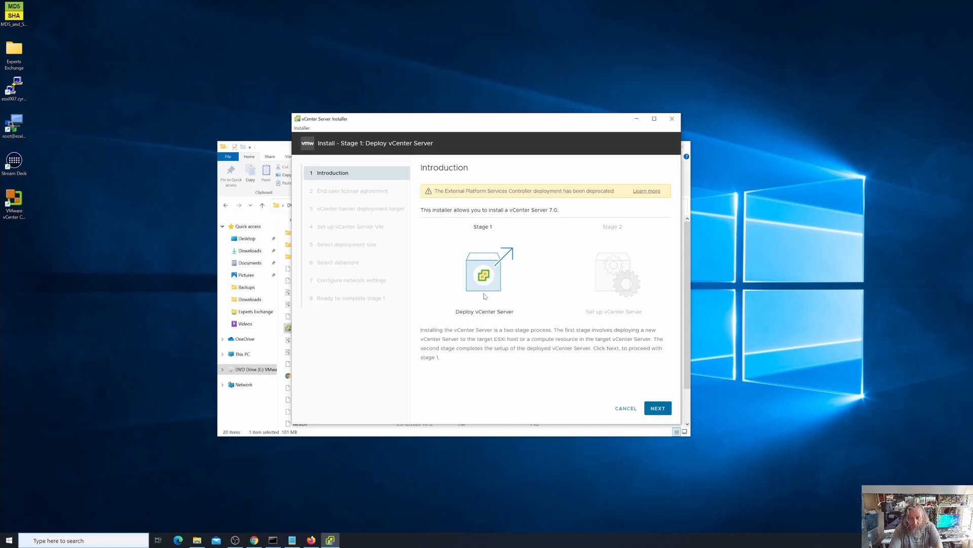
{"action": "left_click", "coordinate": [658, 408]}
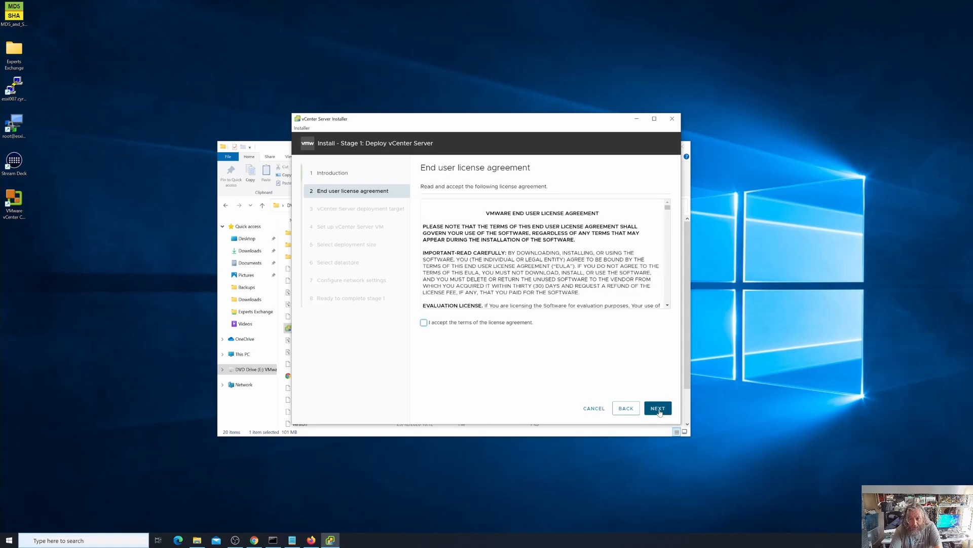
{"action": "left_click", "coordinate": [424, 323]}
{"action": "left_click", "coordinate": [656, 411]}
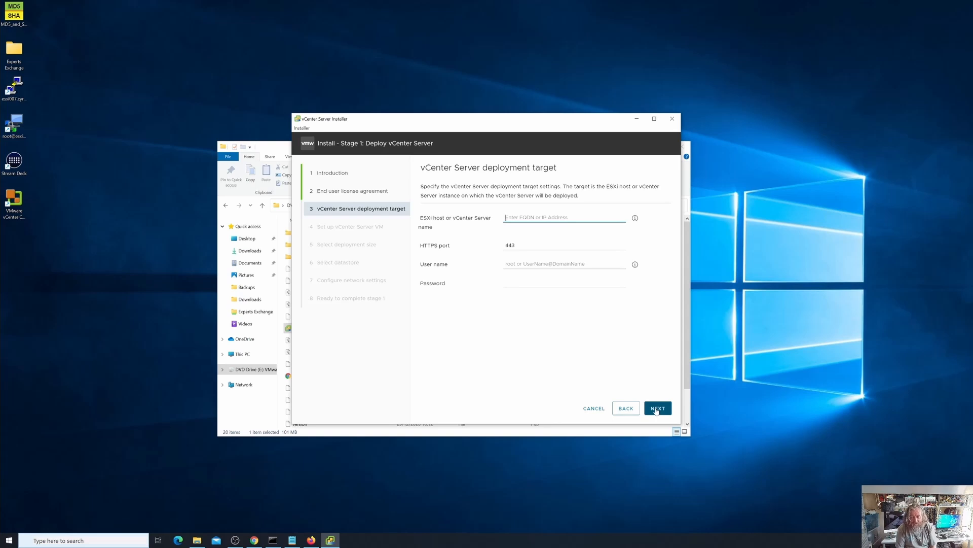
- Specify esxi007.cyrus-consultants.co.uk as the ESXi host for the vCenter Server deployment target
{"action": "type", "text": "es"}
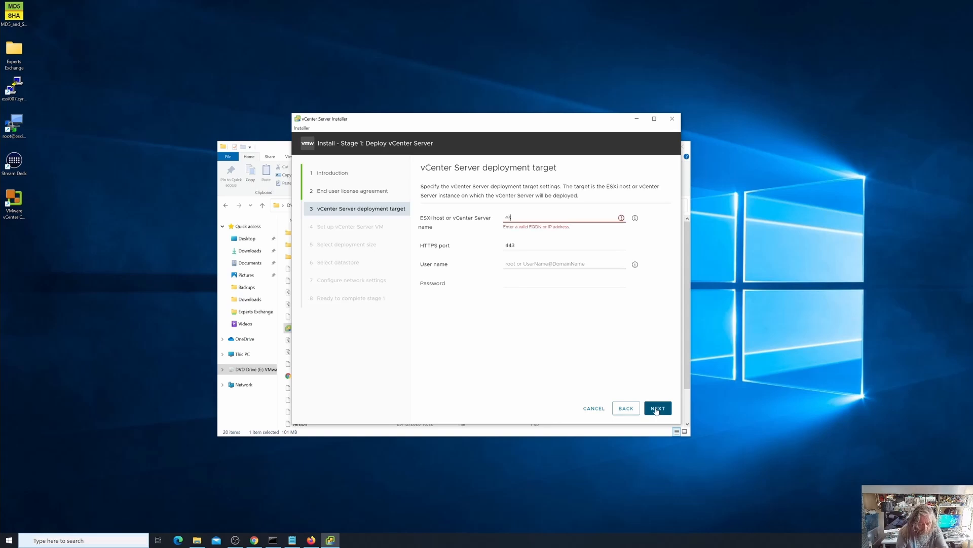
{"action": "type", "text": "xi007"}
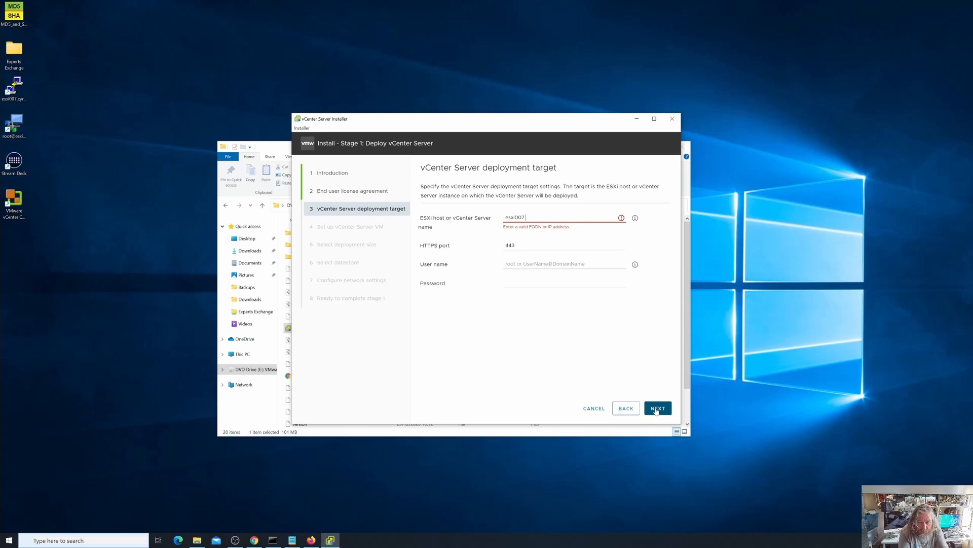
{"action": "type", "text": ".cyrus-c"}
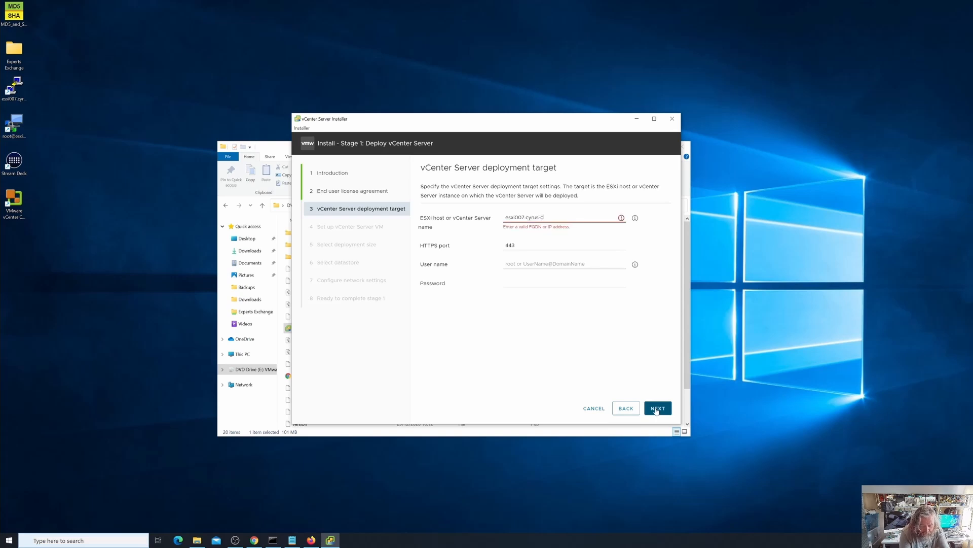
{"action": "type", "text": "onsultants.co"}
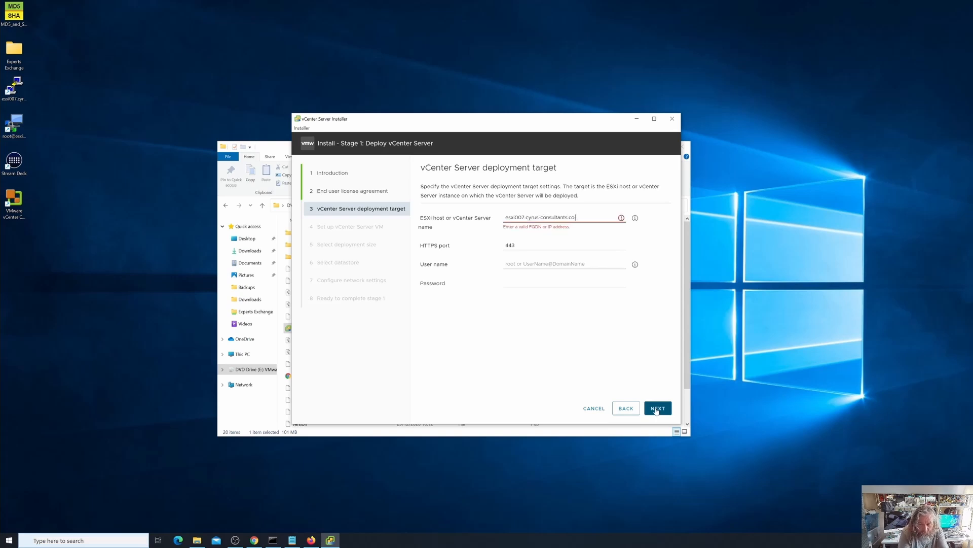
{"action": "type", "text": ".uk"}
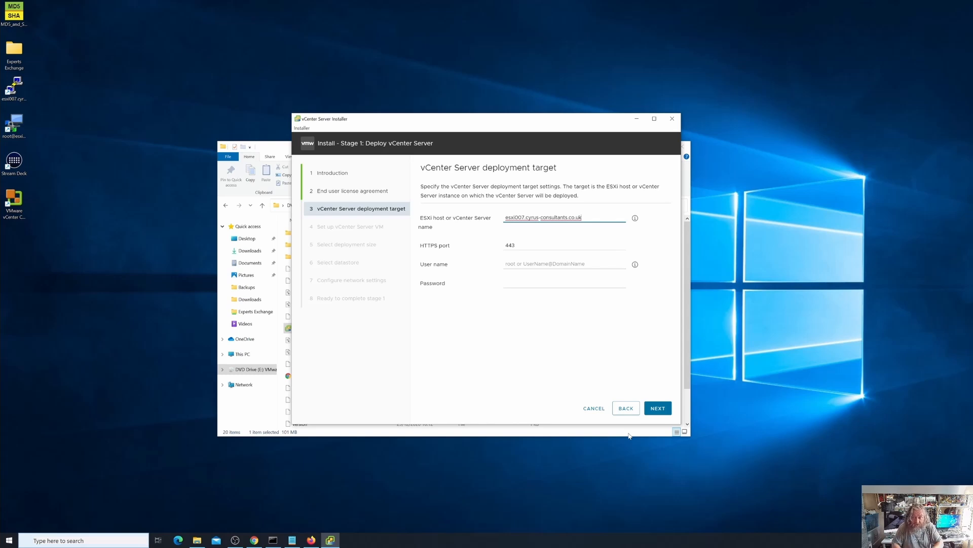
- Enter the user name root and the ESXi account password, then continue and accept the host's certificate
{"action": "left_click", "coordinate": [573, 262]}
{"action": "type", "text": "root"}
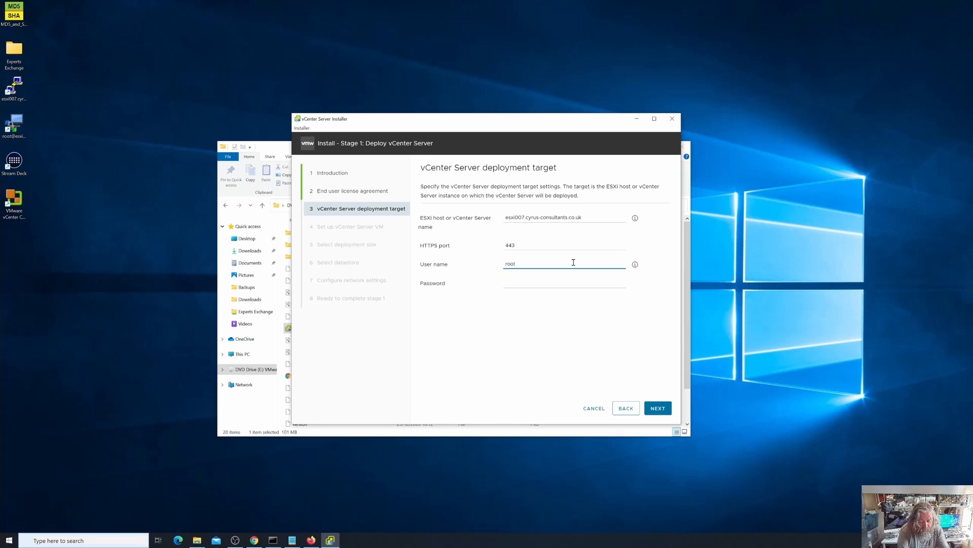
{"action": "key", "text": "Tab"}
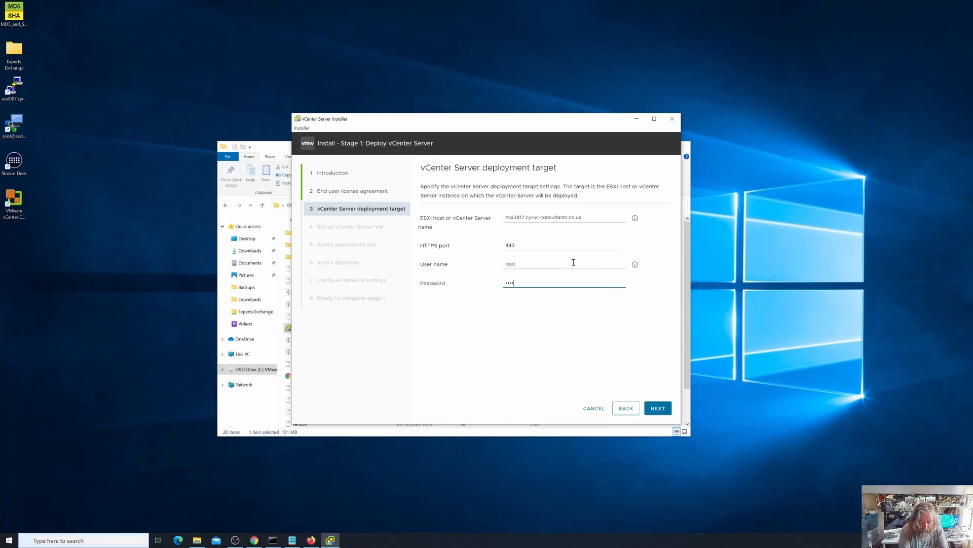
{"action": "type", "text": "•••••••••••••"}
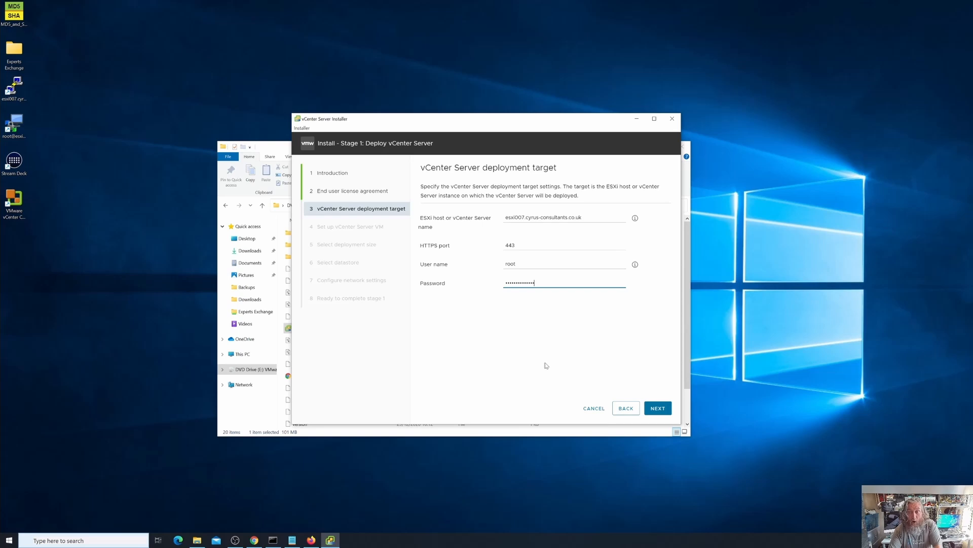
{"action": "left_click", "coordinate": [664, 410]}
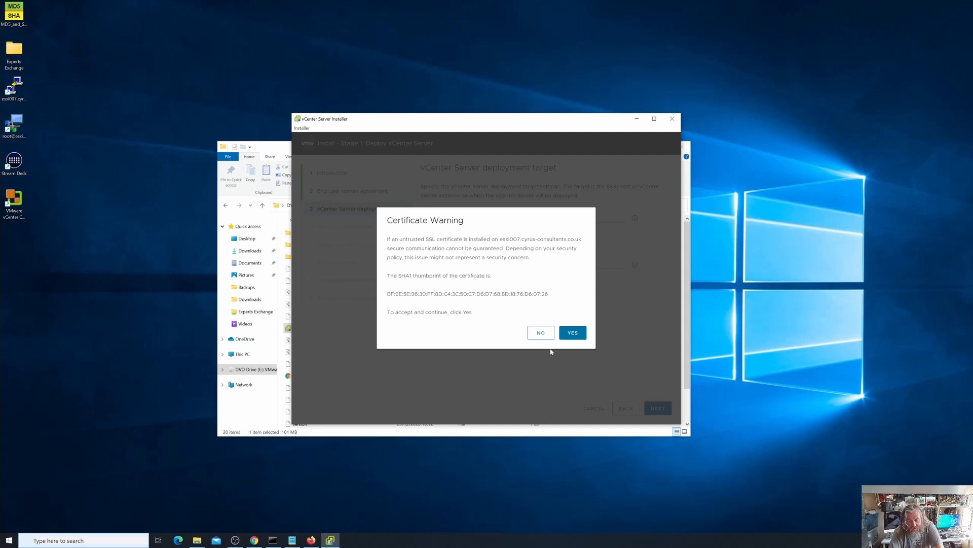
{"action": "left_click", "coordinate": [573, 333]}
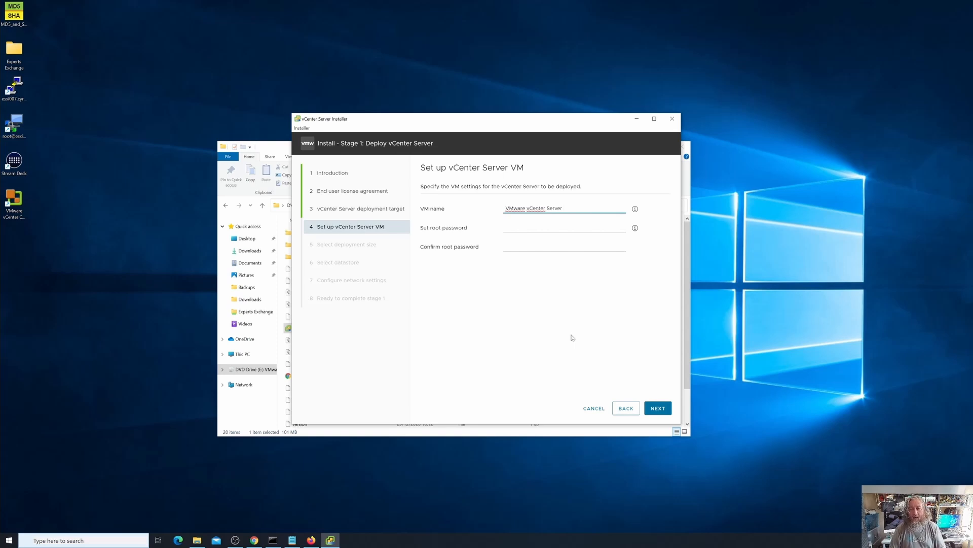
- Change the vCenter Server VM name to VMware-vCenter-Server-7
{"action": "type", "text": "7"}
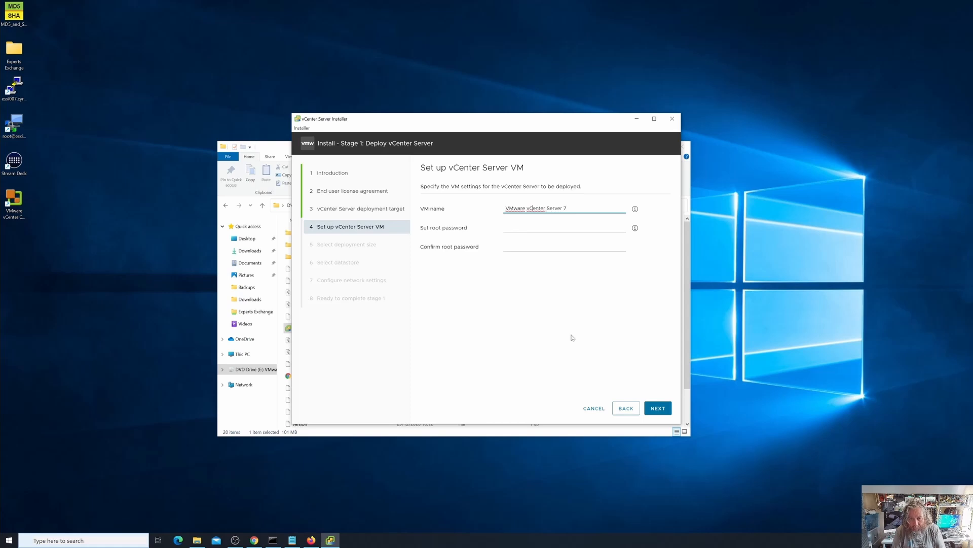
{"action": "key", "text": "ctrl+Left"}
{"action": "key", "text": "ctrl+Left"}
{"action": "key", "text": "ctrl+Left"}
{"action": "key", "text": "BackSpace"}
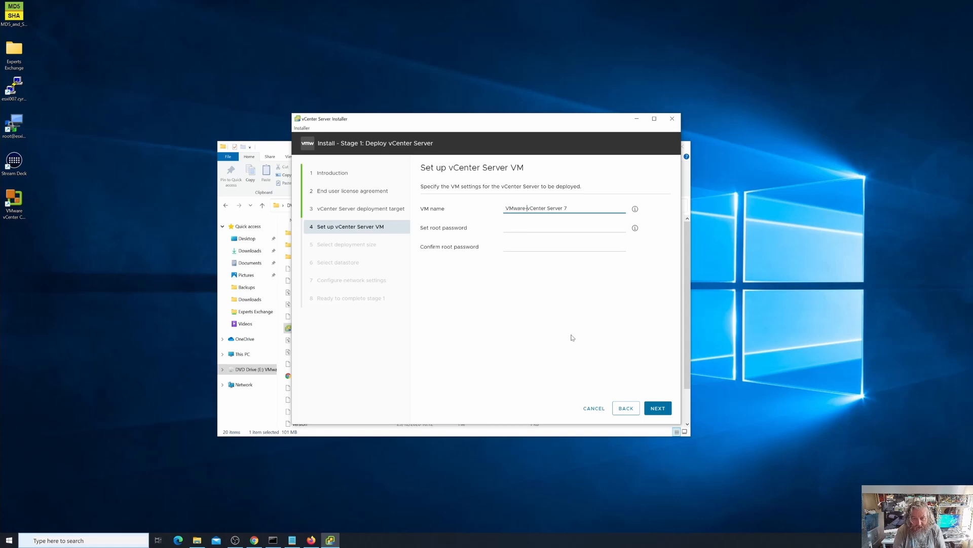
{"action": "type", "text": "-"}
{"action": "key", "text": "BackSpace"}
{"action": "type", "text": "-"}
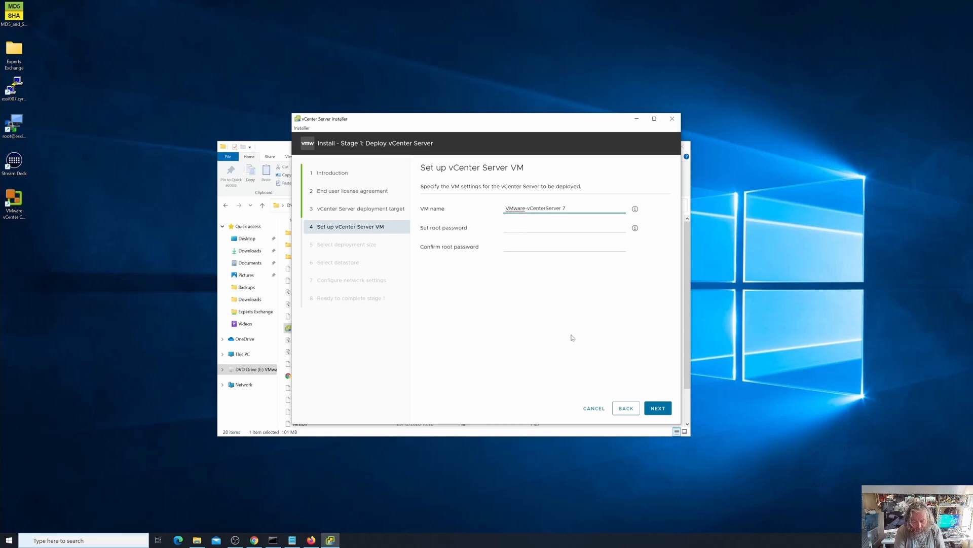
{"action": "key", "text": "Right"}
{"action": "key", "text": "Right"}
{"action": "key", "text": "Right"}
{"action": "key", "text": "Right"}
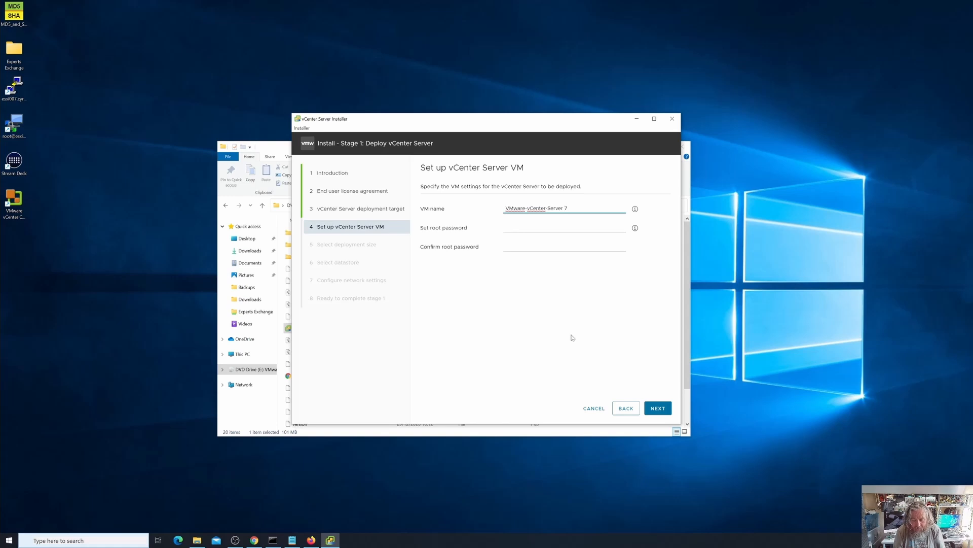
- Set and confirm the appliance's root password, then proceed to the deployment size settings
{"action": "left_click", "coordinate": [526, 229]}
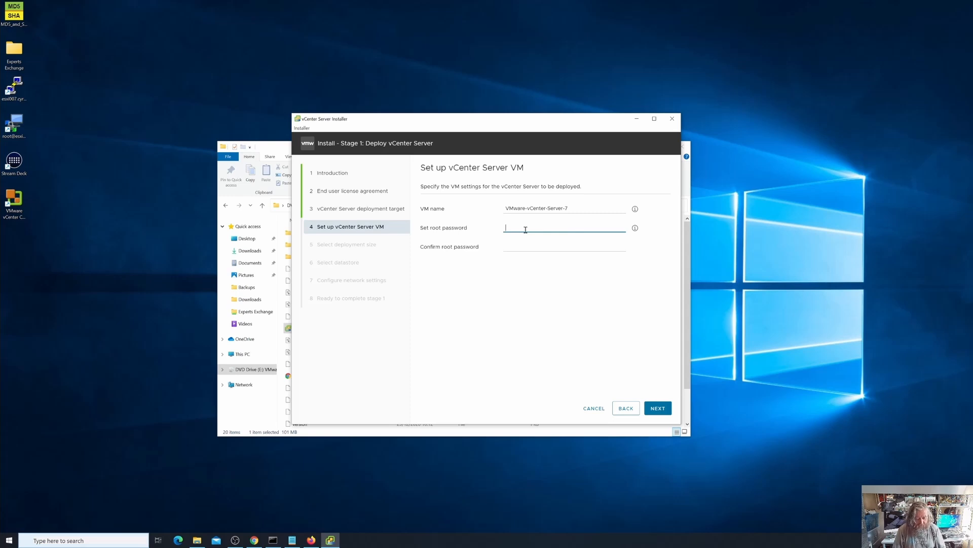
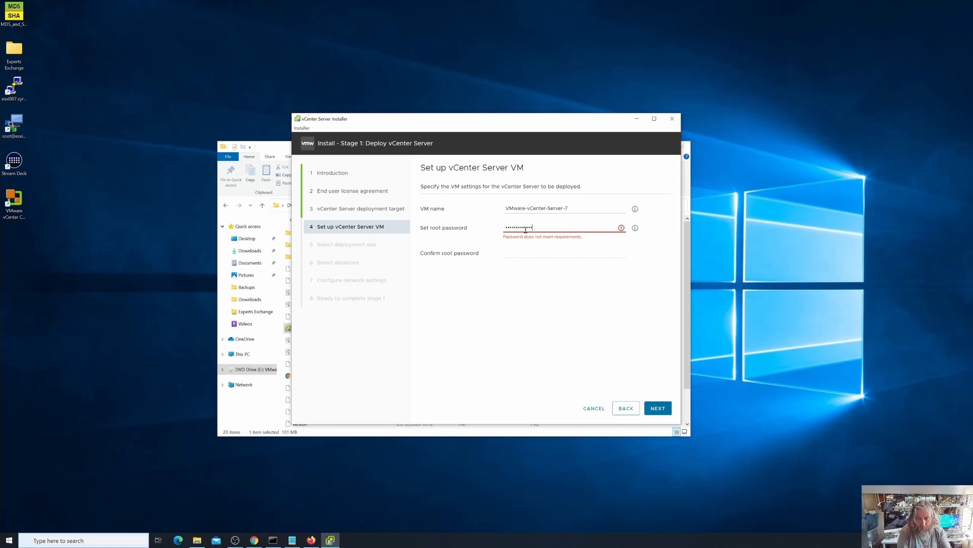
{"action": "key", "text": "Tab"}
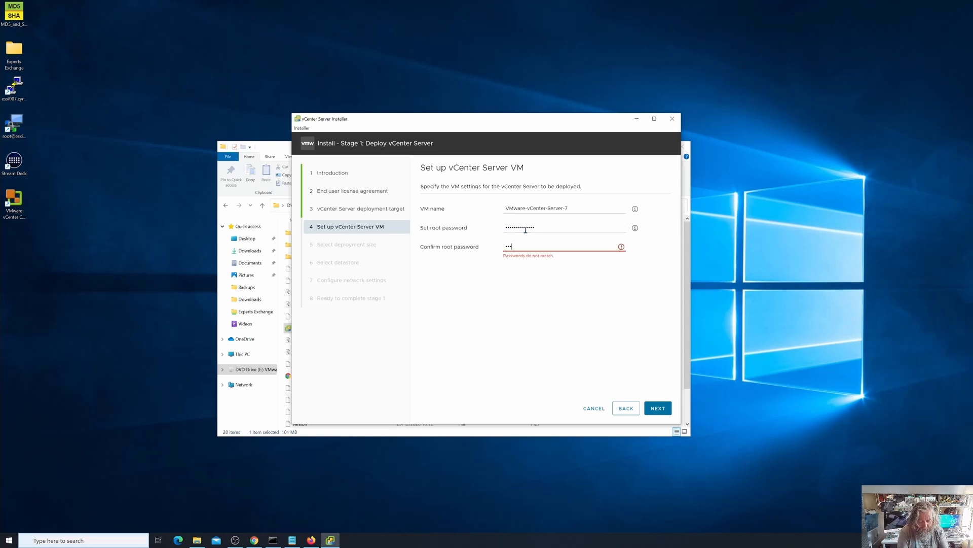
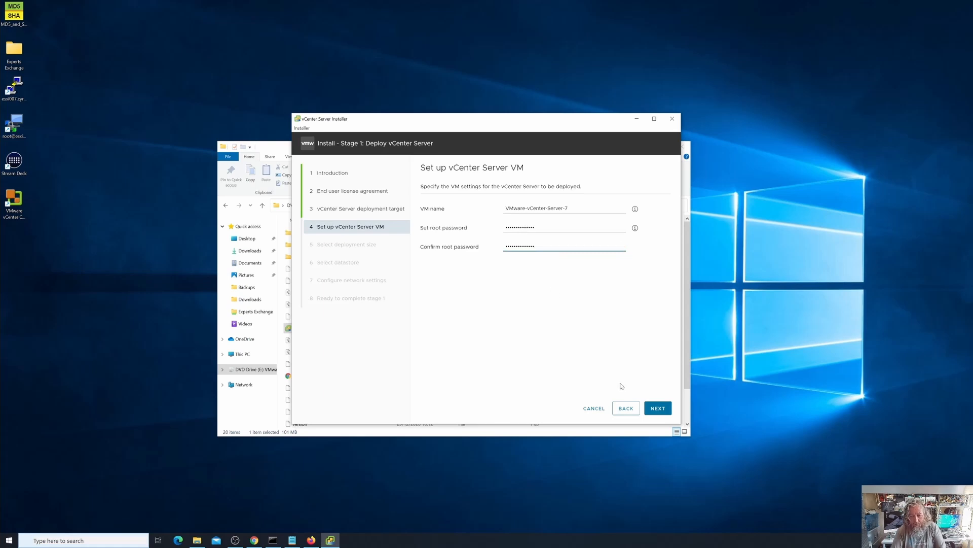
{"action": "left_click", "coordinate": [664, 410]}
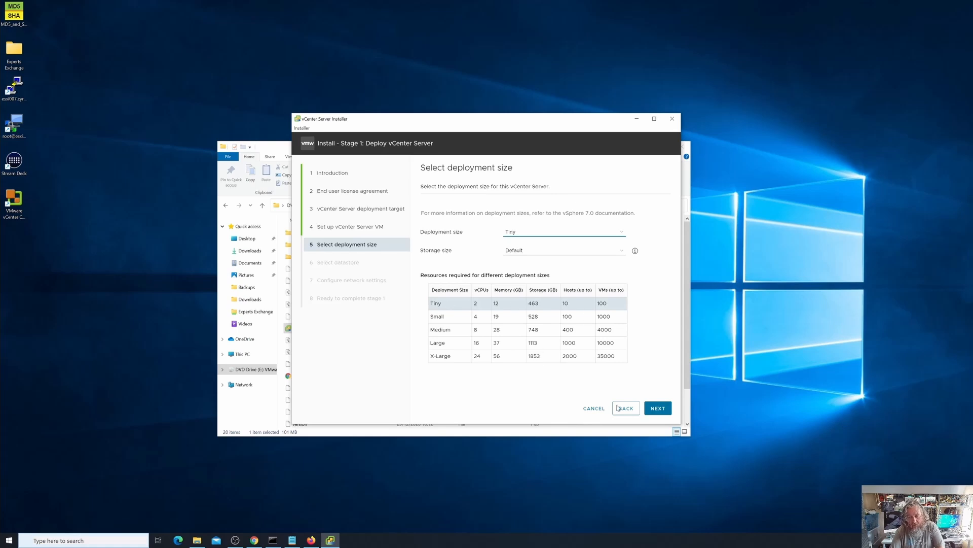
- Accept the Tiny deployment size with Default storage and choose the esxi007_local1_vmfs6 datastore with Thin Disk Mode enabled
{"action": "left_click", "coordinate": [659, 409]}
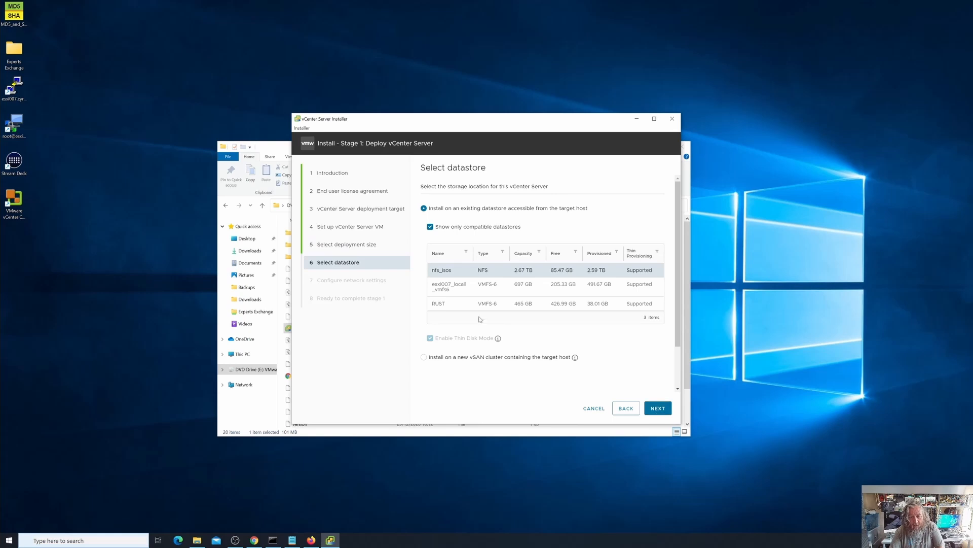
{"action": "left_click", "coordinate": [459, 291]}
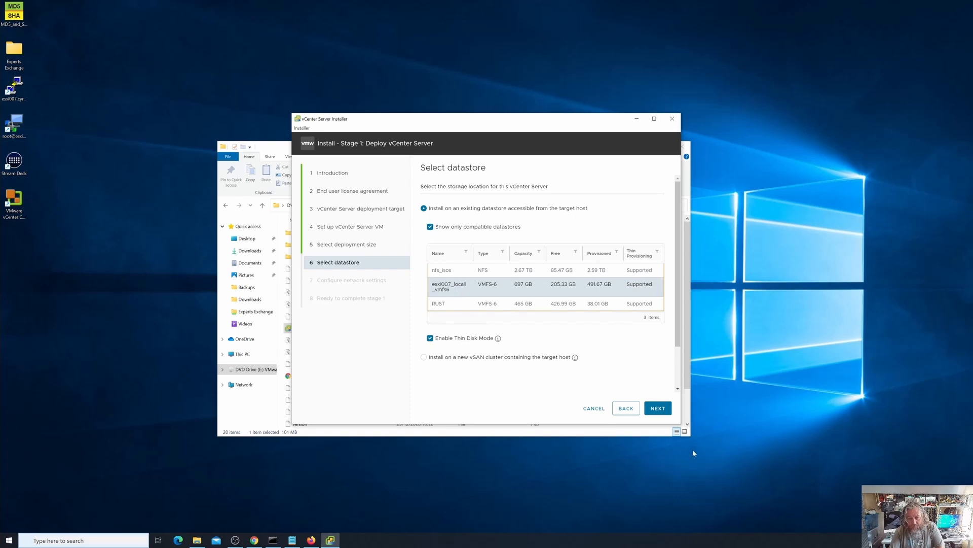
{"action": "left_click", "coordinate": [656, 411]}
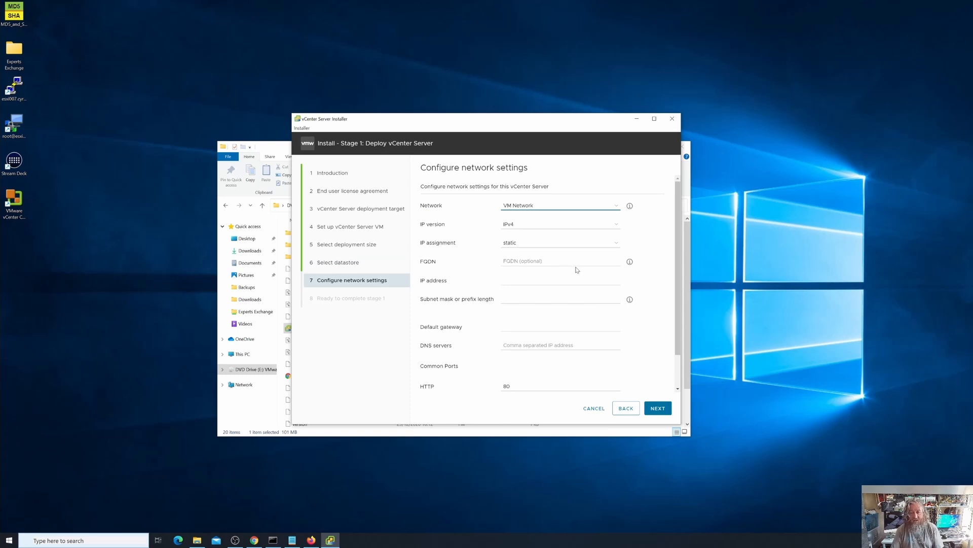
- Keep static IP assignment and copy the address 192.168.182.136 from the Notepad notes into the vCenter Server's IP address
{"action": "left_click", "coordinate": [542, 244]}
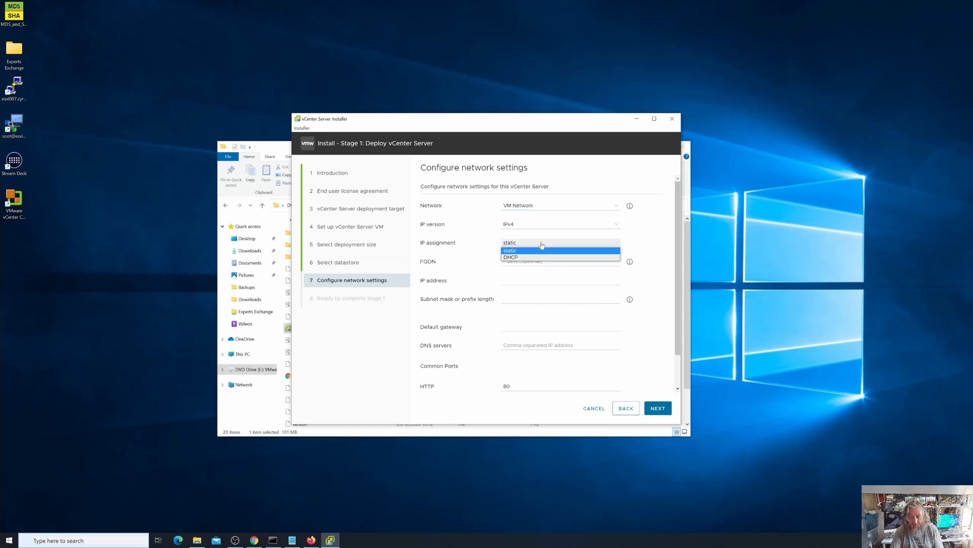
{"action": "left_click", "coordinate": [541, 248]}
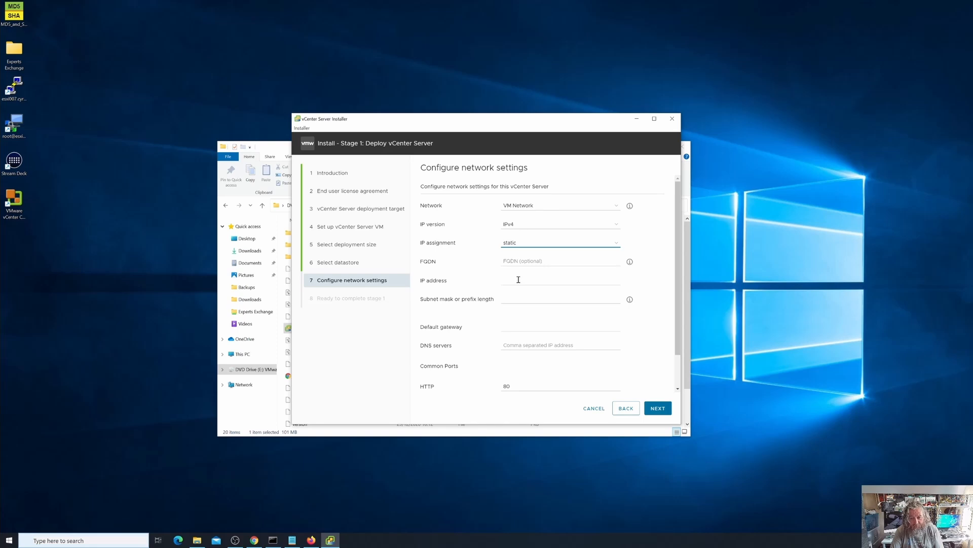
{"action": "left_click", "coordinate": [291, 540]}
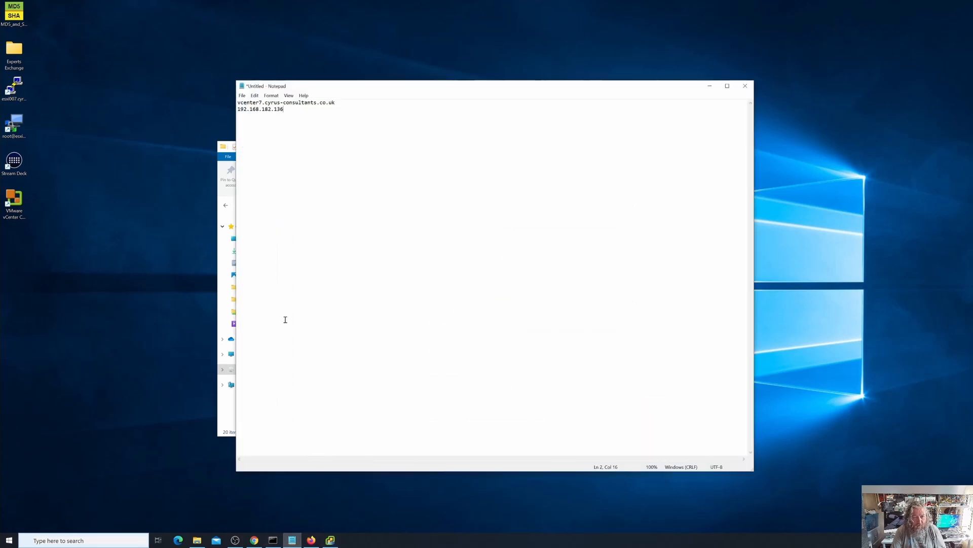
{"action": "left_click_drag", "start_coordinate": [294, 109], "coordinate": [238, 109]}
{"action": "key", "text": "ctrl+c"}
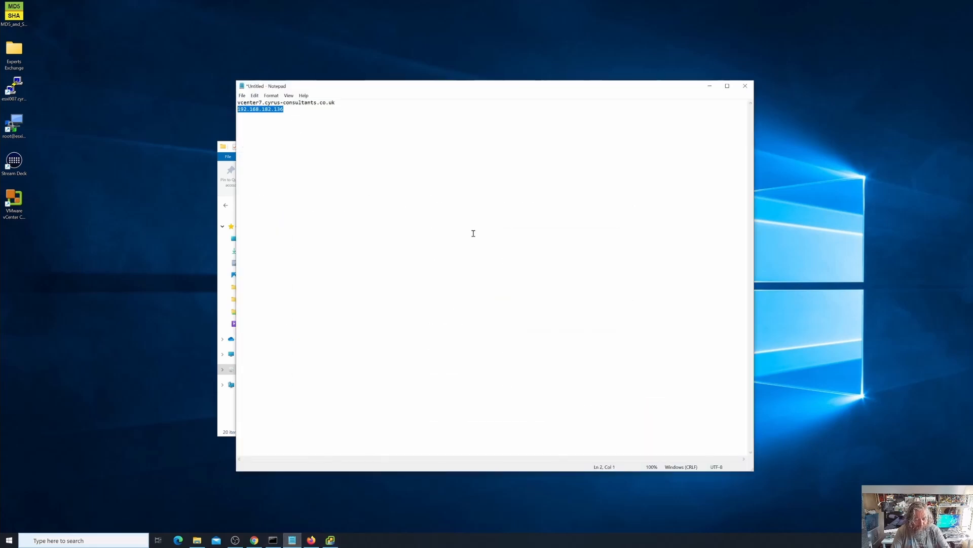
{"action": "left_click", "coordinate": [843, 220]}
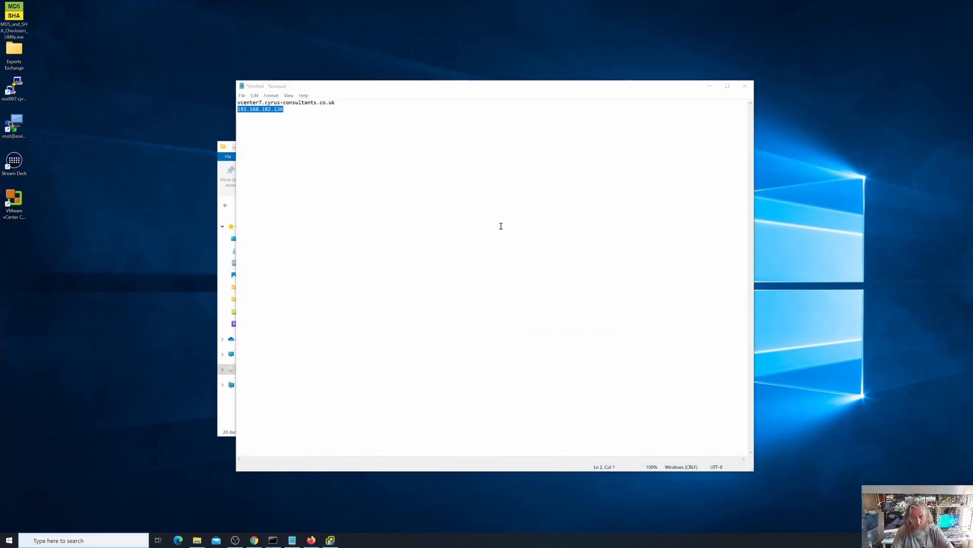
{"action": "left_click", "coordinate": [716, 85]}
{"action": "left_click", "coordinate": [524, 261]}
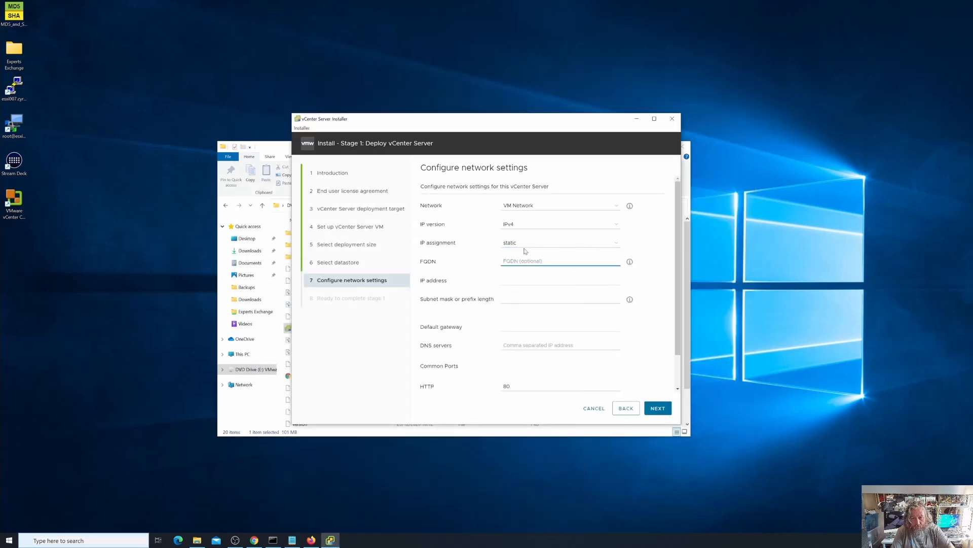
{"action": "left_click", "coordinate": [513, 280]}
{"action": "key", "text": "ctrl+v"}
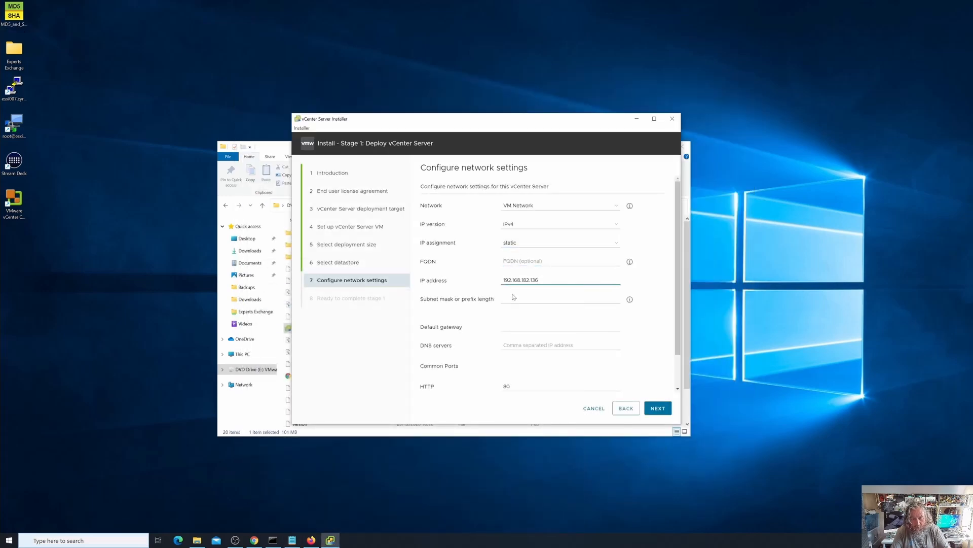
- Set the subnet mask to 255.255.255.0 and the default gateway to 192.168.182.1
{"action": "left_click", "coordinate": [513, 296]}
{"action": "type", "text": "255.255.255."}
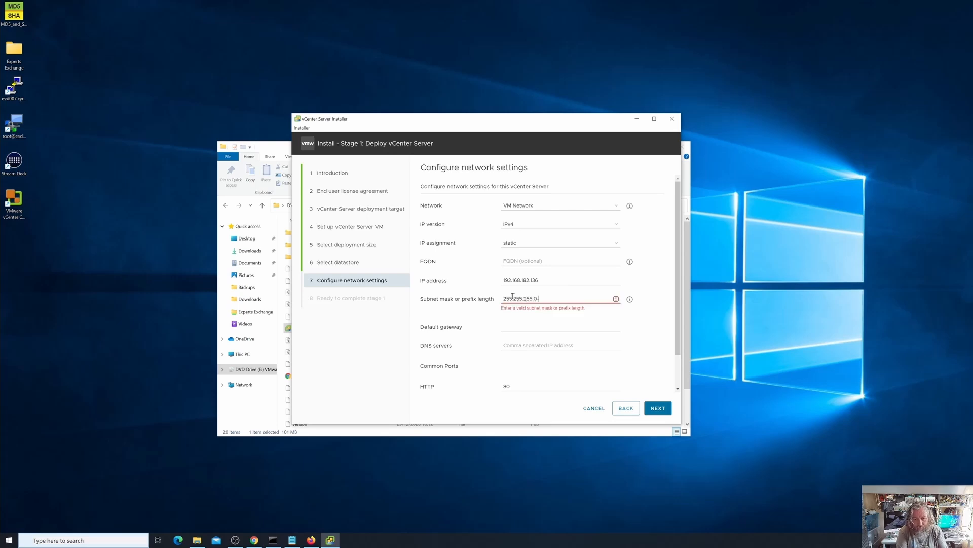
{"action": "type", "text": "0"}
{"action": "key", "text": "Tab"}
{"action": "type", "text": "1"}
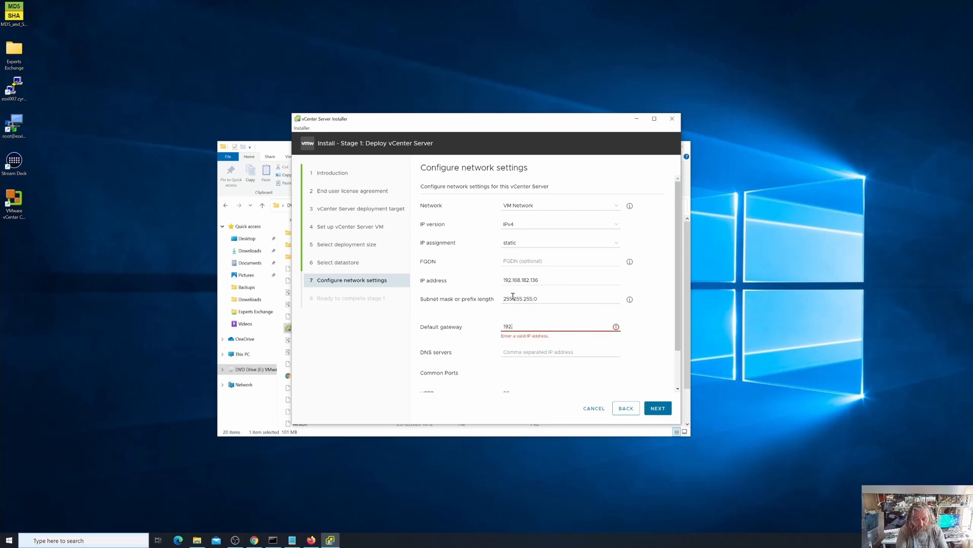
{"action": "type", "text": "92.168.1"}
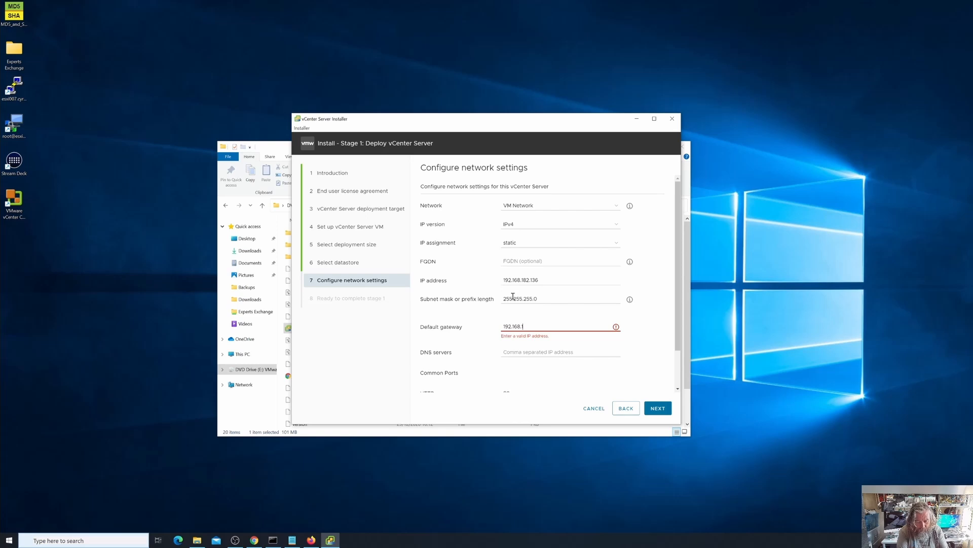
{"action": "type", "text": "82.1"}
- Set the vCenter Server's DNS server to 192.168.182.254
{"action": "key", "text": "Tab"}
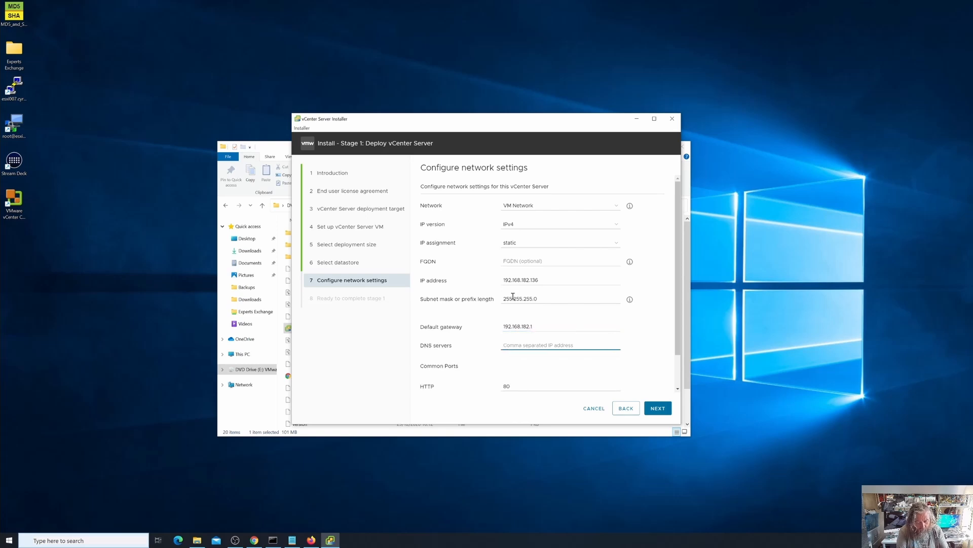
{"action": "type", "text": "192.168"}
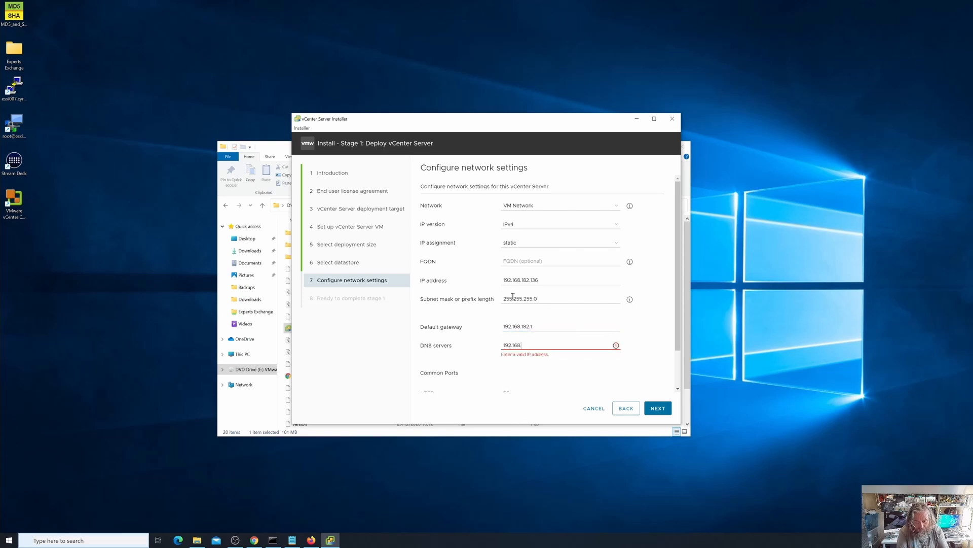
{"action": "type", "text": ".182.2"}
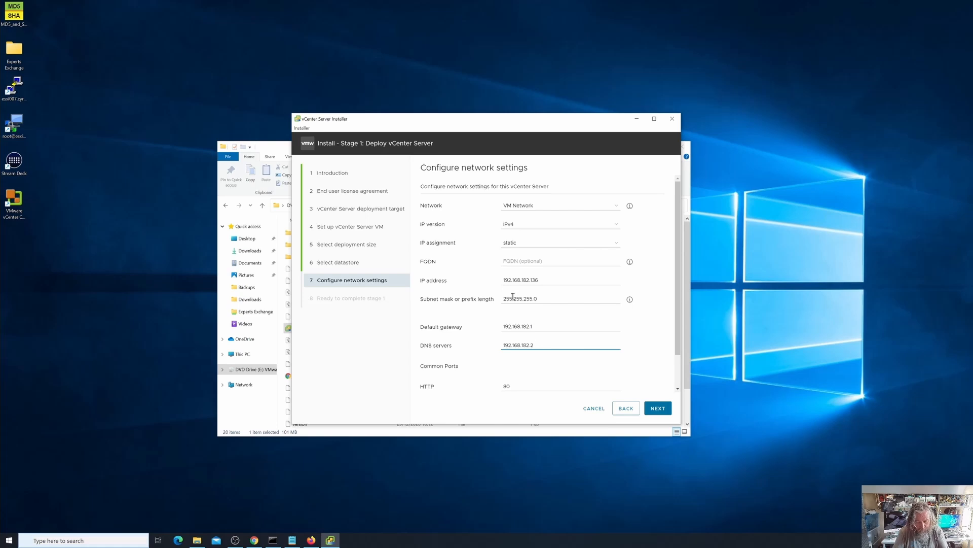
{"action": "type", "text": "54"}
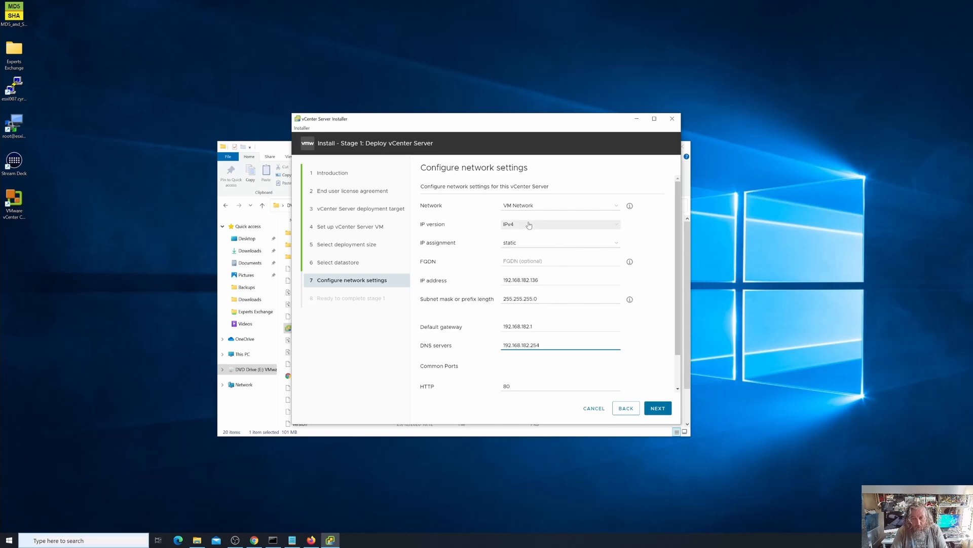
- Copy vcenter7.cyrus-consultants.co.uk from the Notepad notes into the vCenter Server's FQDN
{"action": "left_click", "coordinate": [531, 262]}
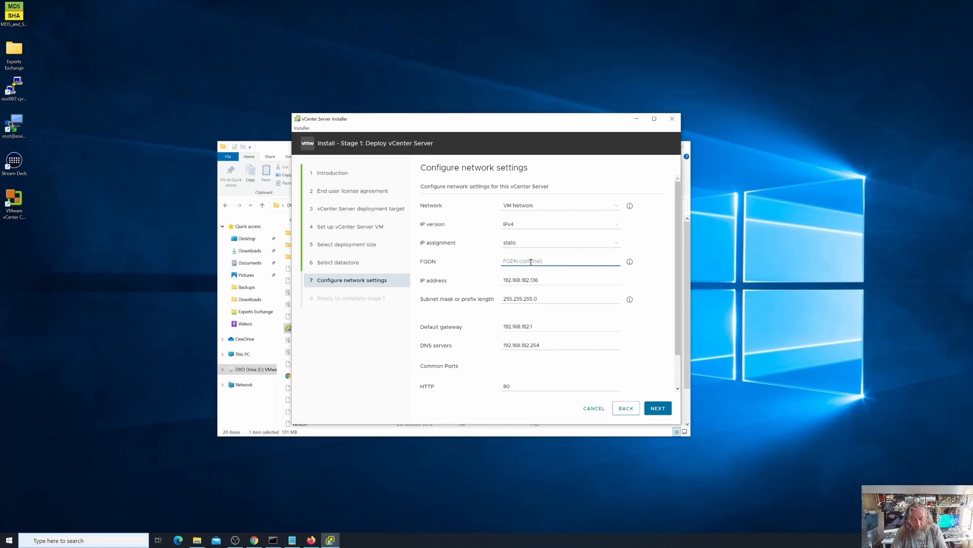
{"action": "left_click", "coordinate": [292, 539]}
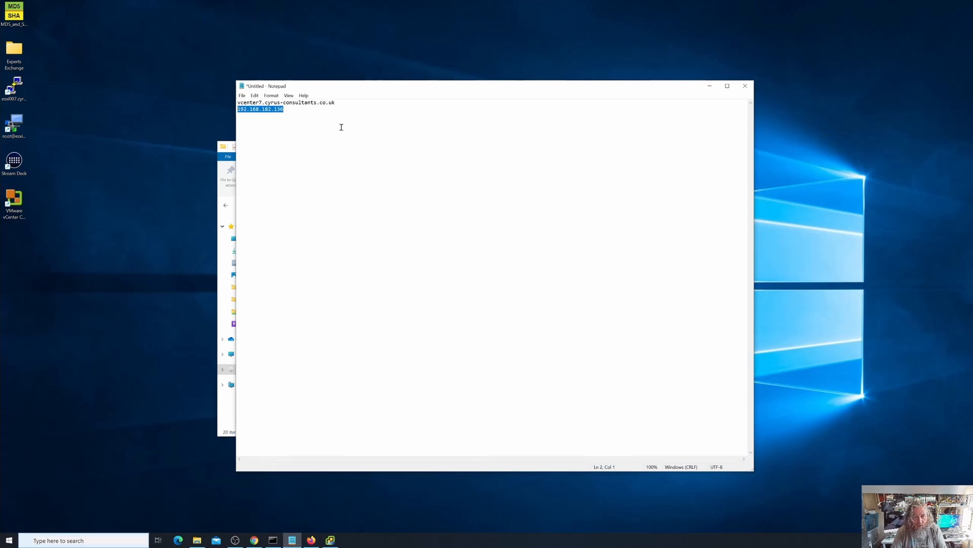
{"action": "left_click", "coordinate": [345, 104]}
{"action": "left_click_drag", "start_coordinate": [346, 104], "coordinate": [236, 103]}
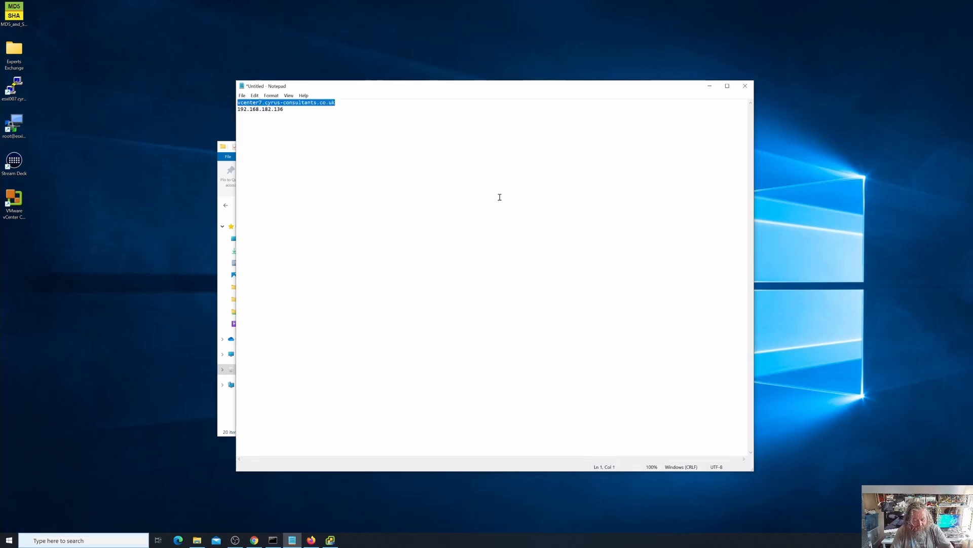
{"action": "key", "text": "ctrl+c"}
{"action": "left_click", "coordinate": [710, 86]}
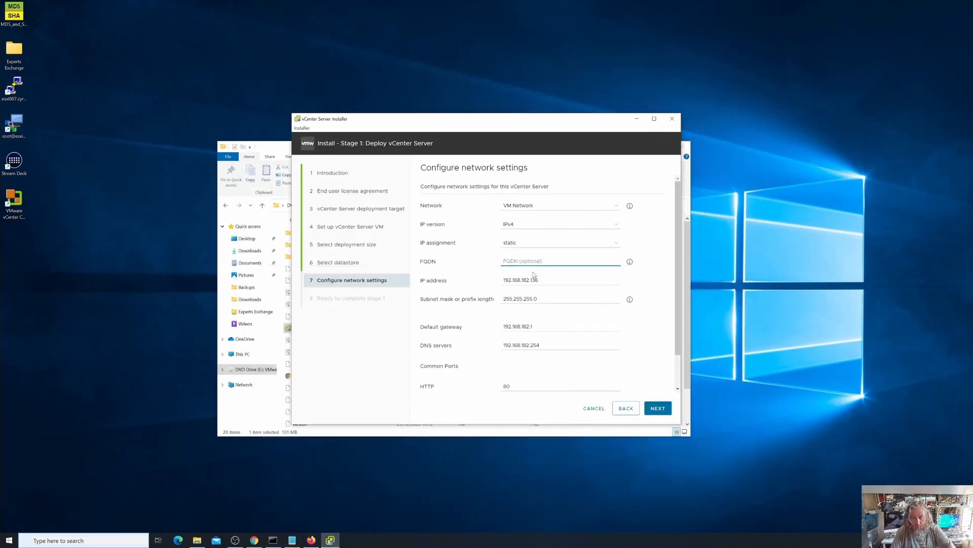
{"action": "key", "text": "ctrl+v"}
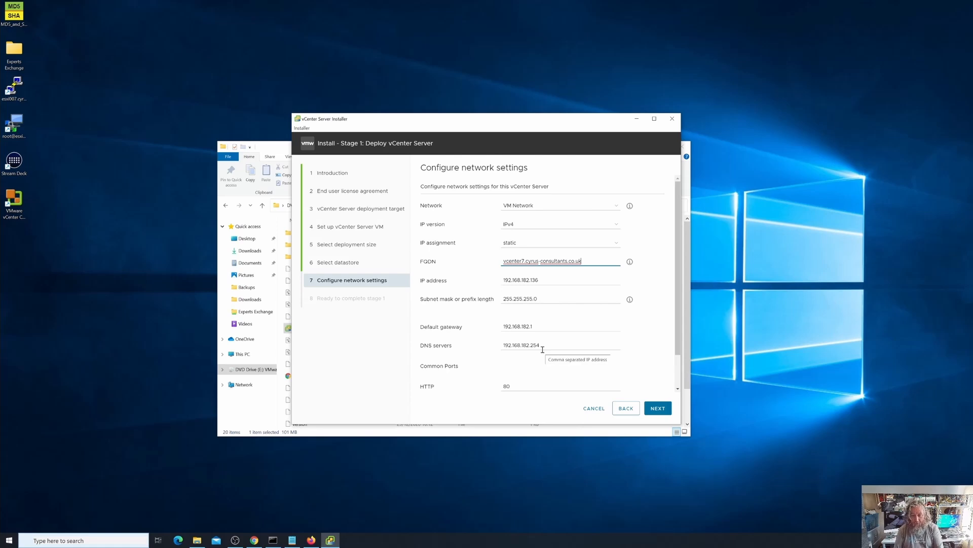
- Review the network settings, keep HTTP port 80 and HTTPS port 443, and proceed to the stage 1 summary
{"action": "scroll", "coordinate": [542, 349], "scroll_direction": "down", "scroll_amount": 2}
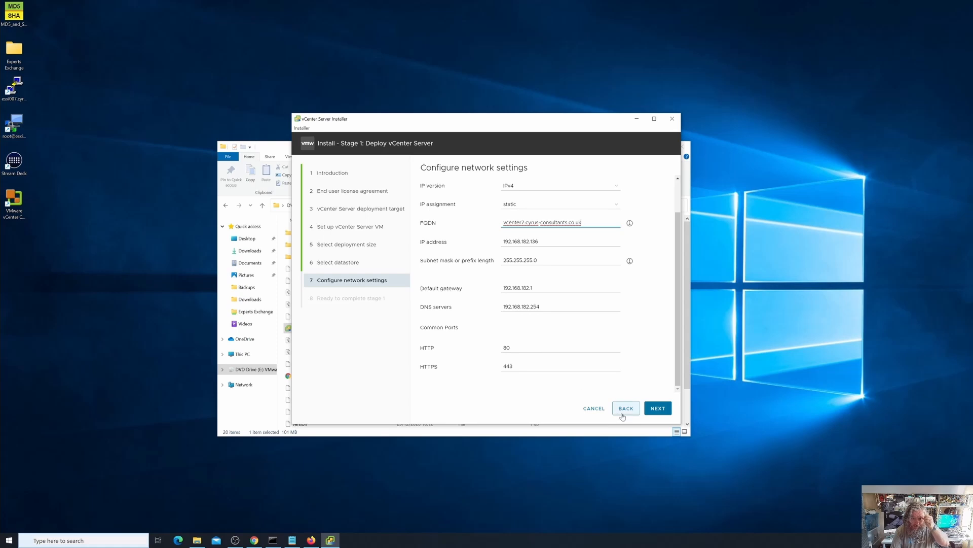
{"action": "scroll", "coordinate": [600, 382], "scroll_direction": "up", "scroll_amount": 2}
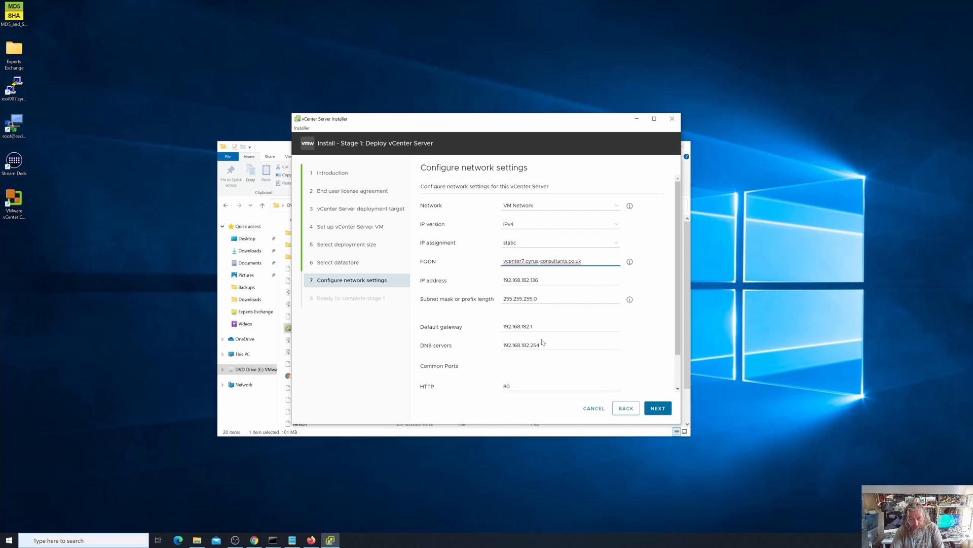
{"action": "scroll", "coordinate": [578, 340], "scroll_direction": "down", "scroll_amount": 2}
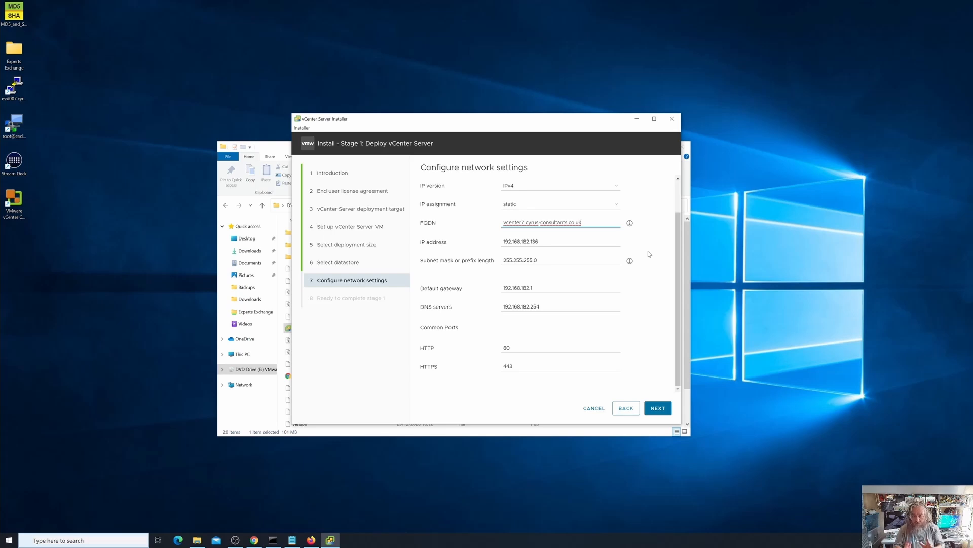
{"action": "scroll", "coordinate": [650, 253], "scroll_direction": "up", "scroll_amount": 2}
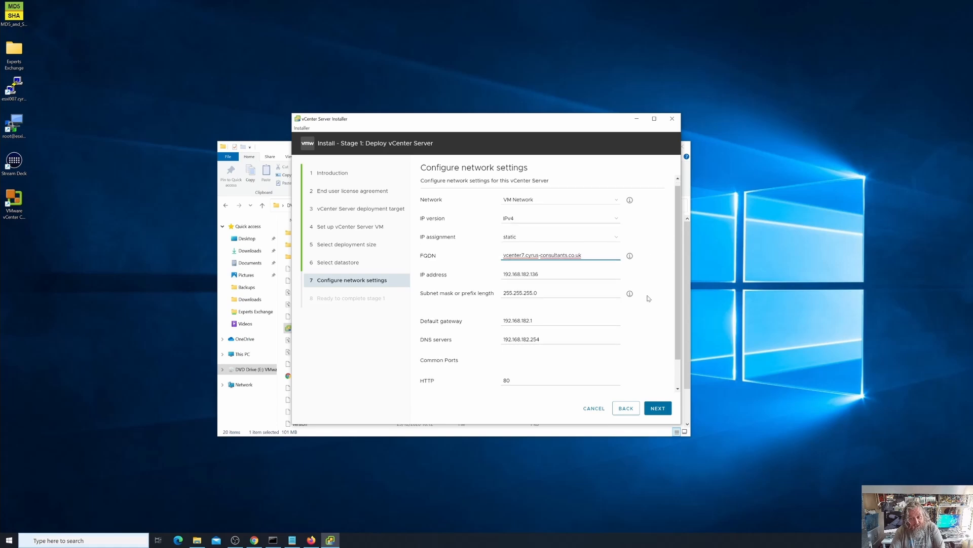
{"action": "scroll", "coordinate": [648, 299], "scroll_direction": "down", "scroll_amount": 2}
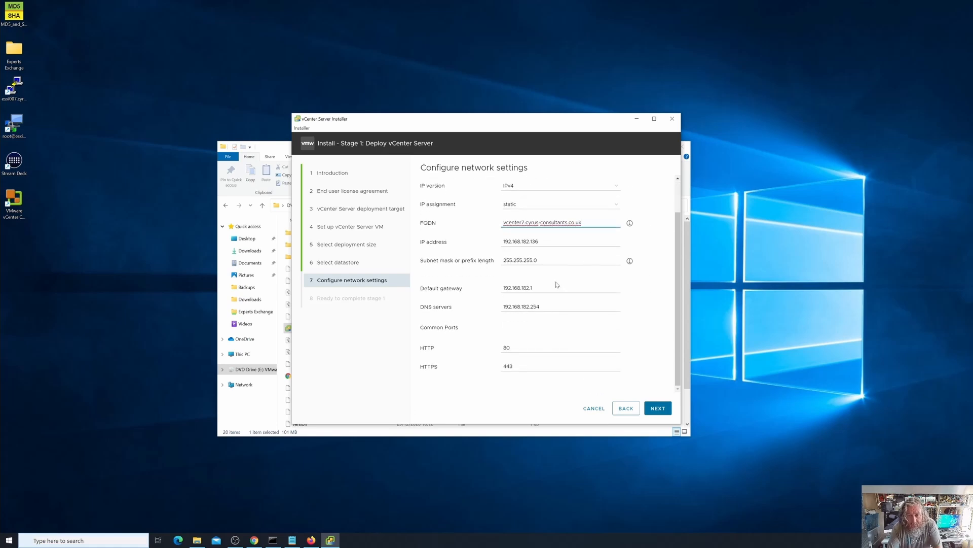
{"action": "left_click", "coordinate": [658, 409]}
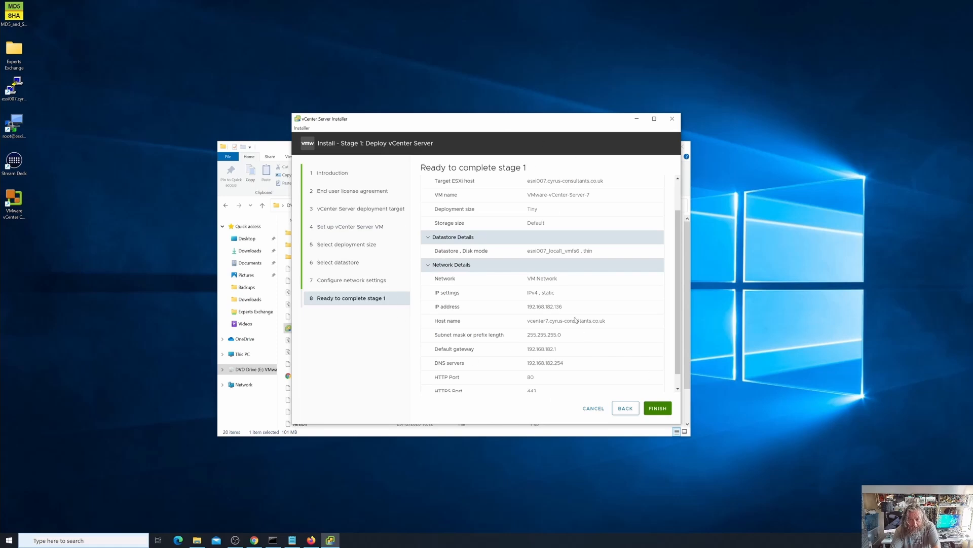
- Review the deployment, datastore and network details in the summary and start the stage 1 deployment
{"action": "scroll", "coordinate": [576, 320], "scroll_direction": "down", "scroll_amount": 1}
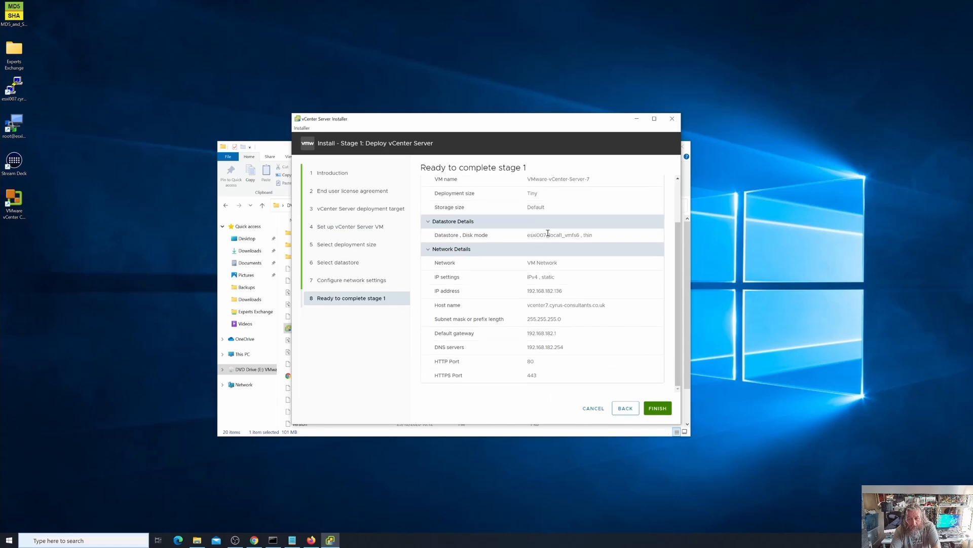
{"action": "scroll", "coordinate": [550, 223], "scroll_direction": "up", "scroll_amount": 2}
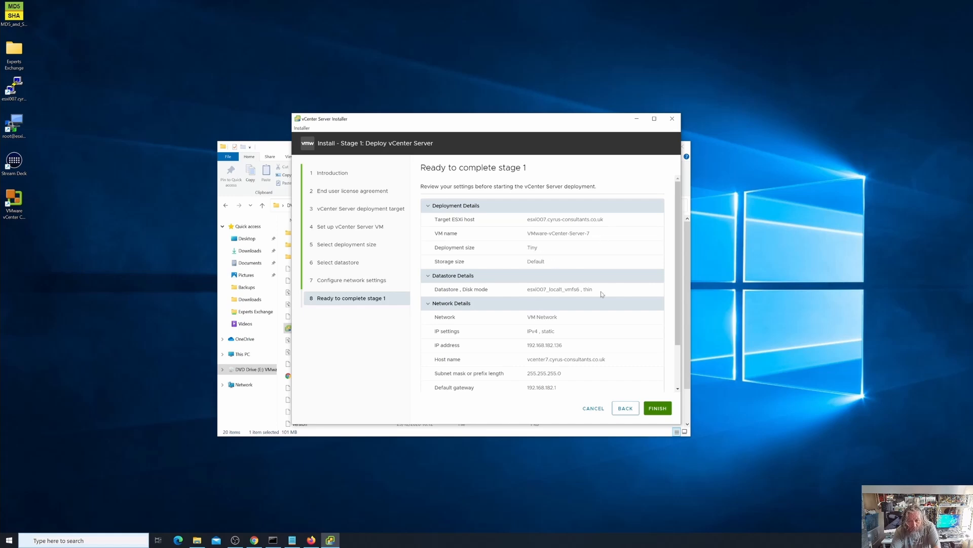
{"action": "scroll", "coordinate": [626, 380], "scroll_direction": "down", "scroll_amount": 1}
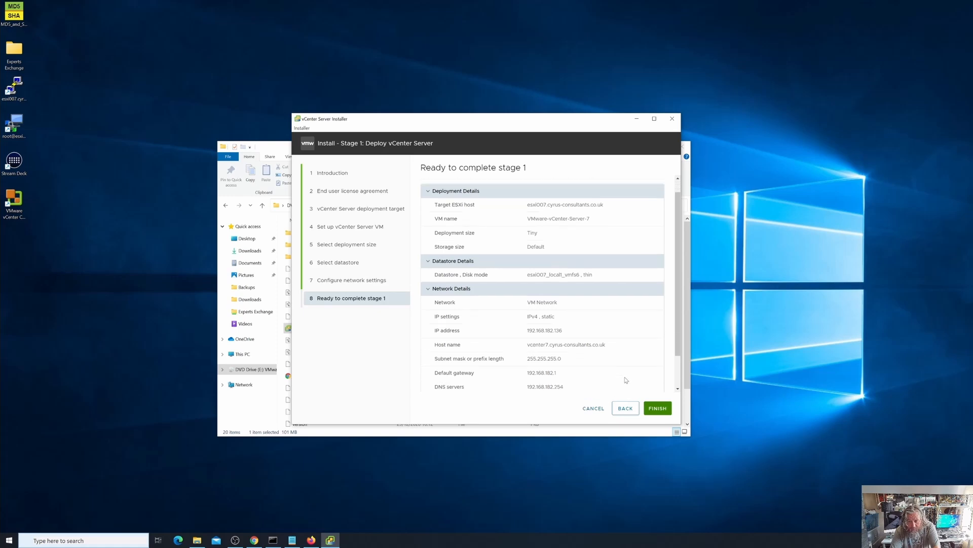
{"action": "left_click", "coordinate": [657, 408]}
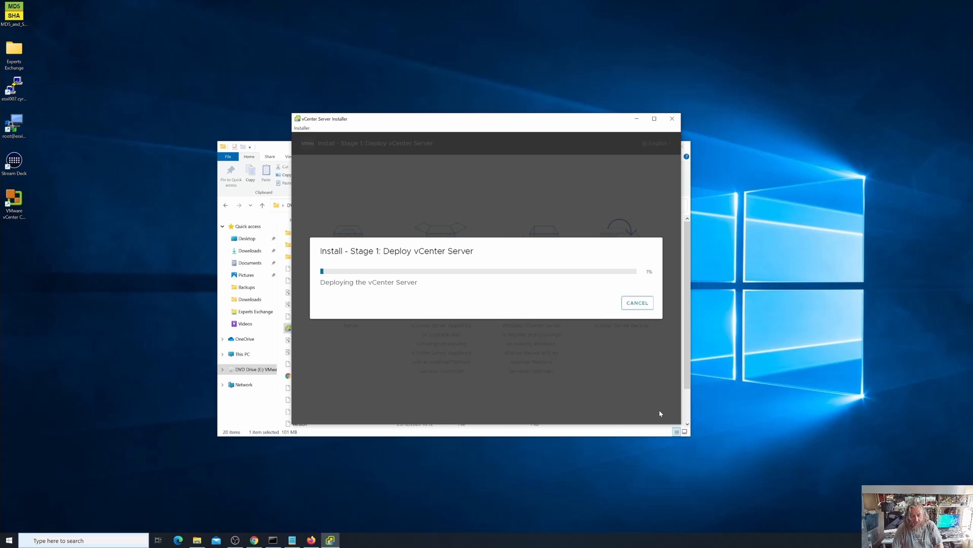
- Check the appliance deployment tasks in the esxi007 host client in Chrome, collapse the recent tasks, and return to the vCenter Server Installer
{"action": "left_click", "coordinate": [255, 541]}
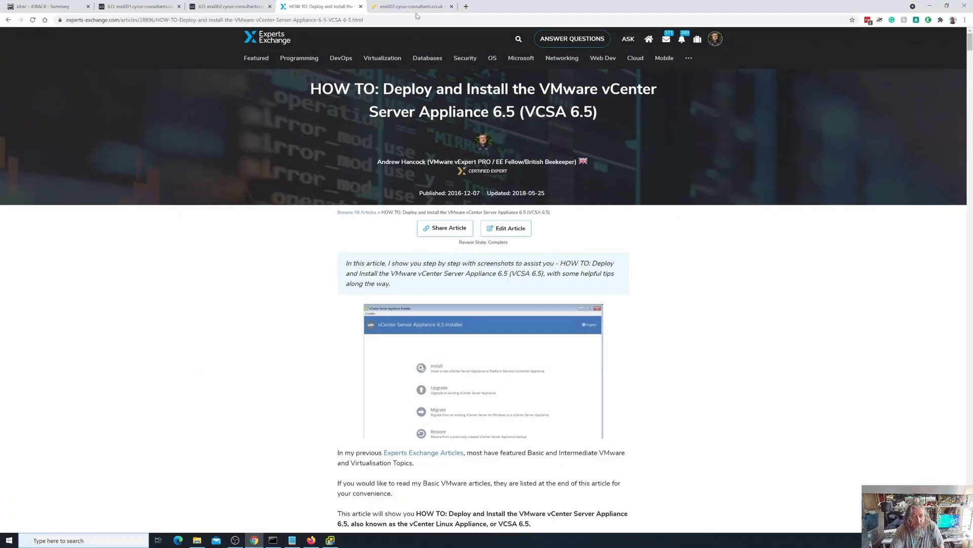
{"action": "left_click", "coordinate": [417, 11]}
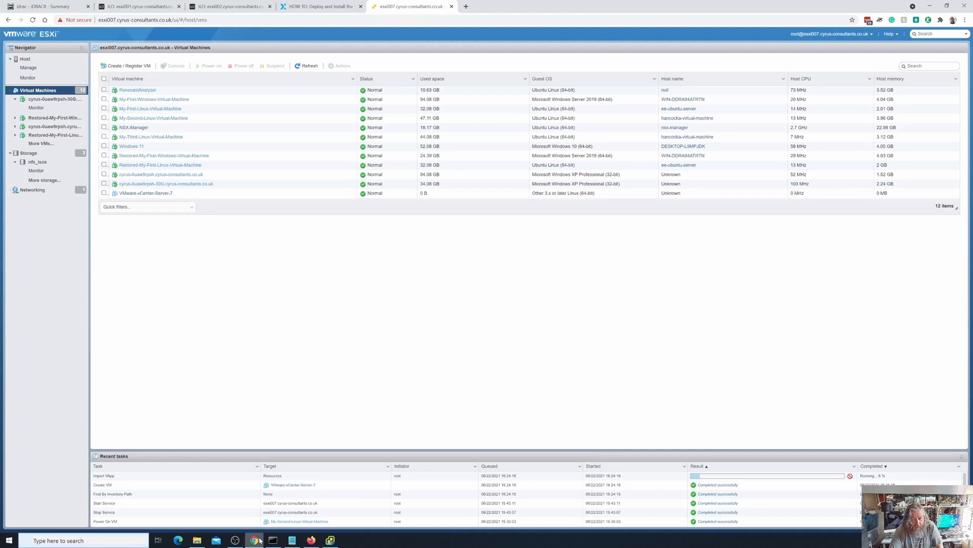
{"action": "left_click", "coordinate": [337, 542]}
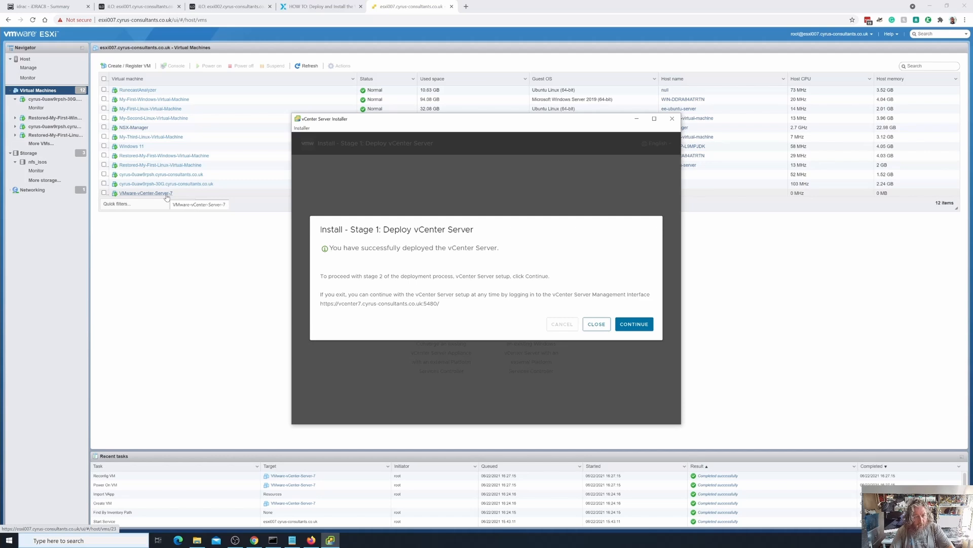
{"action": "left_click", "coordinate": [116, 463]}
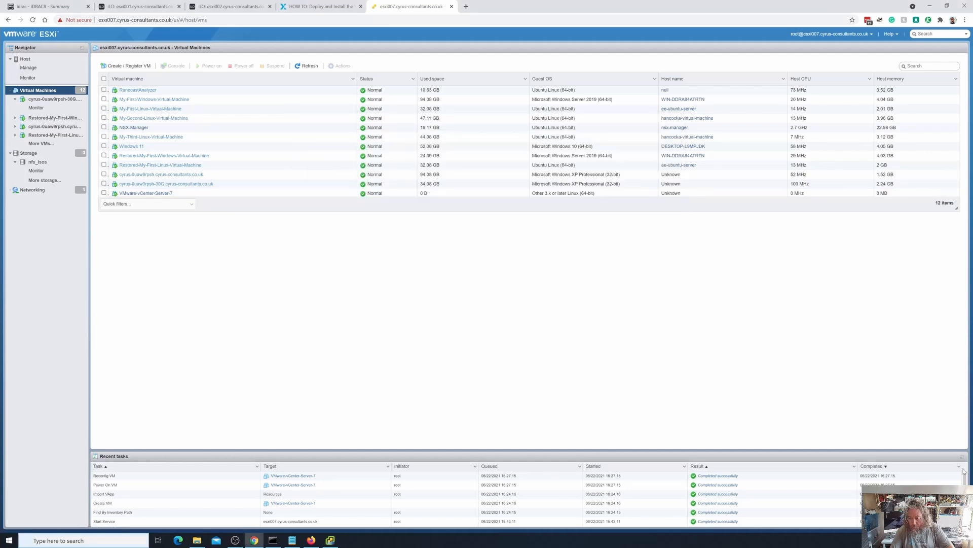
{"action": "left_click", "coordinate": [330, 540]}
{"action": "left_click", "coordinate": [961, 457]}
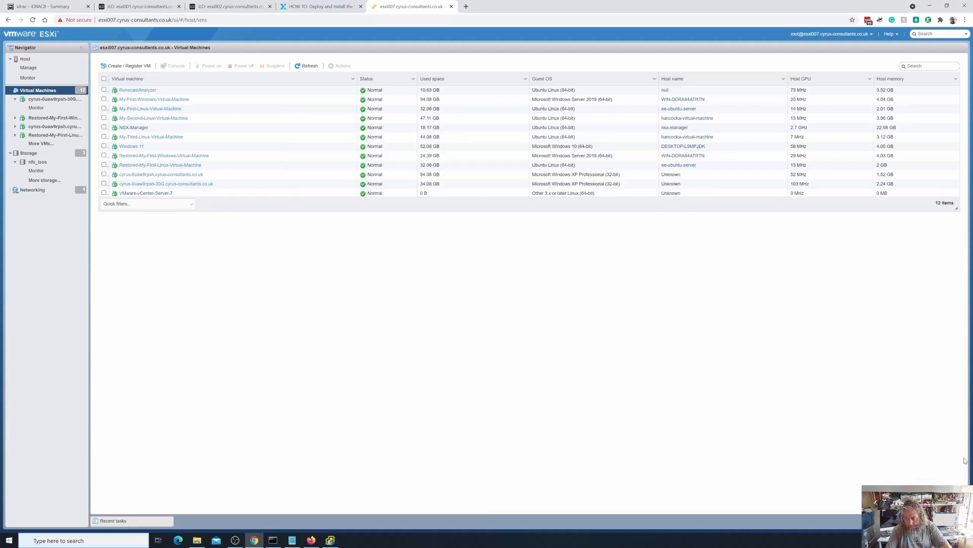
{"action": "left_click", "coordinate": [330, 539]}
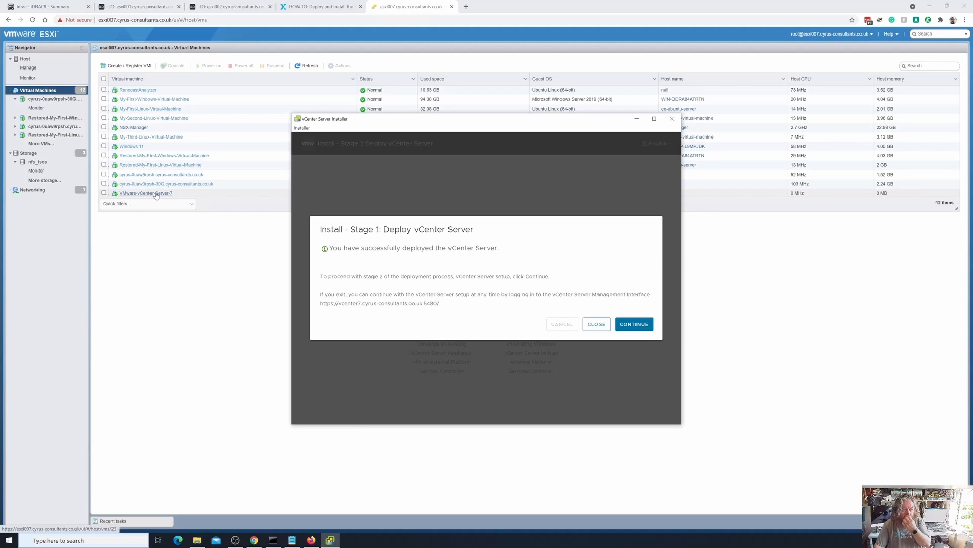
- Switch to the Command Prompt and rerun the earlier ping of vcenter7.cyrus-consultants.co.uk
{"action": "left_click", "coordinate": [274, 543]}
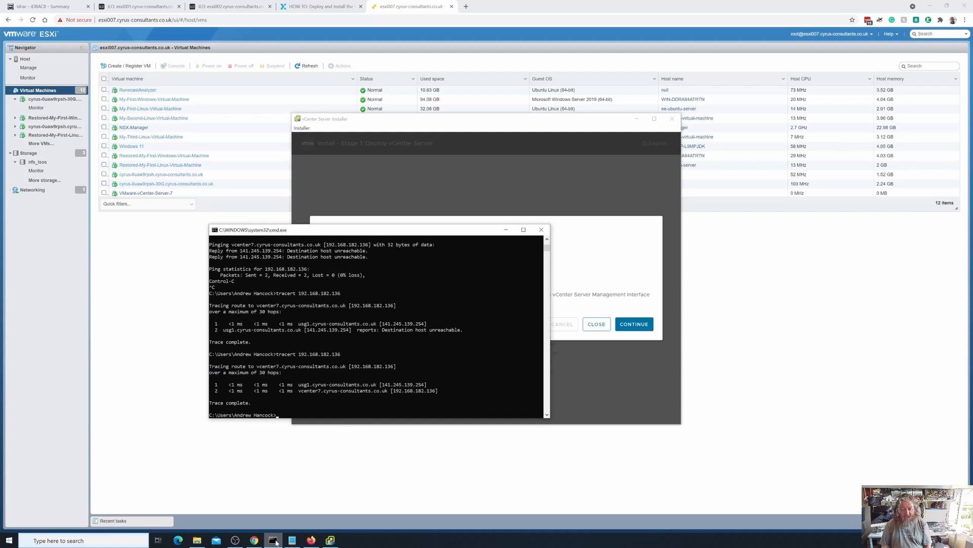
{"action": "key", "text": "Up"}
{"action": "key", "text": "Up"}
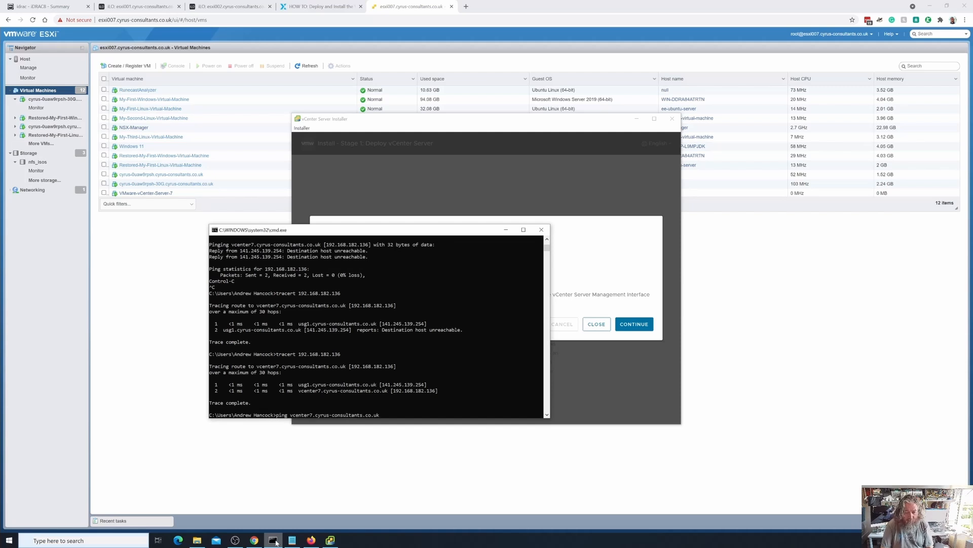
{"action": "key", "text": "Return"}
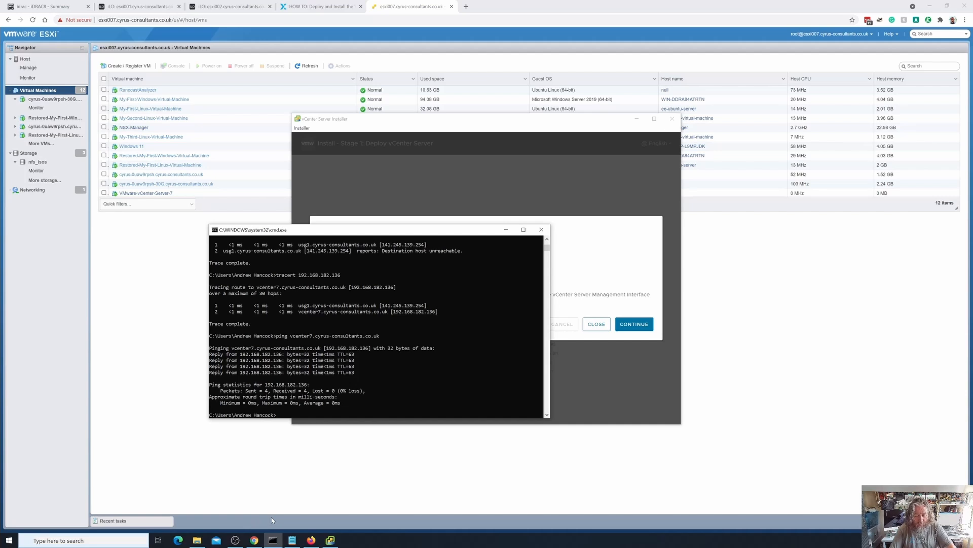
- Open an SSH console to the esxi007 host from the host client in Chrome and log in with the root password
{"action": "left_click", "coordinate": [254, 539]}
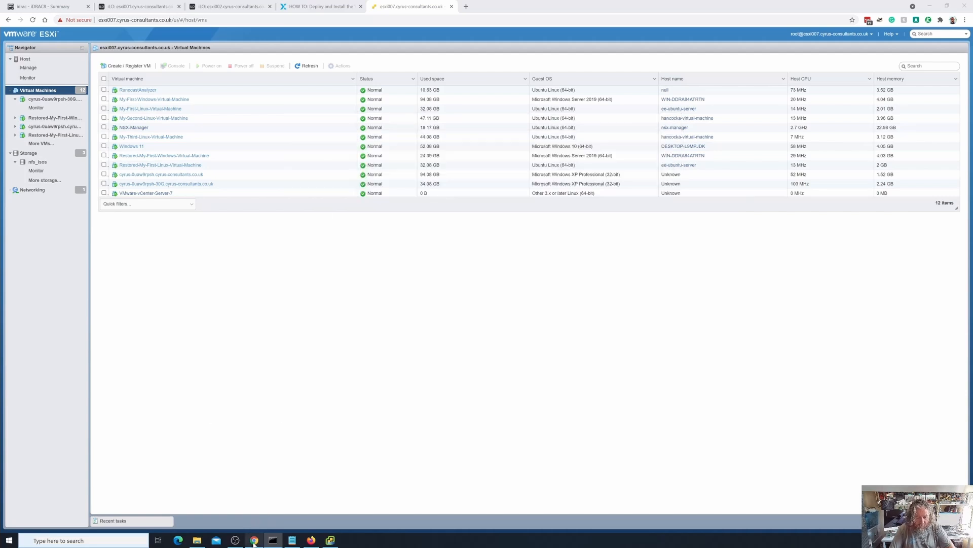
{"action": "right_click", "coordinate": [46, 62]}
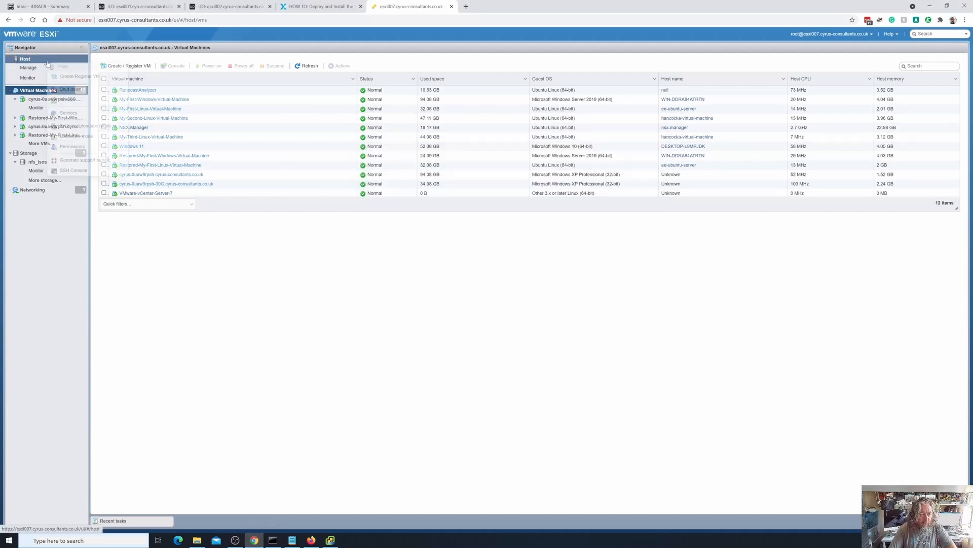
{"action": "left_click", "coordinate": [90, 170]}
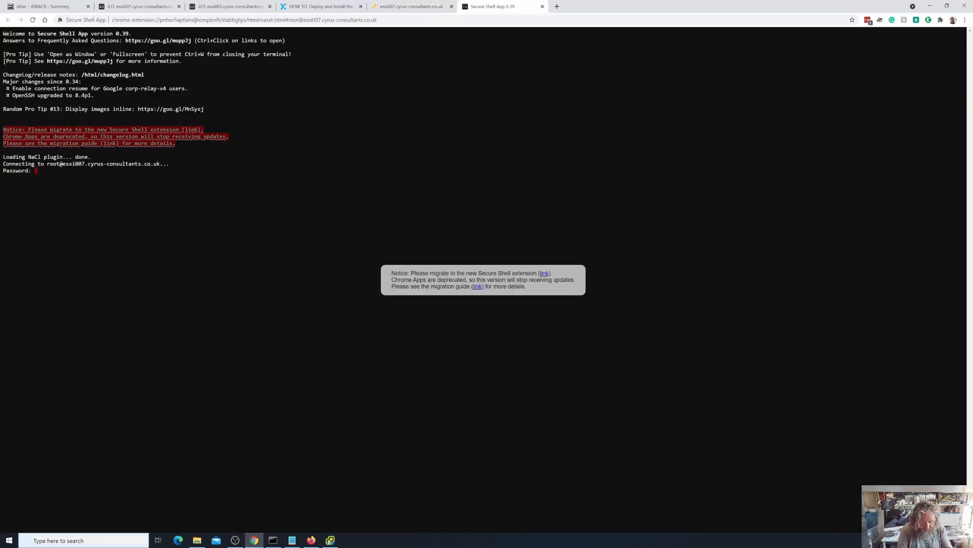
{"action": "key", "text": "Return"}
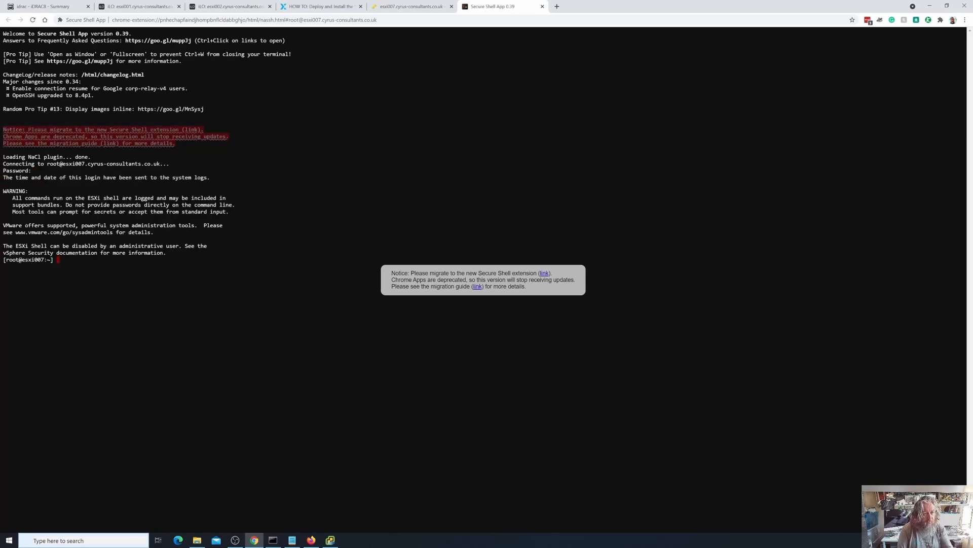
- Ping vcenter7.cyrus-consultants.co.uk from the esxi007 SSH session, then exit and close the session
{"action": "type", "text": "ping"}
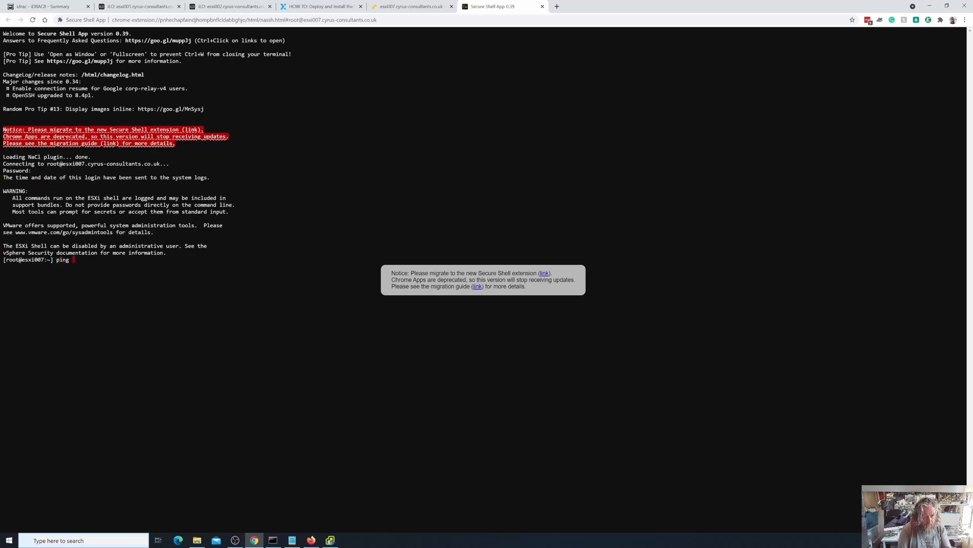
{"action": "type", "text": " vcenter7."}
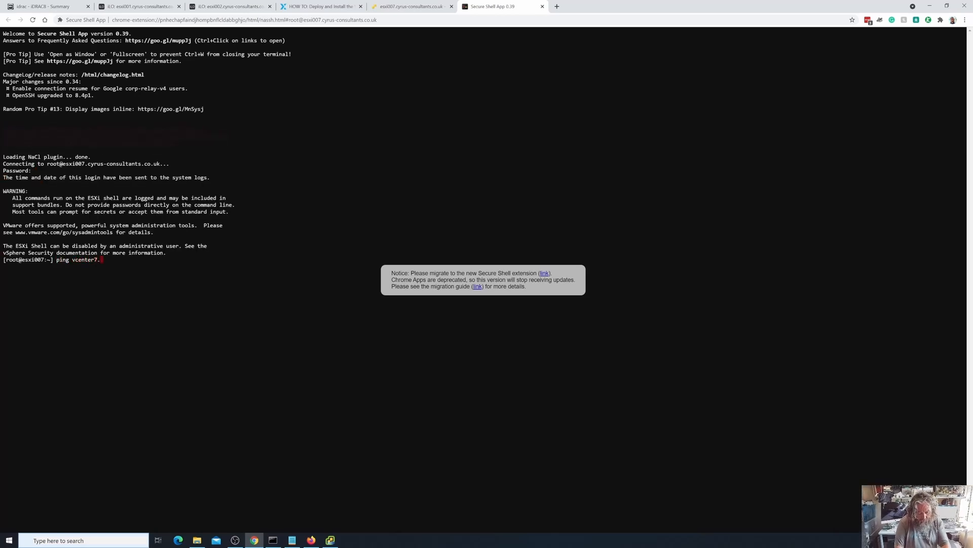
{"action": "type", "text": "cyrus-consu"}
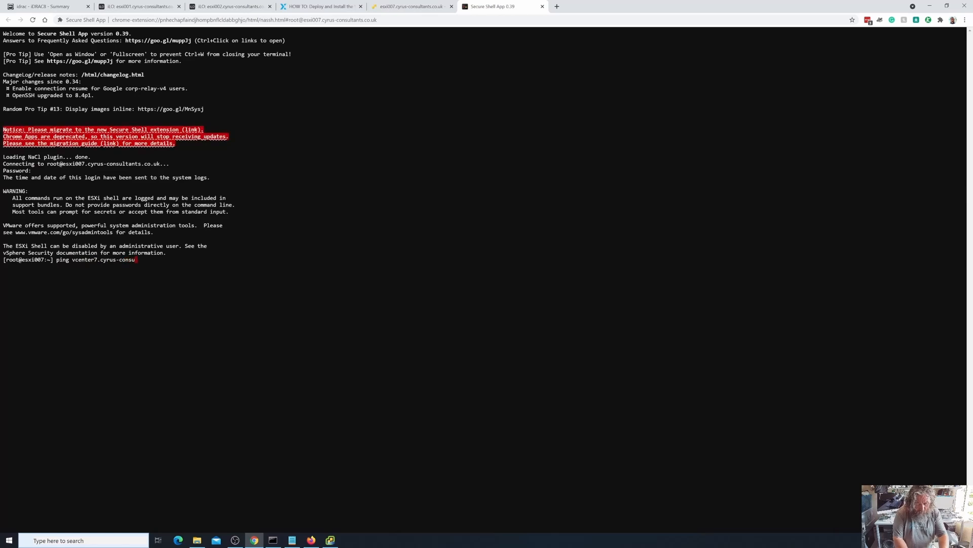
{"action": "type", "text": "l;tants.co.uk"}
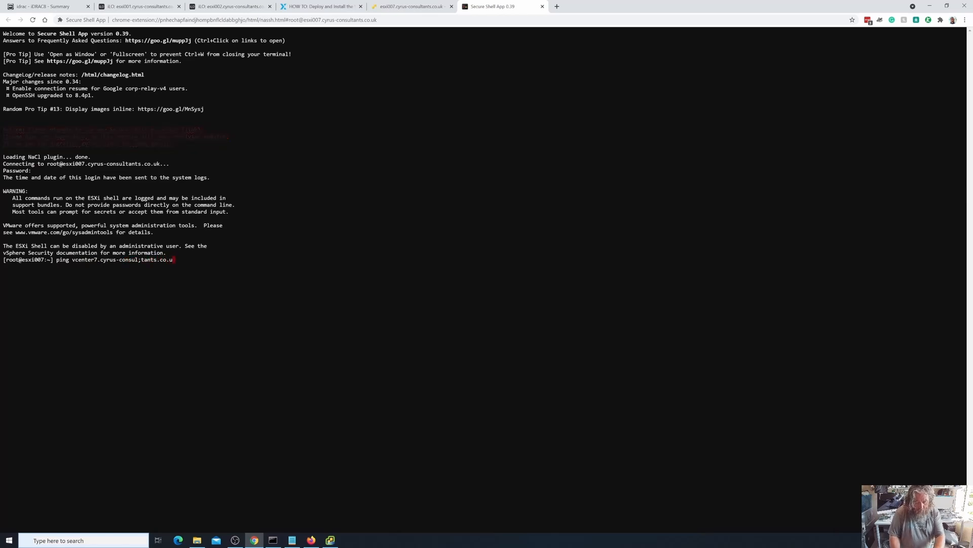
{"action": "key", "text": "Left"}
{"action": "key", "text": "Left"}
{"action": "key", "text": "Left"}
{"action": "key", "text": "Left"}
{"action": "key", "text": "Left"}
{"action": "key", "text": "Left"}
{"action": "key", "text": "Left"}
{"action": "key", "text": "Left"}
{"action": "key", "text": "Left"}
{"action": "key", "text": "Left"}
{"action": "key", "text": "Left"}
{"action": "key", "text": "BackSpace"}
{"action": "key", "text": "Return"}
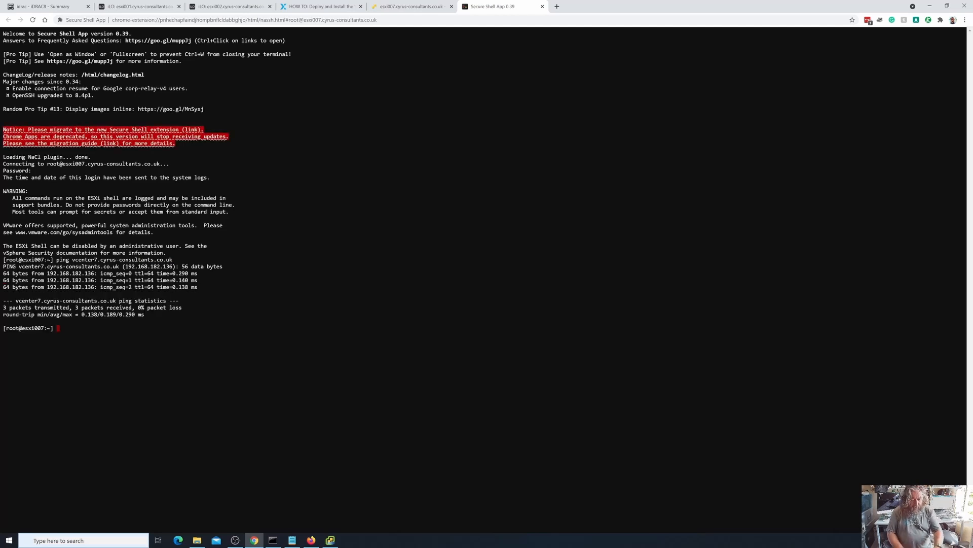
{"action": "type", "text": "exit"}
{"action": "key", "text": "Return"}
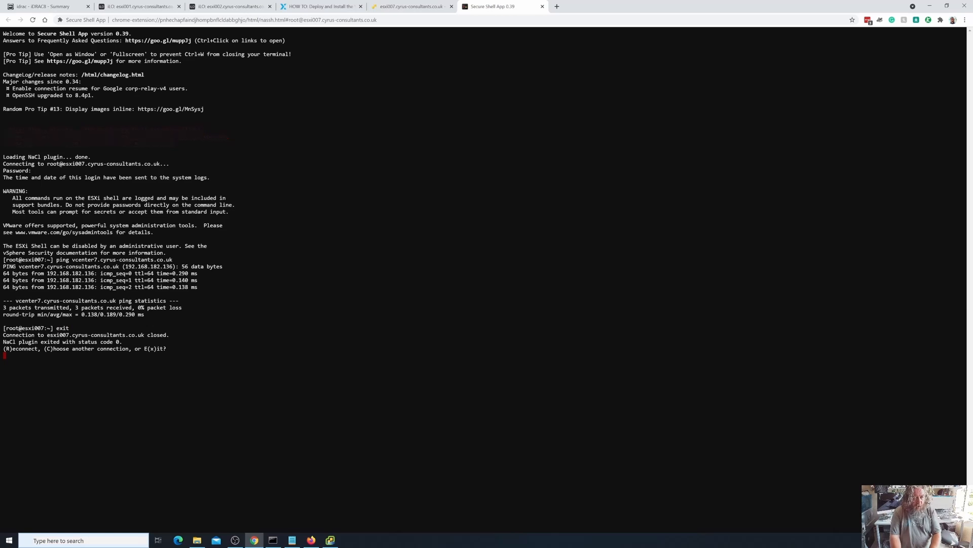
{"action": "key", "text": "x"}
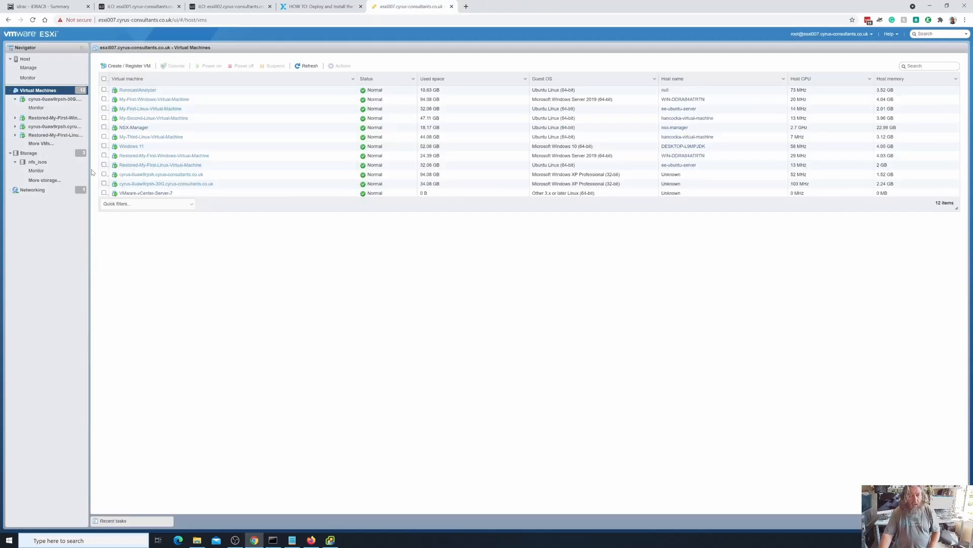
- Switch to the vCenter Server Installer, continue to stage 2 and advance past the introduction to the server configuration
{"action": "left_click", "coordinate": [330, 540]}
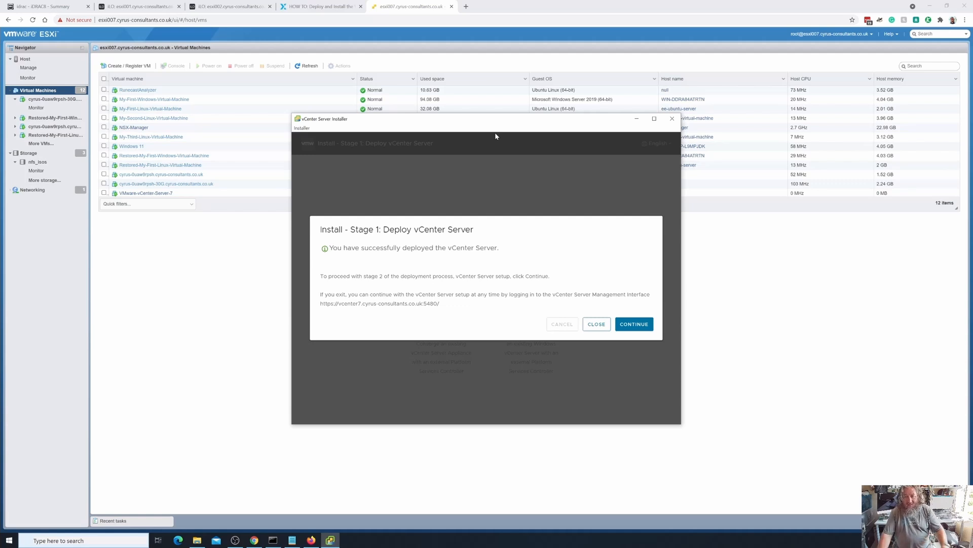
{"action": "left_click", "coordinate": [643, 325]}
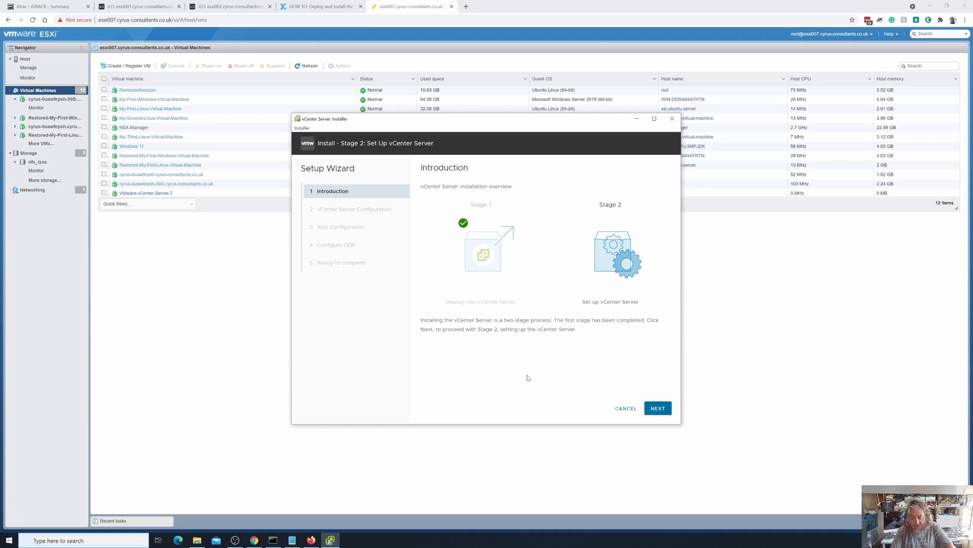
{"action": "left_click", "coordinate": [655, 412]}
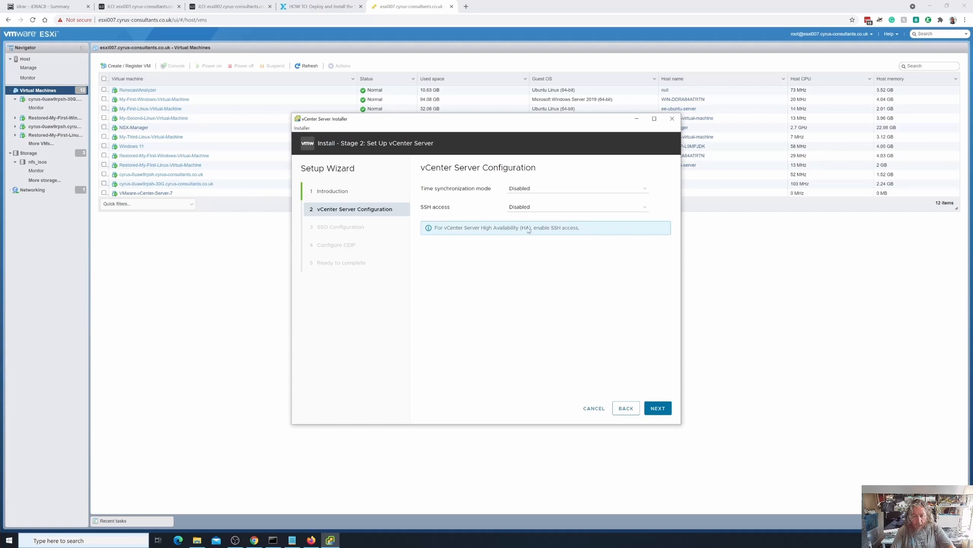
{"action": "left_click", "coordinate": [535, 211]}
{"action": "left_click", "coordinate": [534, 215]}
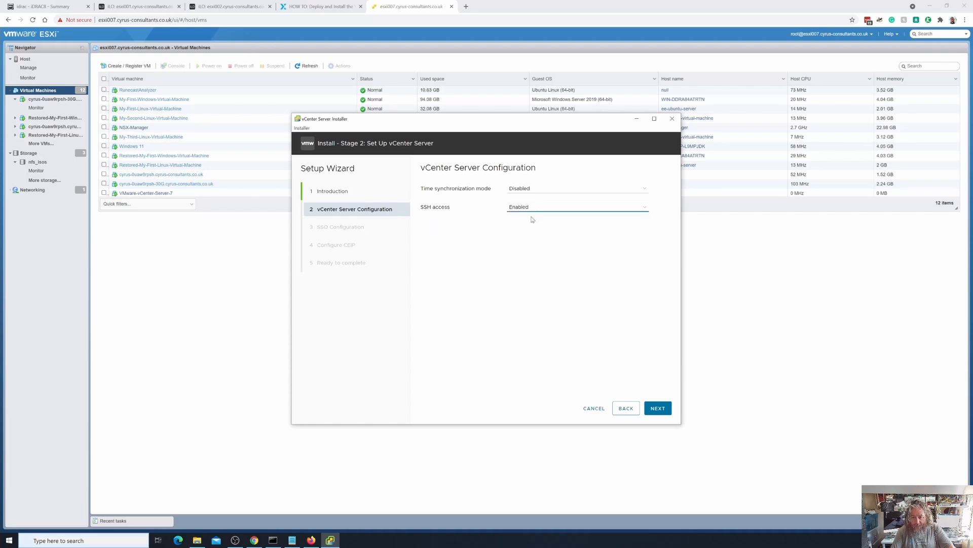
{"action": "left_click", "coordinate": [532, 217]}
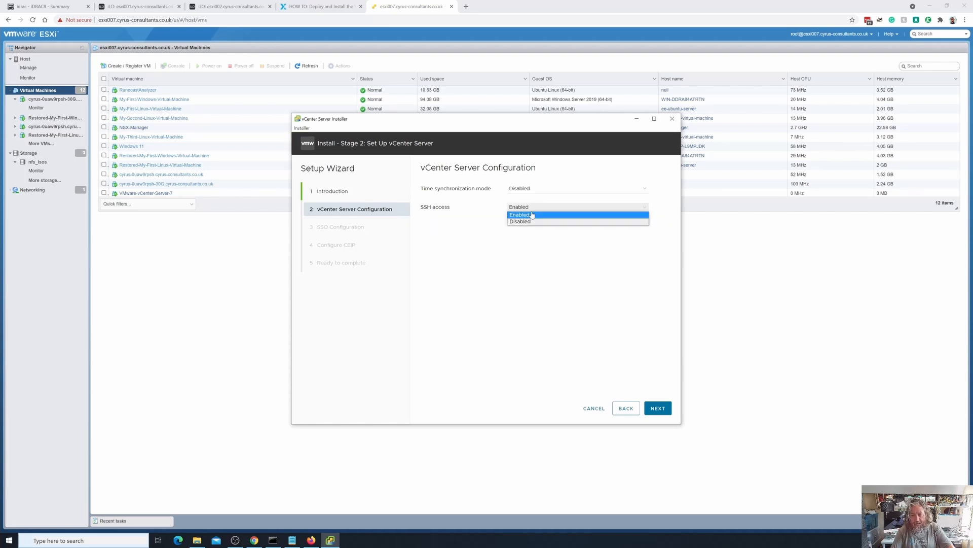
{"action": "left_click", "coordinate": [530, 222]}
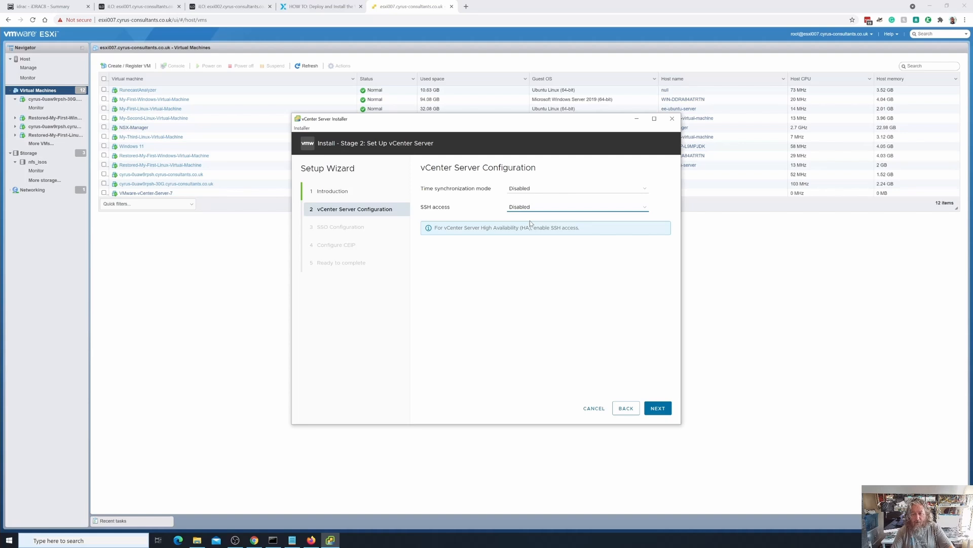
- Set time synchronization to use the NTP servers 141.245.137.52,141.245.137.54 and proceed to the SSO configuration
{"action": "left_click", "coordinate": [536, 189]}
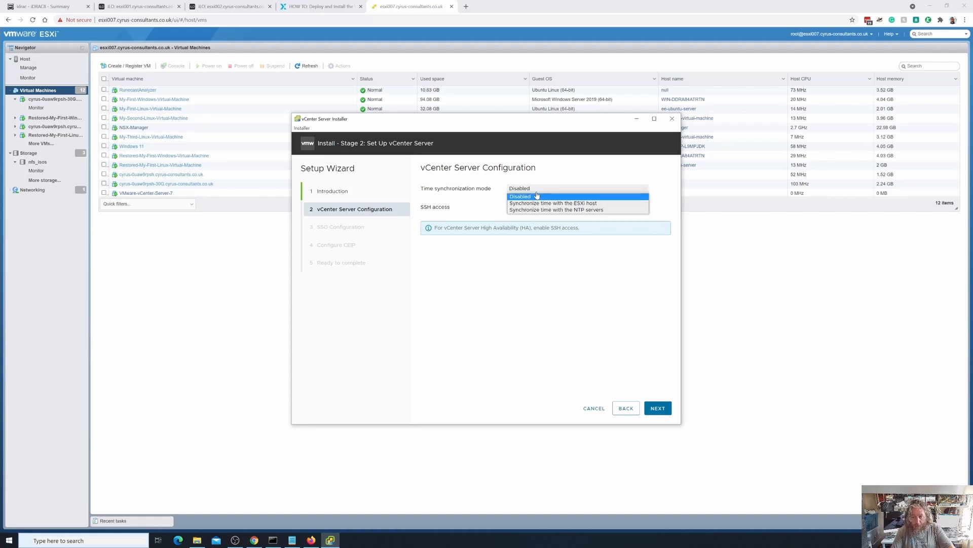
{"action": "left_click", "coordinate": [542, 210]}
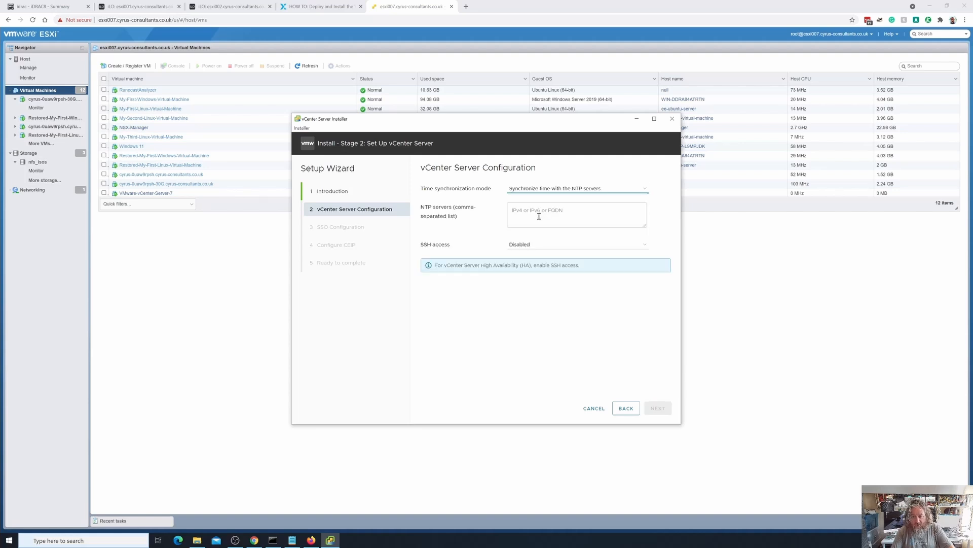
{"action": "left_click", "coordinate": [539, 217]}
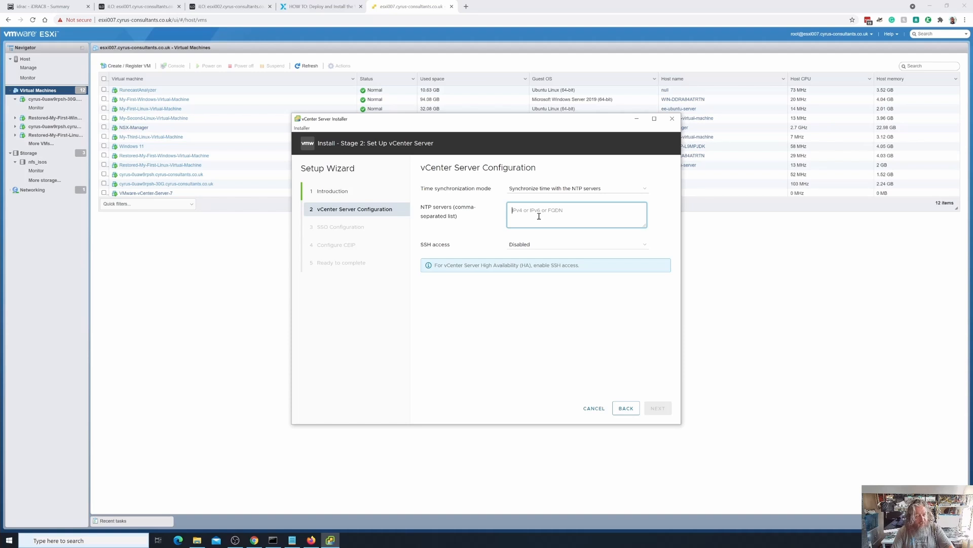
{"action": "type", "text": "141.2"}
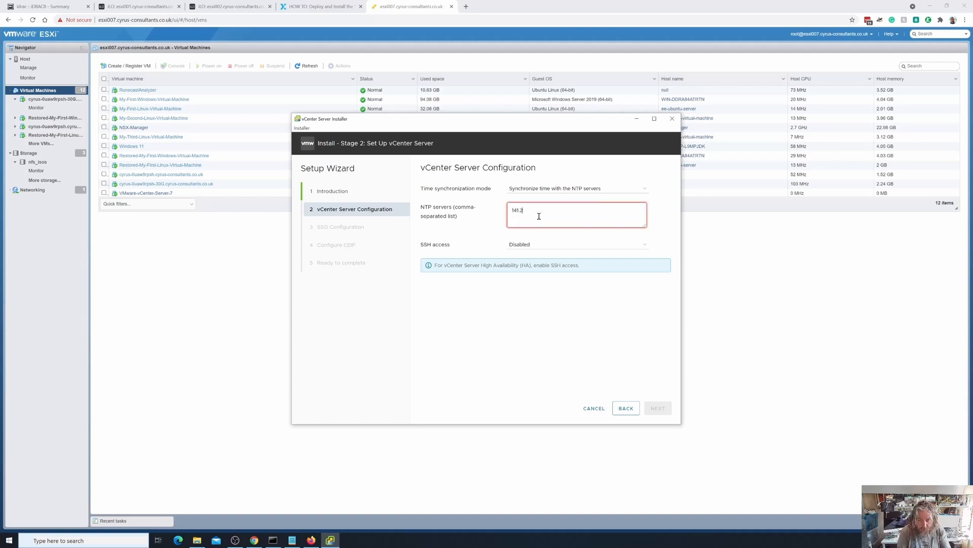
{"action": "type", "text": "45.13"}
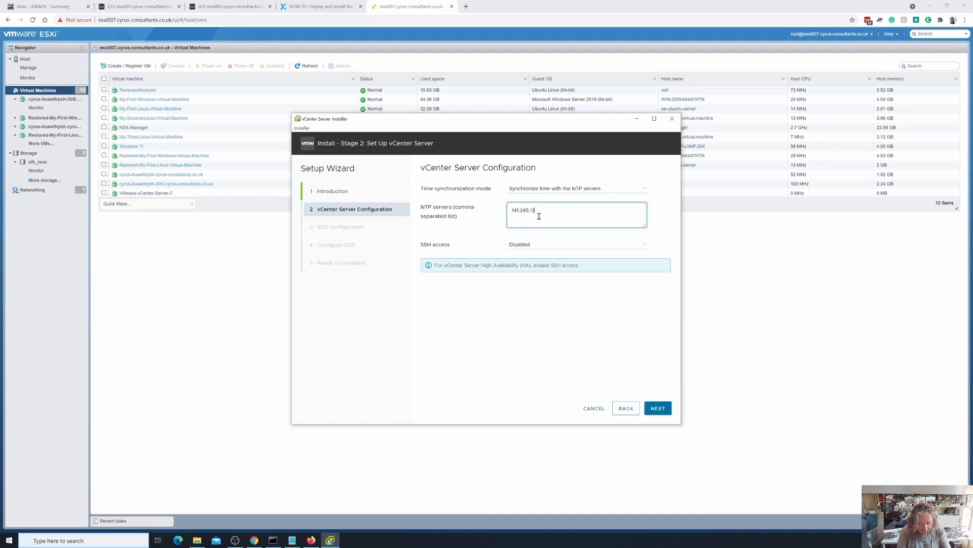
{"action": "type", "text": "7."}
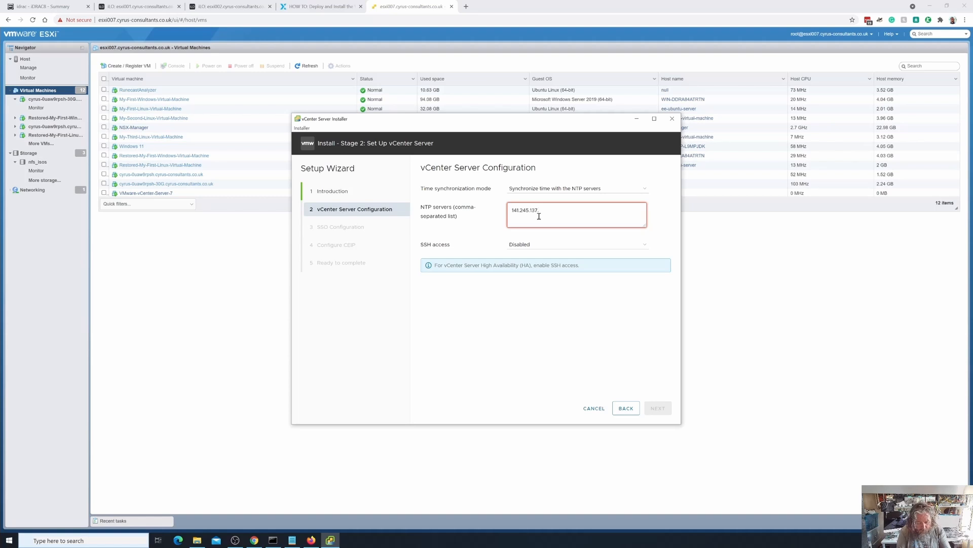
{"action": "type", "text": "52,141"}
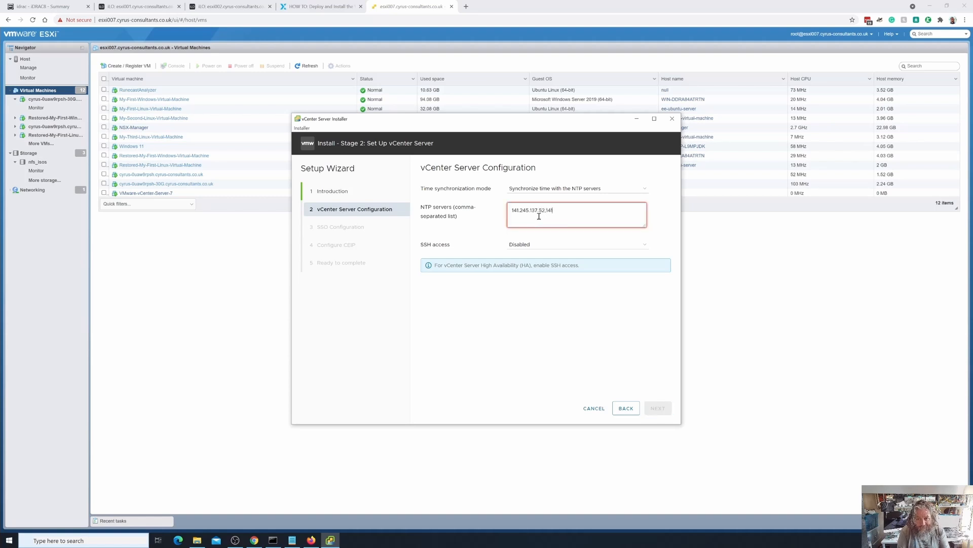
{"action": "type", "text": ".245."}
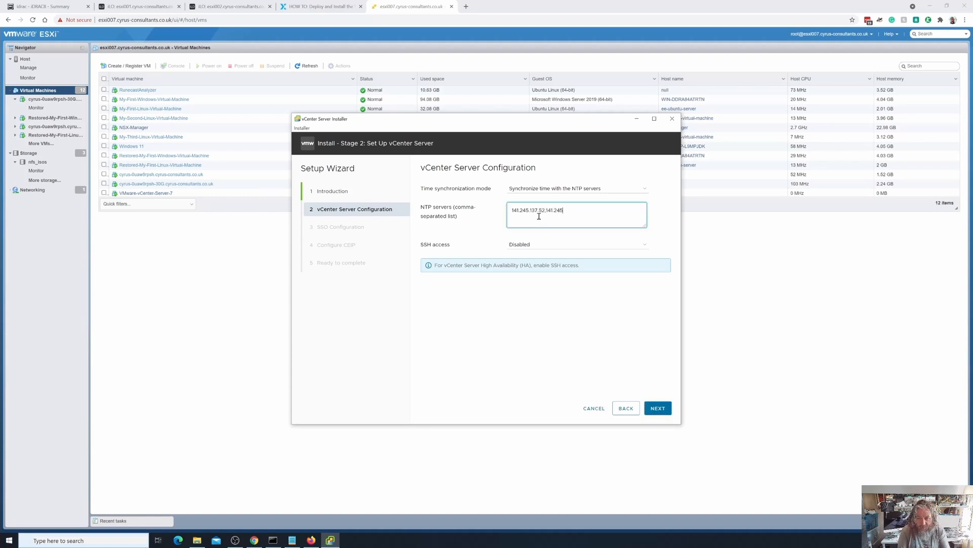
{"action": "type", "text": "137.54"}
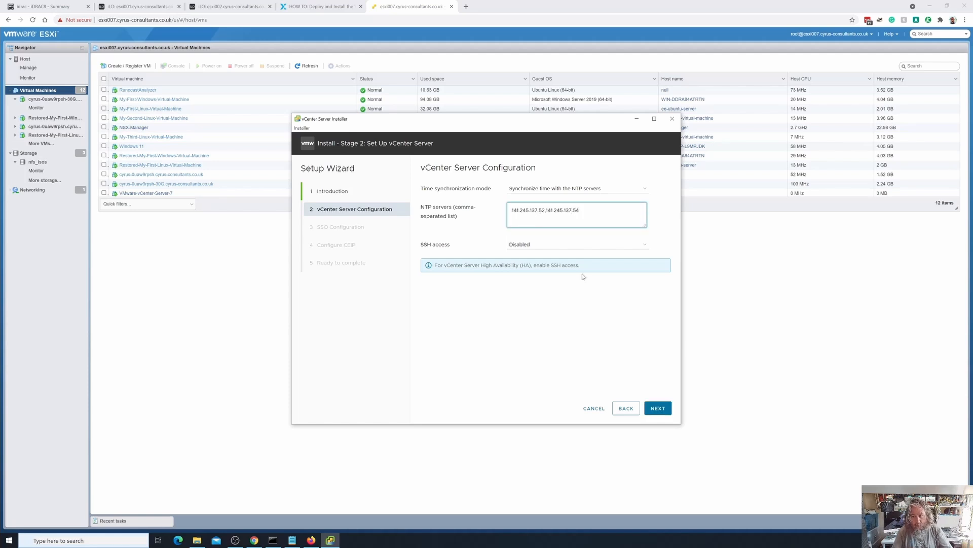
{"action": "left_click", "coordinate": [657, 409]}
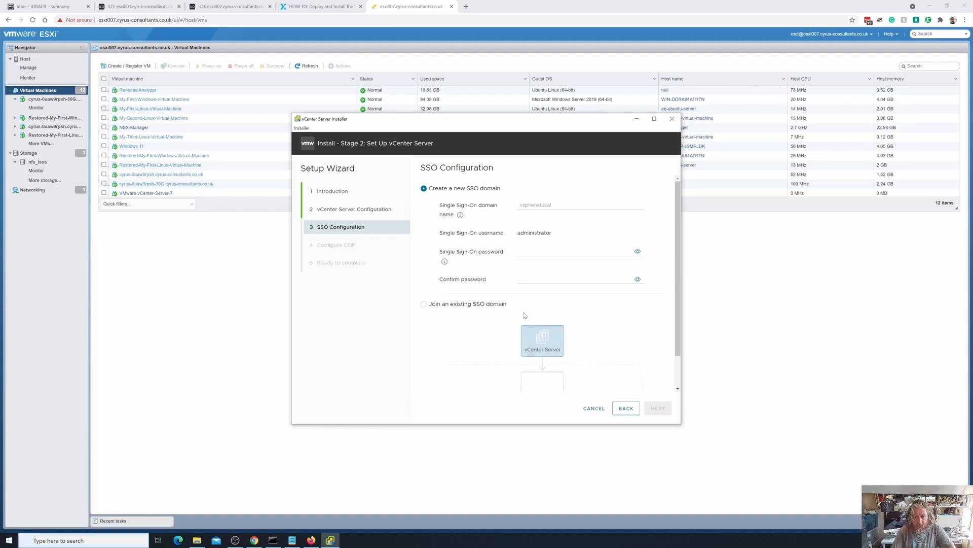
- Enter vsphere.local as the domain name for the new Single Sign-On domain
{"action": "left_click", "coordinate": [561, 203]}
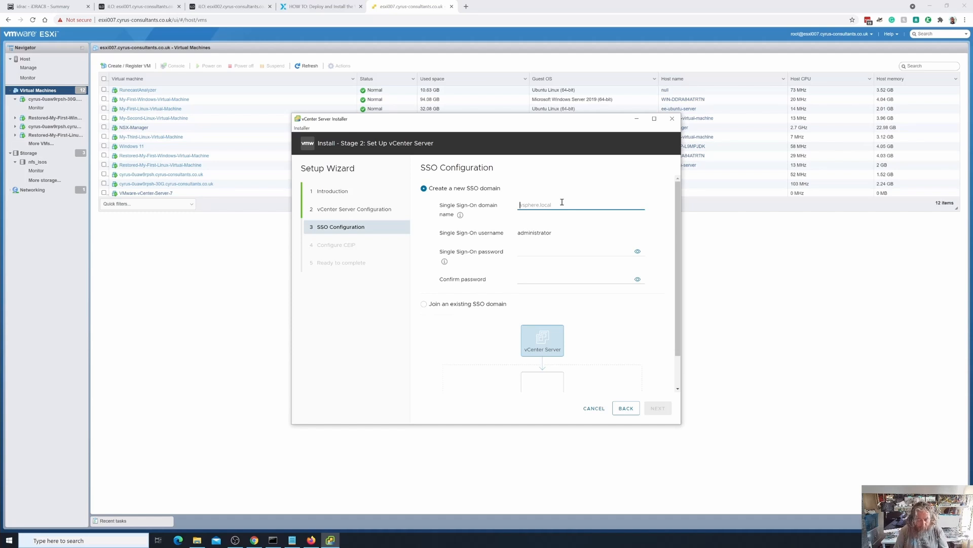
{"action": "type", "text": "vsphere.loc"}
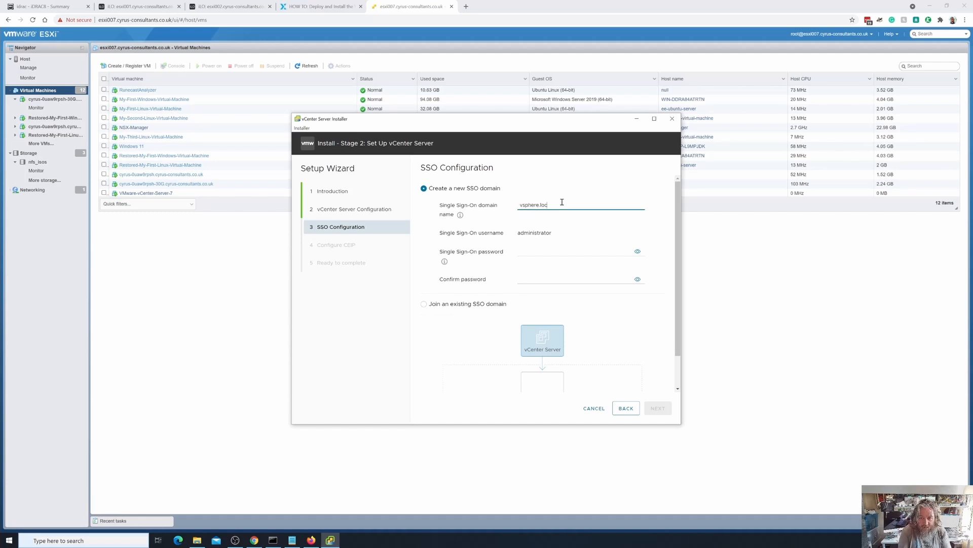
{"action": "type", "text": "al"}
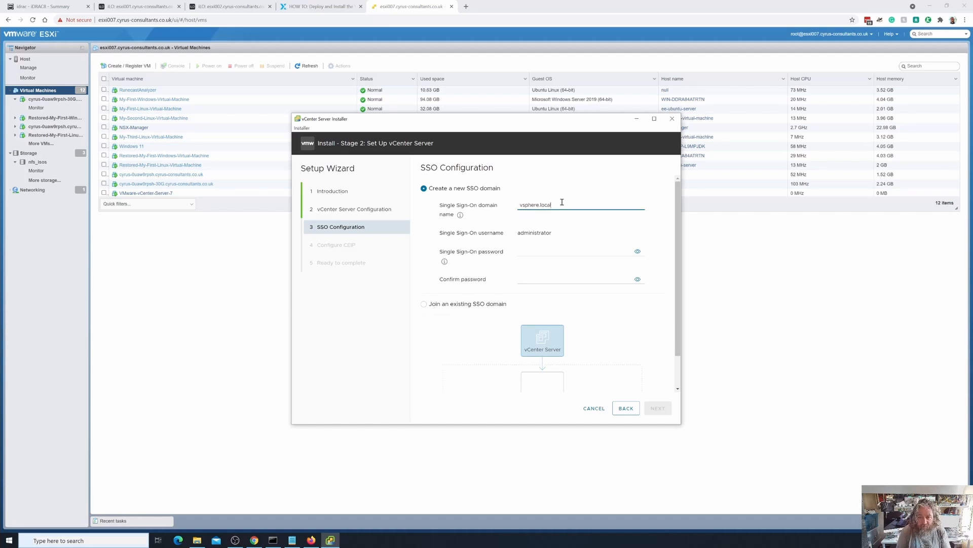
- Enter and confirm the Single Sign-On administrator password, then proceed to the CEIP configuration
{"action": "left_click", "coordinate": [529, 248]}
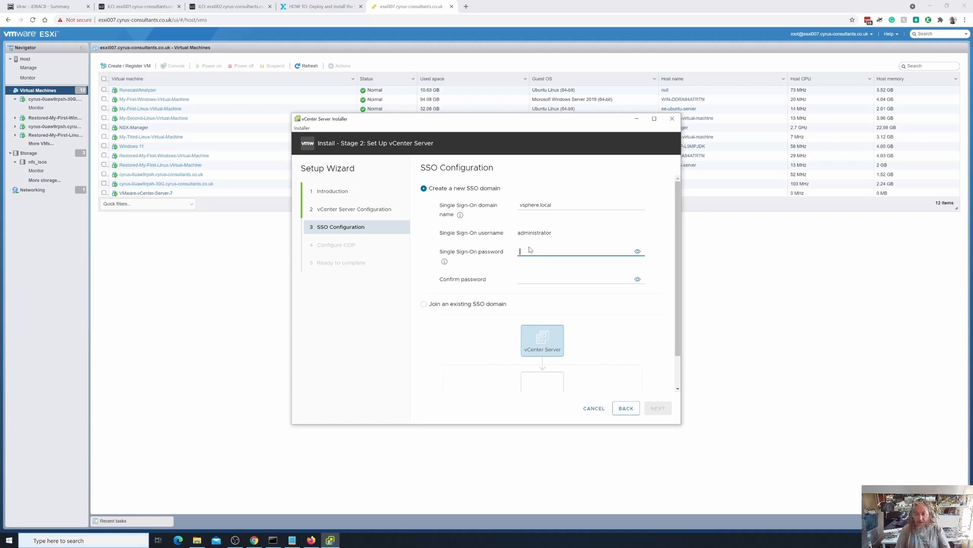
{"action": "type", "text": "•"}
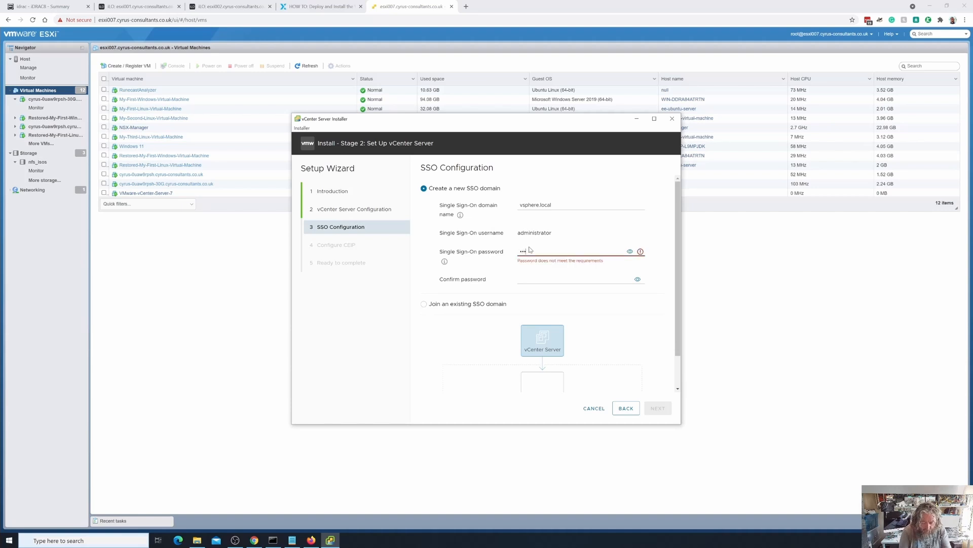
{"action": "type", "text": "•••••••••••••"}
{"action": "key", "text": "Tab"}
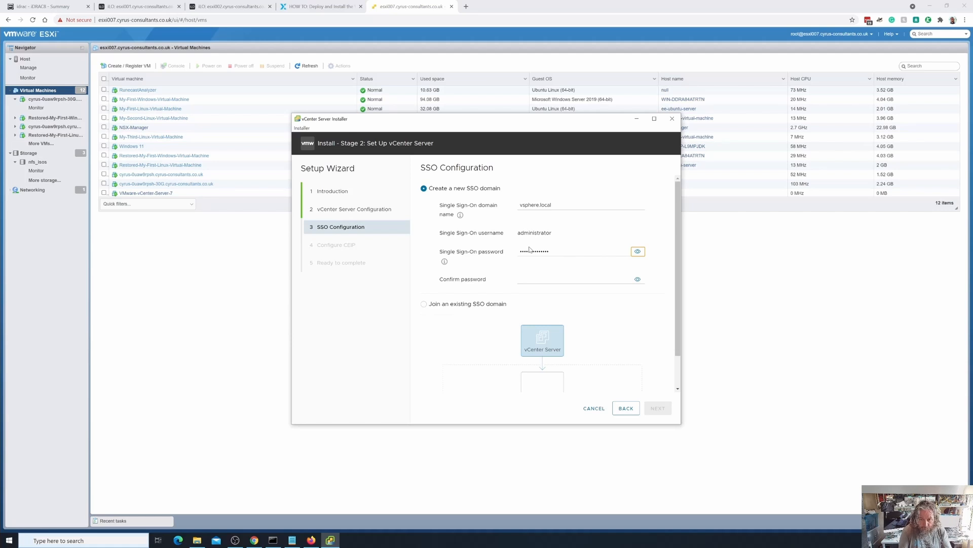
{"action": "left_click", "coordinate": [530, 276]}
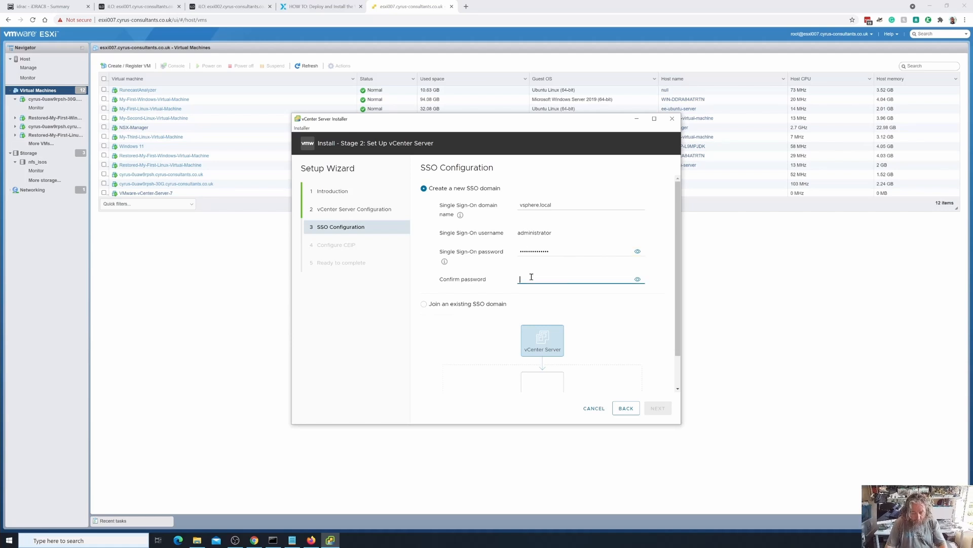
{"action": "type", "text": "••••••••••••••"}
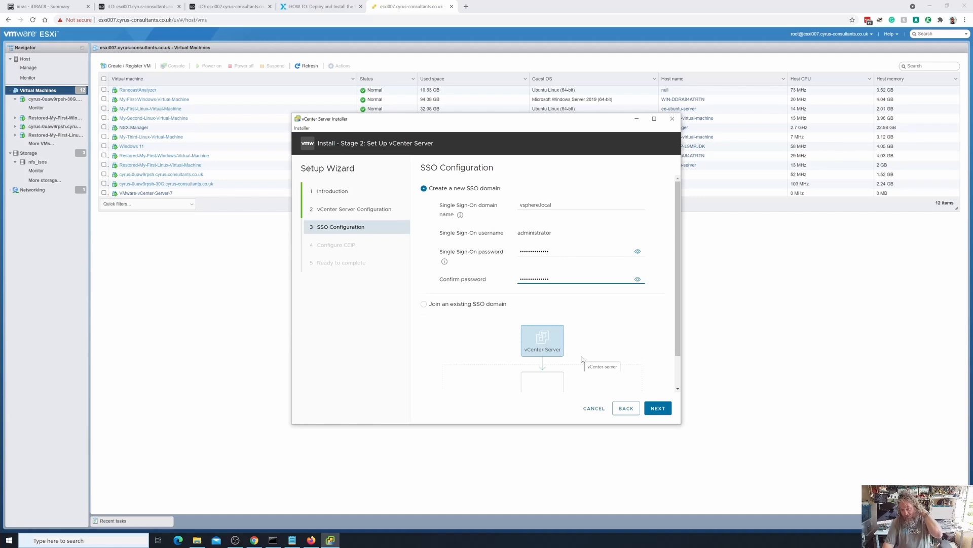
{"action": "scroll", "coordinate": [598, 340], "scroll_direction": "down", "scroll_amount": 2}
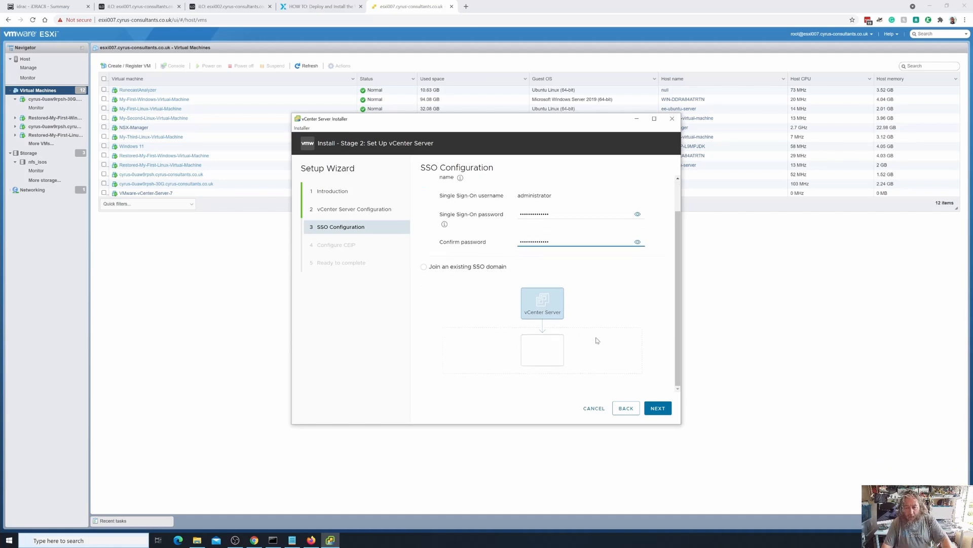
{"action": "scroll", "coordinate": [597, 340], "scroll_direction": "up", "scroll_amount": 2}
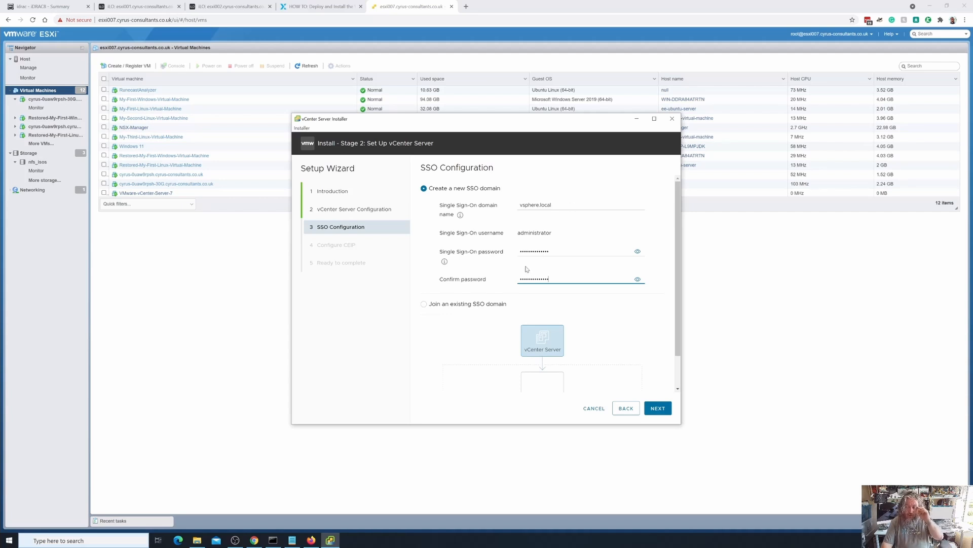
{"action": "left_click", "coordinate": [657, 412]}
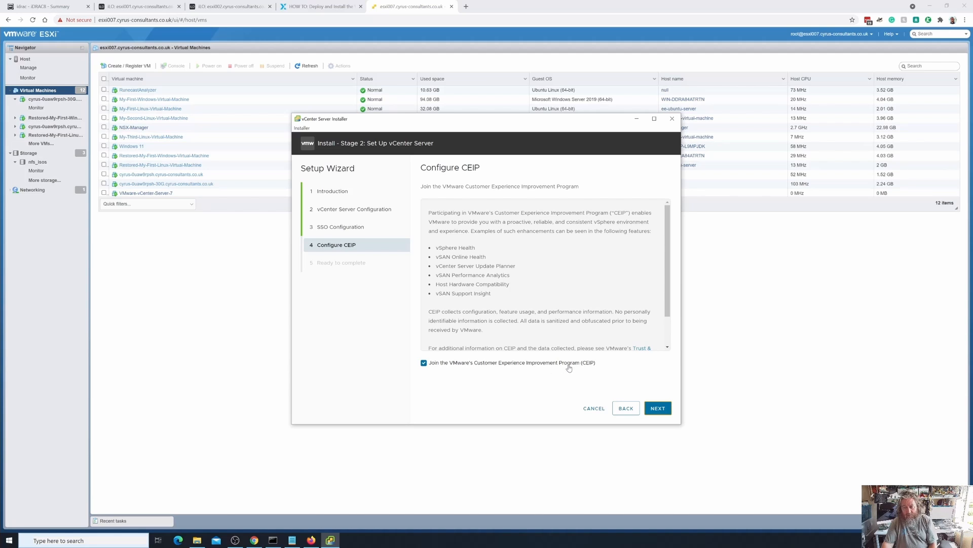
- Accept joining the CEIP, review the stage 2 settings summary, and start the vCenter Server setup
{"action": "left_click", "coordinate": [659, 408]}
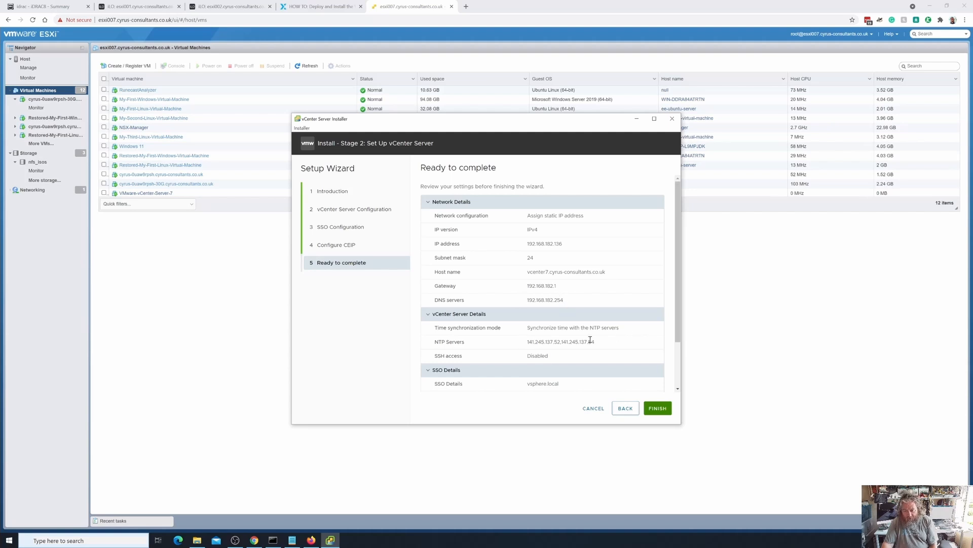
{"action": "scroll", "coordinate": [590, 340], "scroll_direction": "down", "scroll_amount": 2}
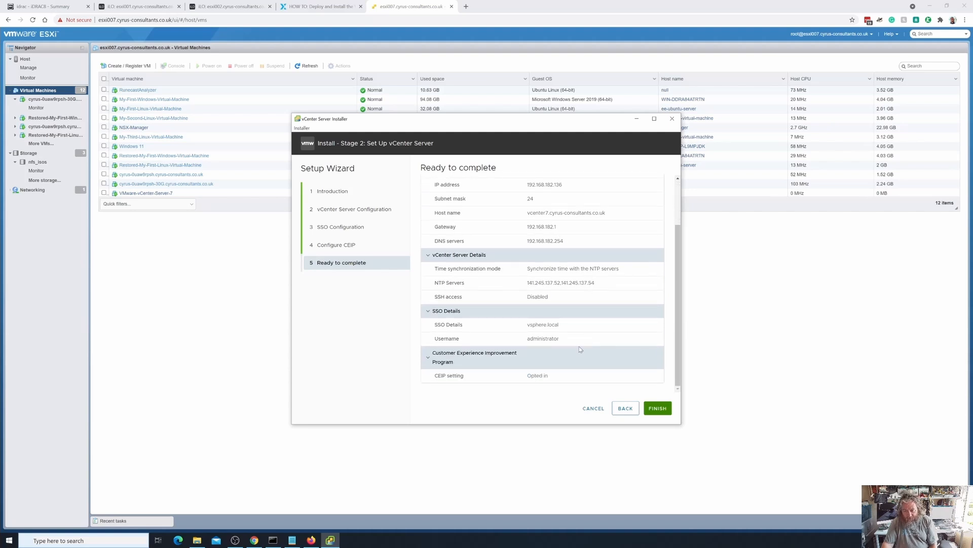
{"action": "left_click", "coordinate": [666, 412]}
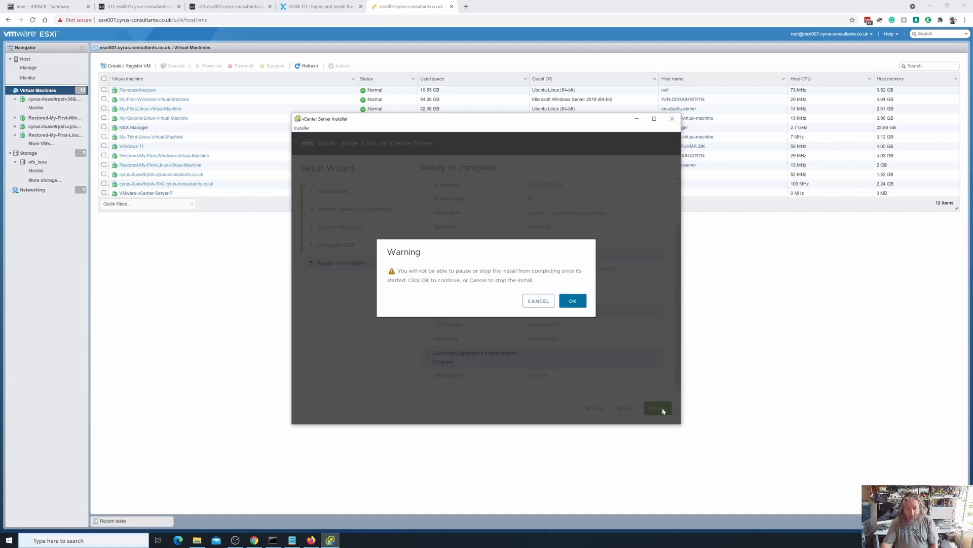
{"action": "left_click", "coordinate": [577, 302]}
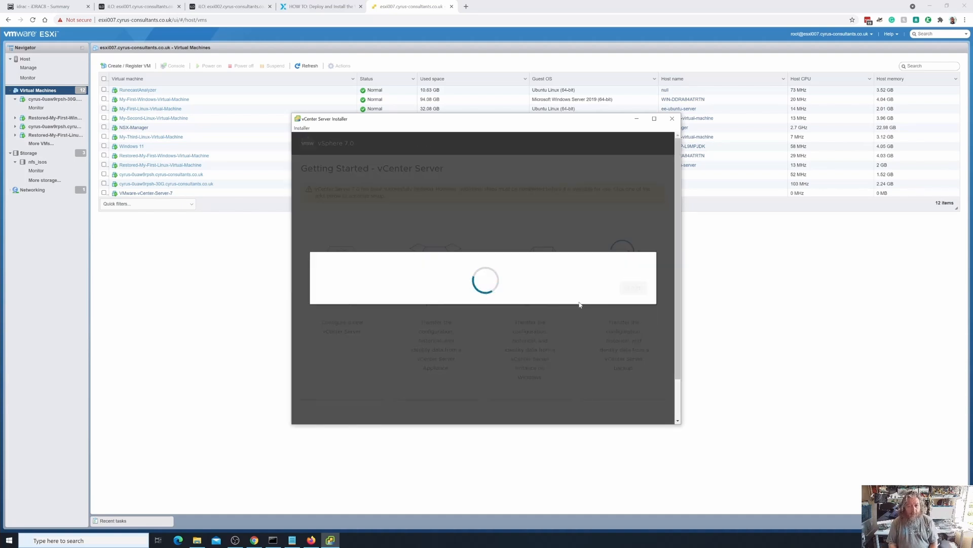
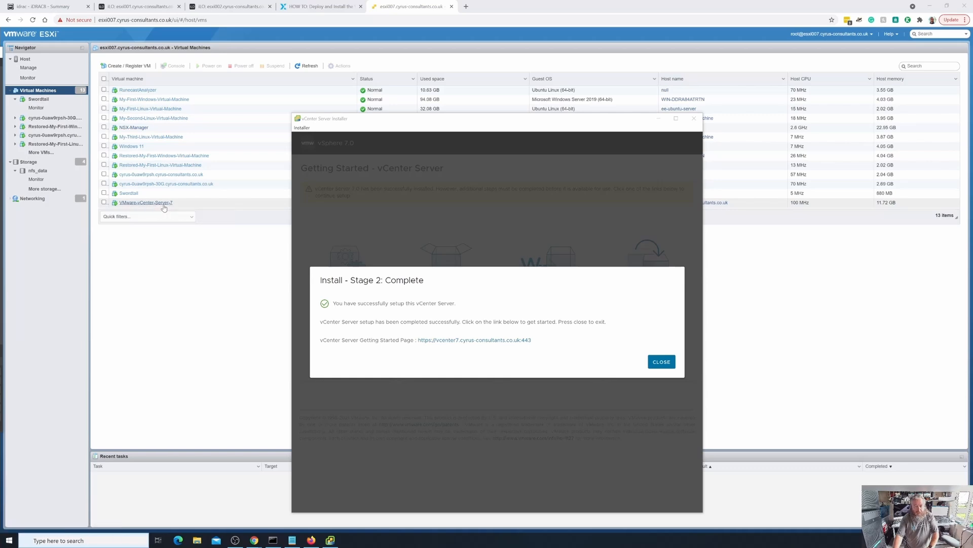
- View the VMware-vCenter-Server-7 virtual machine's details, and copy the Getting Started Page address from the completed installer before closing it
{"action": "left_click", "coordinate": [164, 205]}
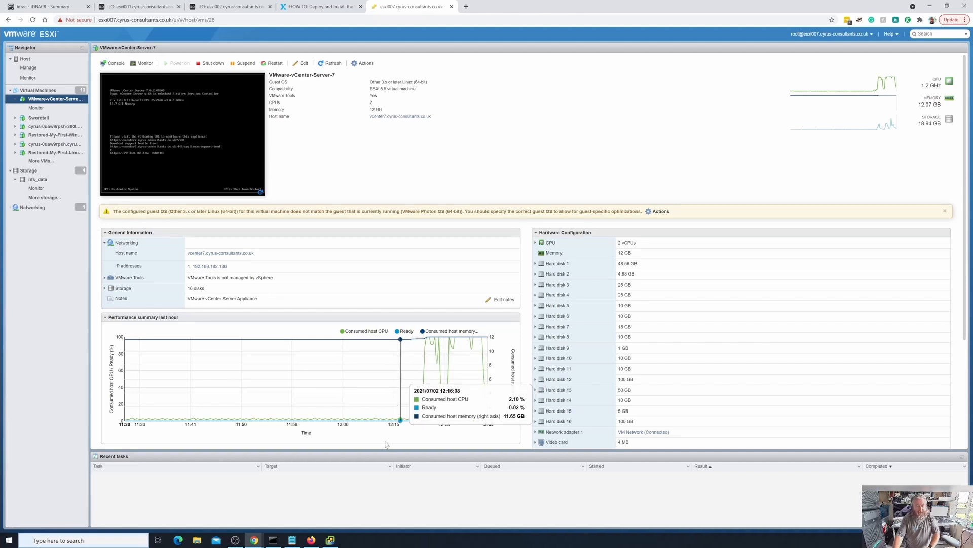
{"action": "left_click", "coordinate": [330, 540]}
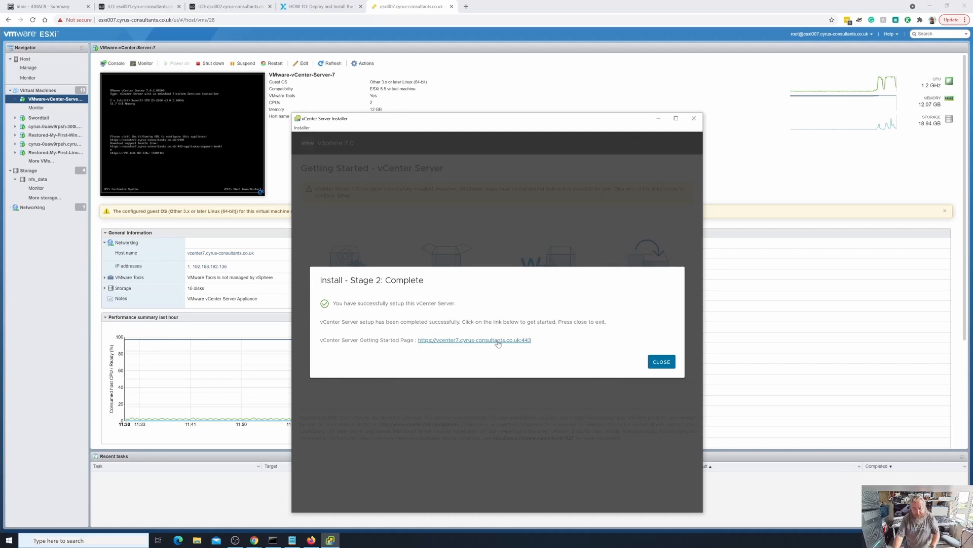
{"action": "left_click_drag", "start_coordinate": [531, 340], "coordinate": [418, 340]}
{"action": "key", "text": "ctrl+c"}
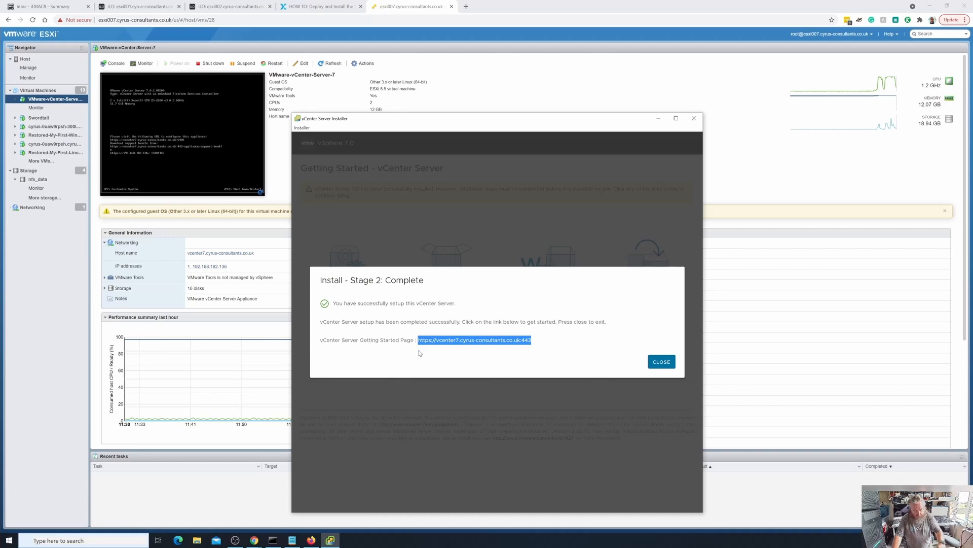
{"action": "left_click", "coordinate": [481, 343]}
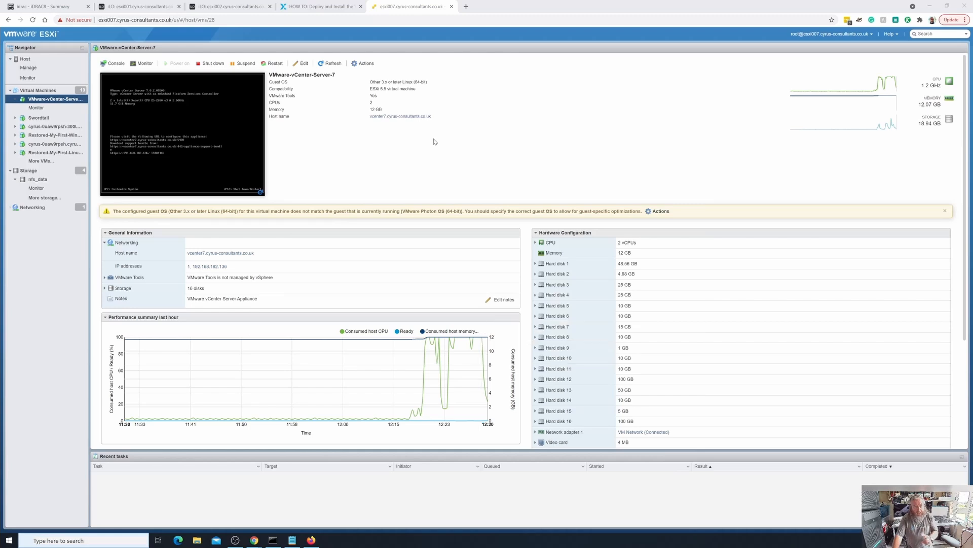
{"action": "left_click", "coordinate": [466, 6]}
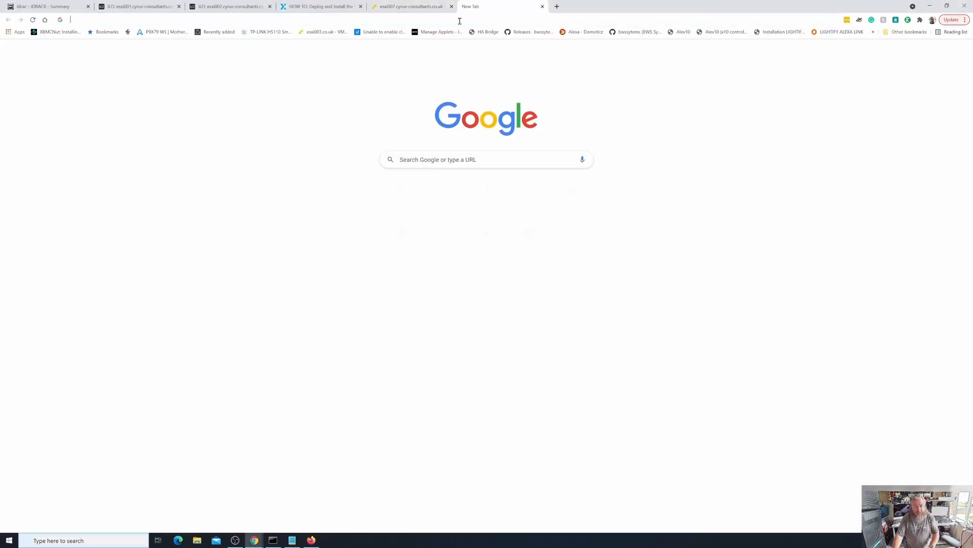
{"action": "left_click", "coordinate": [459, 20]}
{"action": "key", "text": "ctrl+v"}
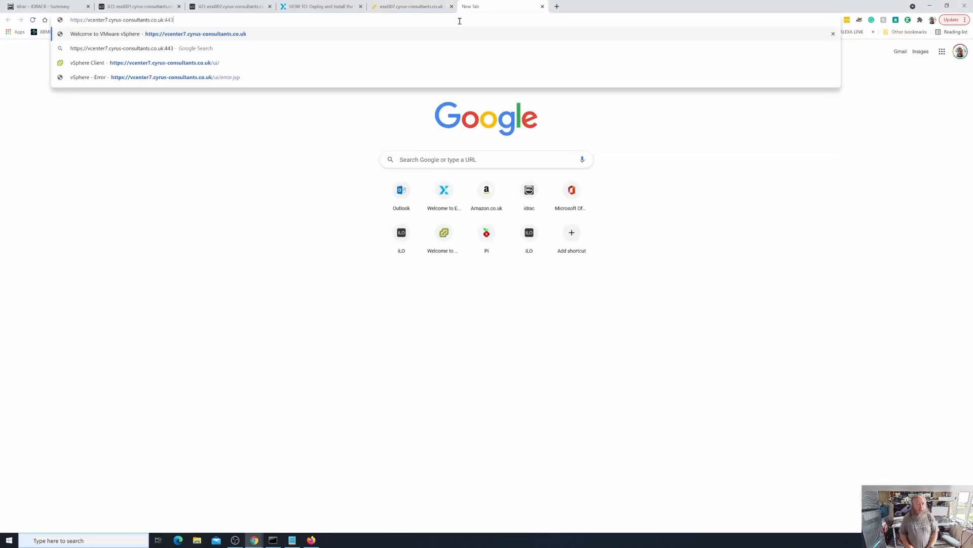
{"action": "key", "text": "Return"}
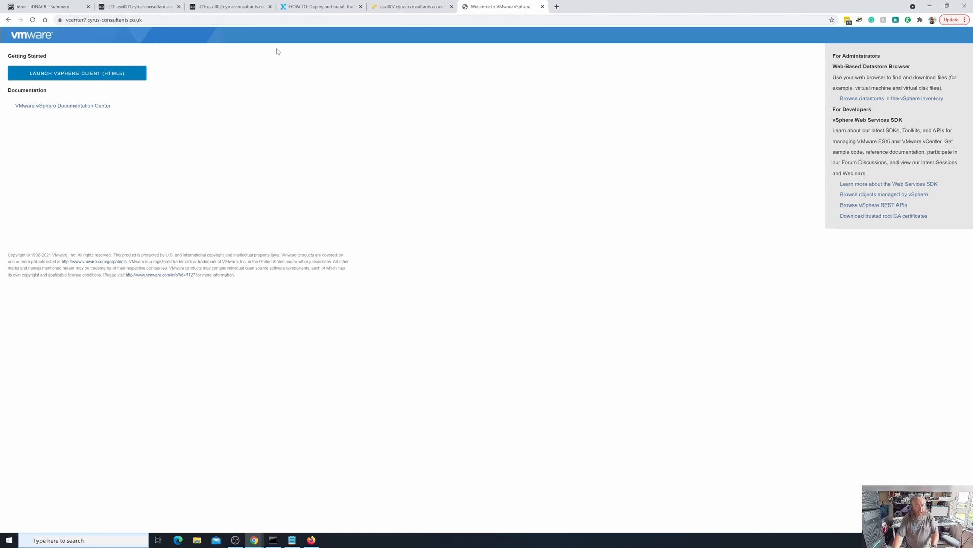
{"action": "left_click", "coordinate": [89, 79]}
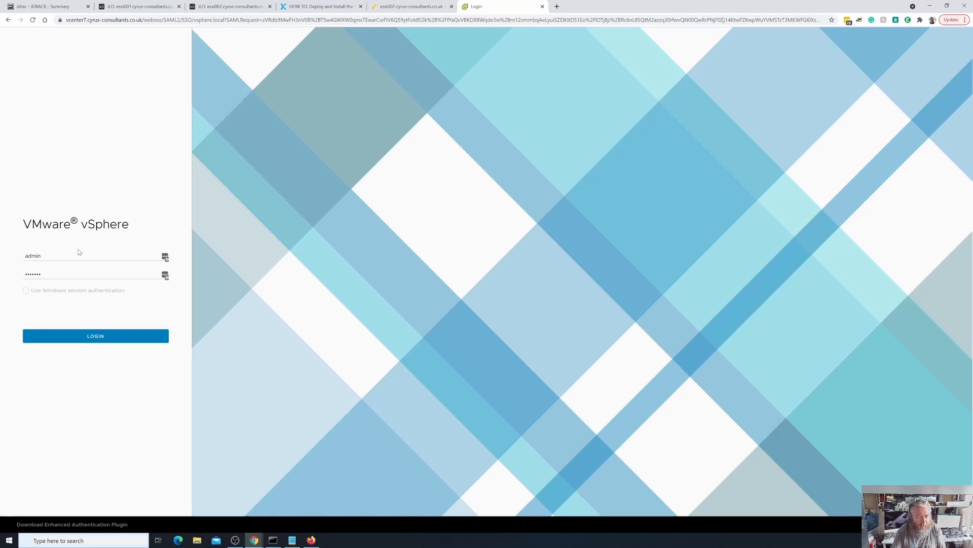
- Clear the prefilled user name and password from the vSphere login form
{"action": "left_click_drag", "start_coordinate": [70, 256], "coordinate": [5, 251]}
{"action": "key", "text": "BackSpace"}
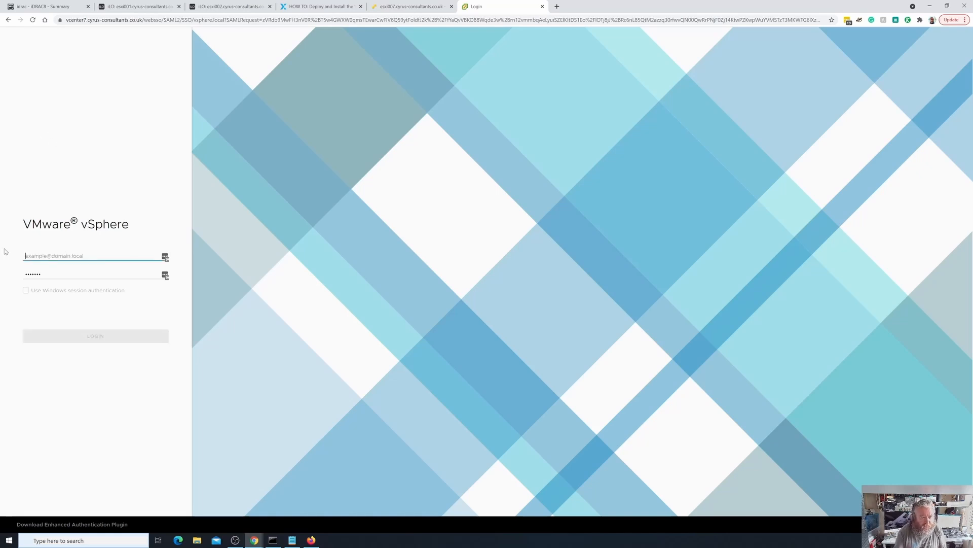
{"action": "double_click", "coordinate": [67, 274]}
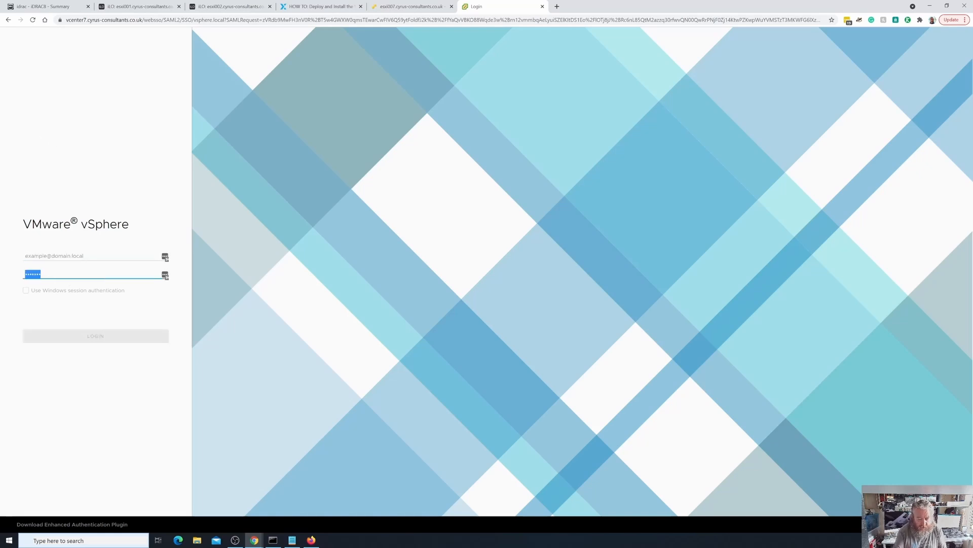
{"action": "key", "text": "BackSpace"}
{"action": "left_click", "coordinate": [68, 256]}
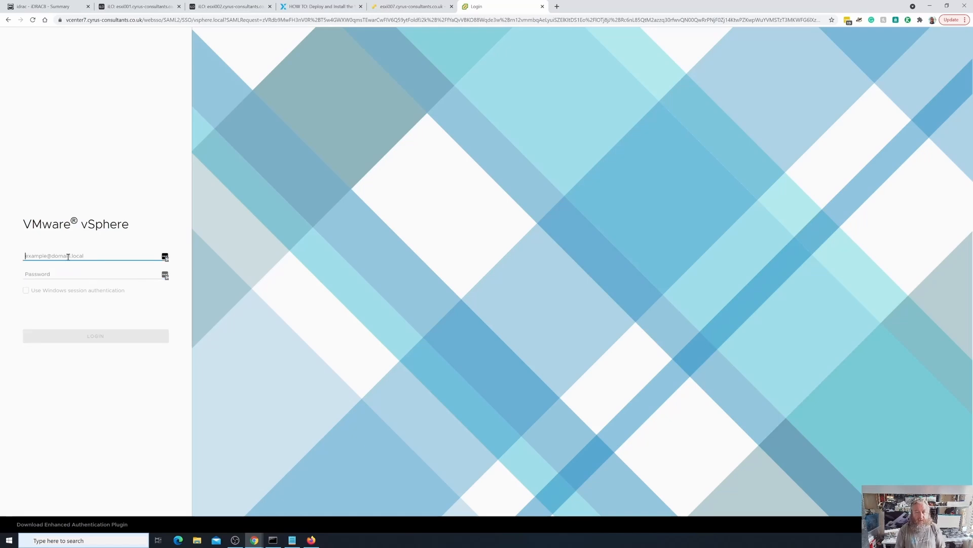
{"action": "type", "text": "a"}
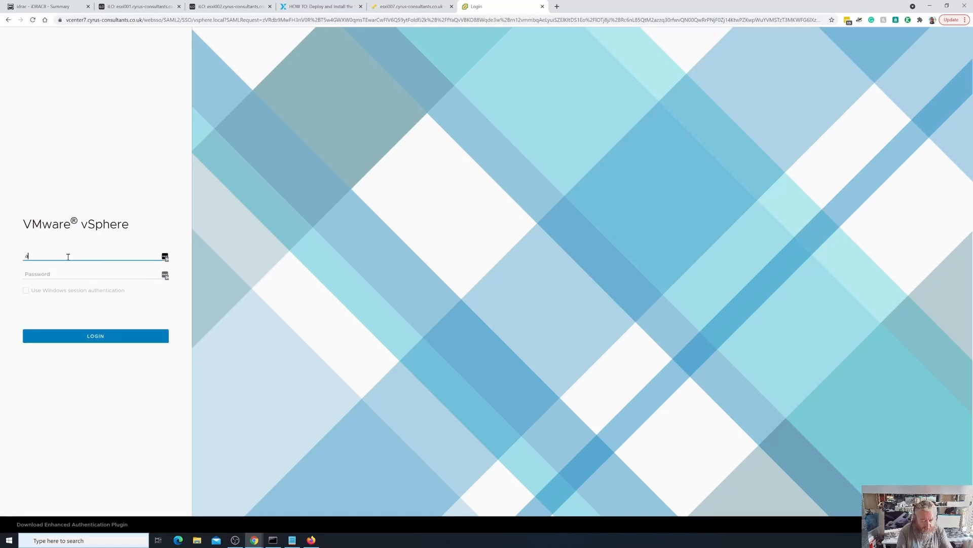
{"action": "type", "text": "DMINISTRATOR@"}
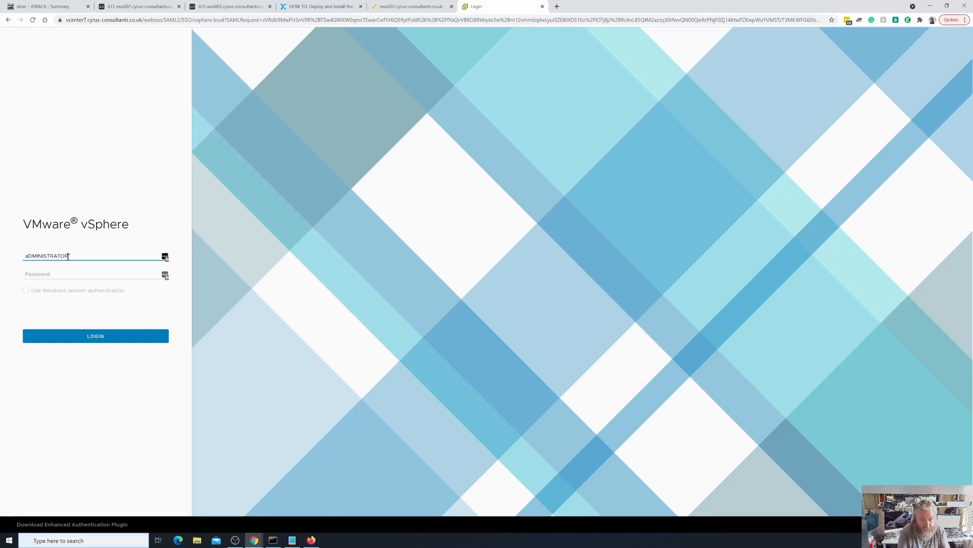
{"action": "key", "text": "BackSpace"}
{"action": "key", "text": "BackSpace"}
{"action": "key", "text": "BackSpace"}
{"action": "key", "text": "BackSpace"}
{"action": "key", "text": "BackSpace"}
{"action": "key", "text": "BackSpace"}
{"action": "key", "text": "BackSpace"}
{"action": "key", "text": "BackSpace"}
{"action": "key", "text": "BackSpace"}
{"action": "key", "text": "BackSpace"}
{"action": "key", "text": "BackSpace"}
{"action": "key", "text": "BackSpace"}
{"action": "key", "text": "BackSpace"}
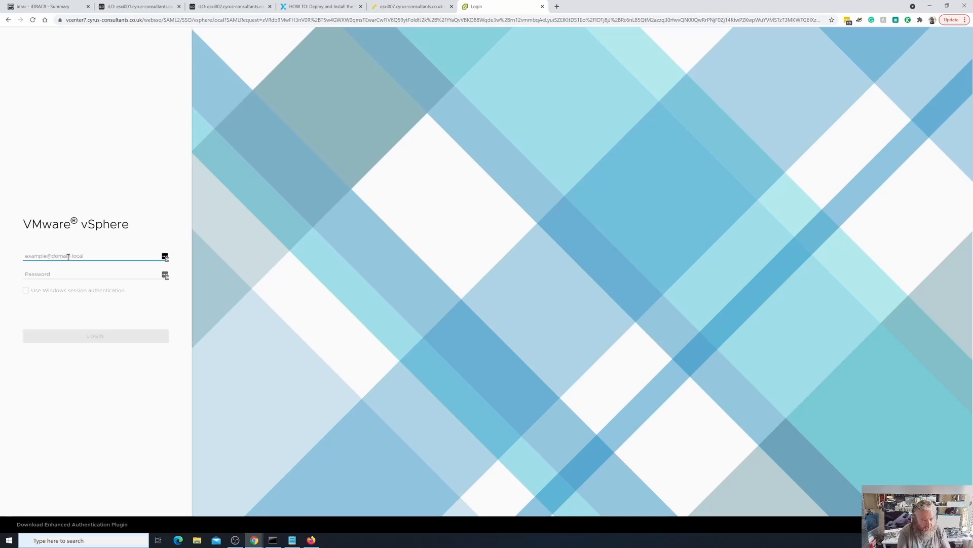
- Enter the Administrator account of the vsphere.local domain as the vSphere login user name
{"action": "type", "text": "Administra"}
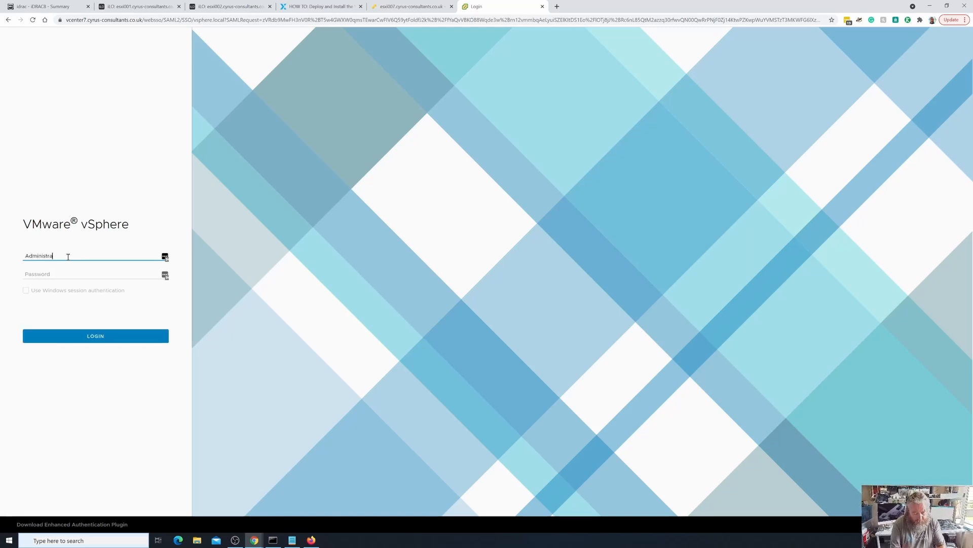
{"action": "type", "text": "tor@vsphere.local"}
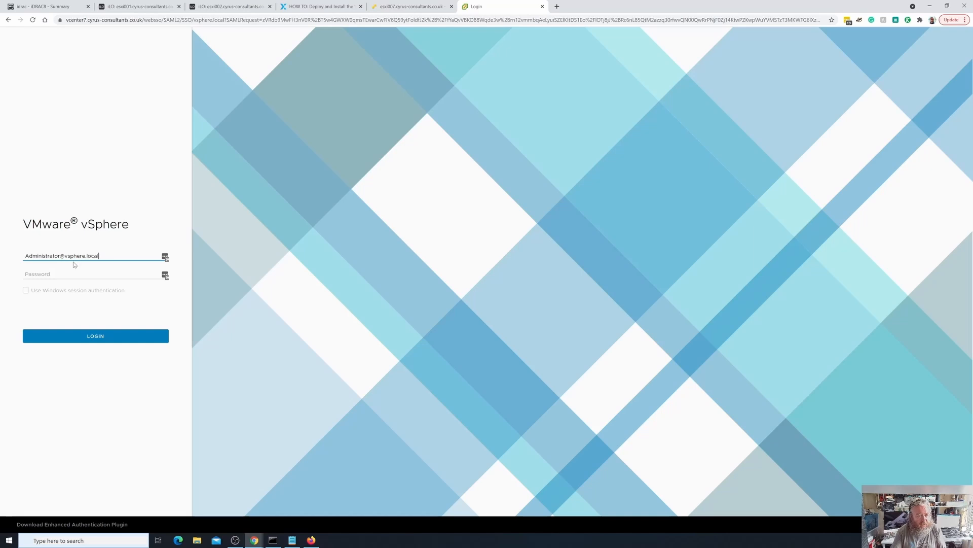
- Try to log in to vSphere with the Single Sign-On administrator password
{"action": "left_click", "coordinate": [60, 274]}
{"action": "type", "text": "•••••••••••"}
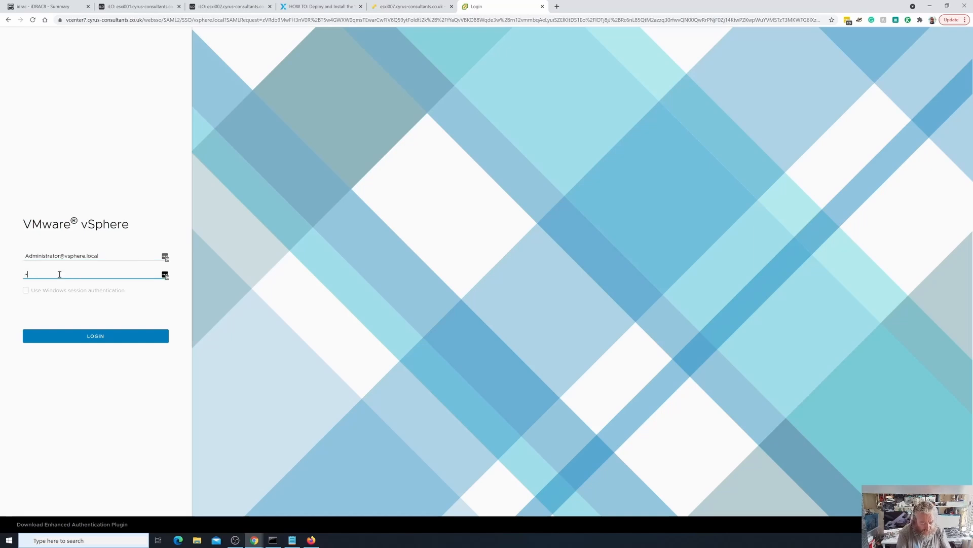
{"action": "type", "text": "•••"}
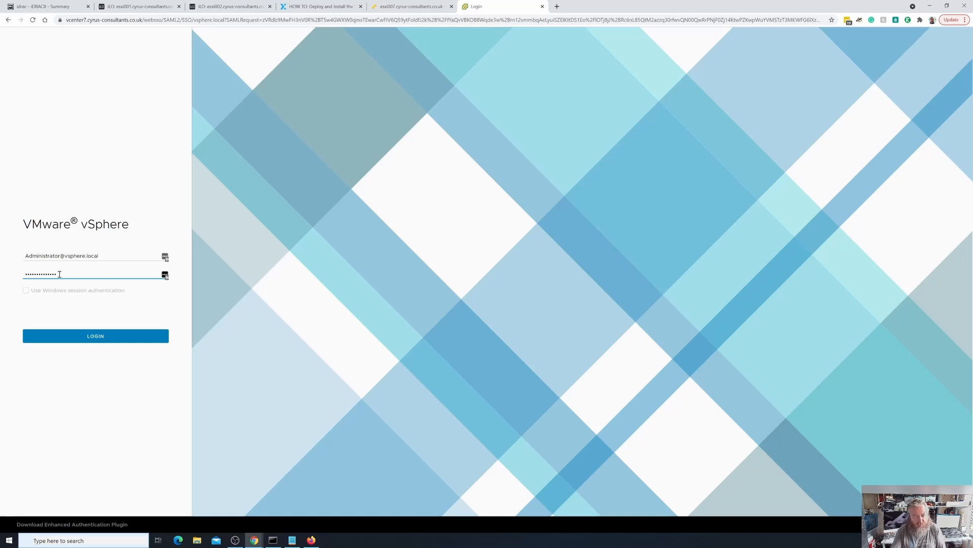
{"action": "left_click", "coordinate": [90, 337]}
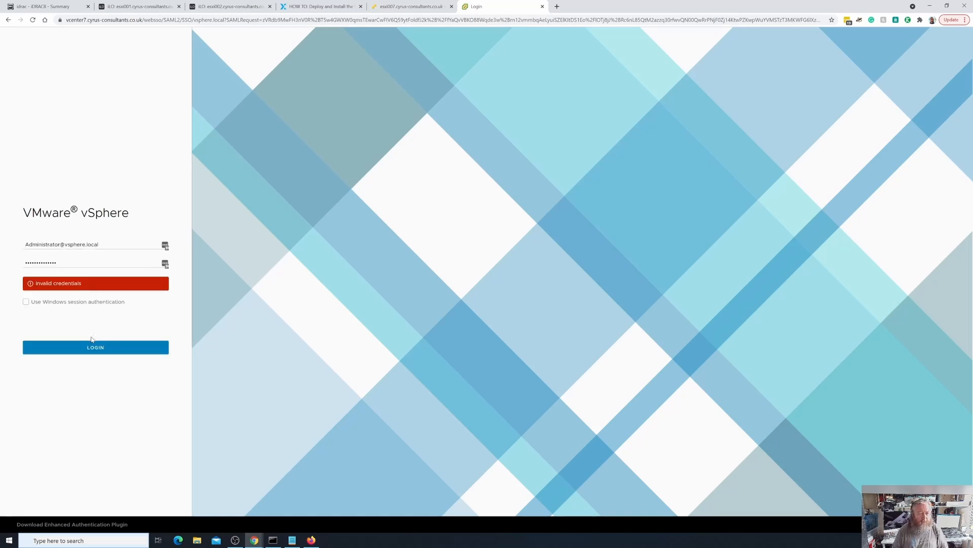
- Clear the password field, re-enter the administrator password, and try the vSphere login again
{"action": "left_click_drag", "start_coordinate": [162, 263], "coordinate": [1, 265]}
{"action": "key", "text": "BackSpace"}
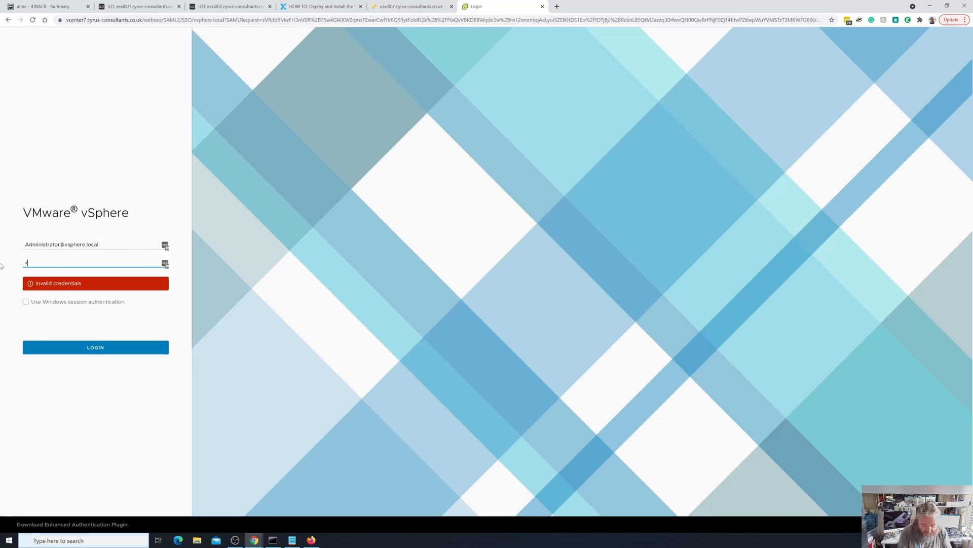
{"action": "type", "text": "**************"}
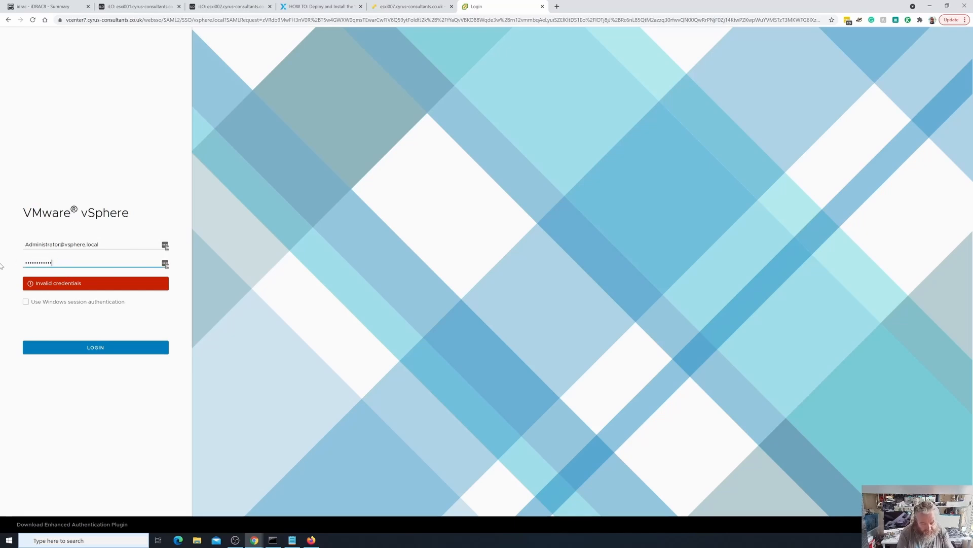
{"action": "left_click", "coordinate": [92, 347]}
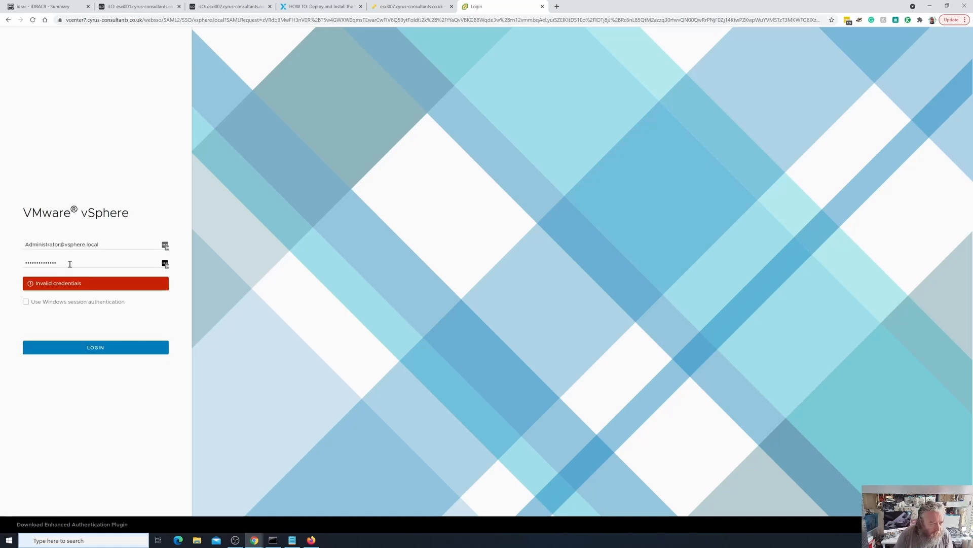
- Replace the entered administrator password, log in to the vSphere Client, and decline the LastPass offer to update a saved account
{"action": "left_click_drag", "start_coordinate": [70, 263], "coordinate": [12, 261]}
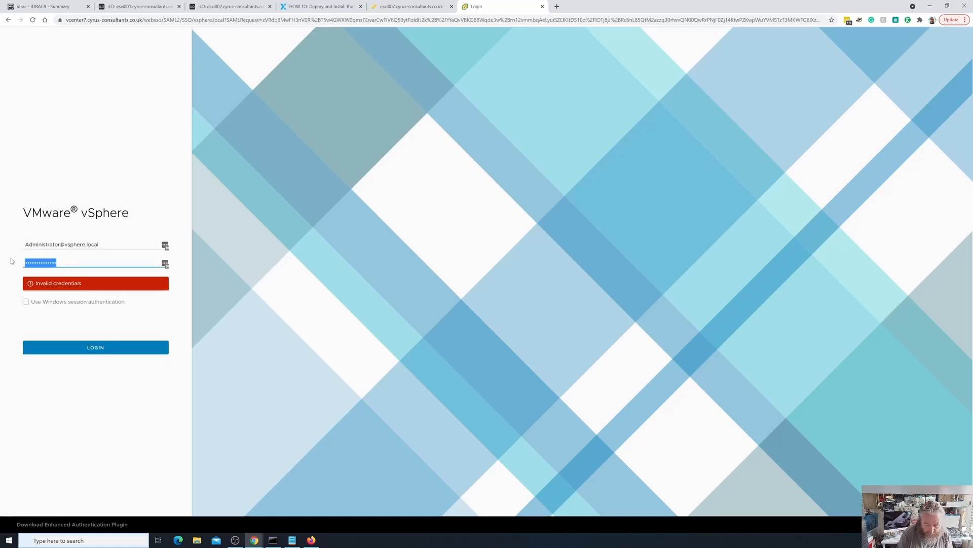
{"action": "key", "text": "BackSpace"}
{"action": "type", "text": "••••"}
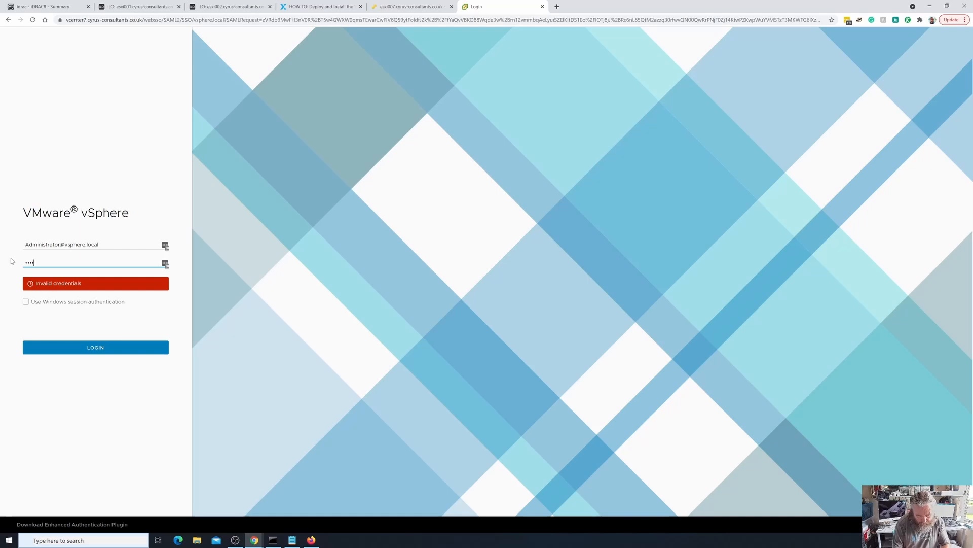
{"action": "type", "text": "•••••••••••"}
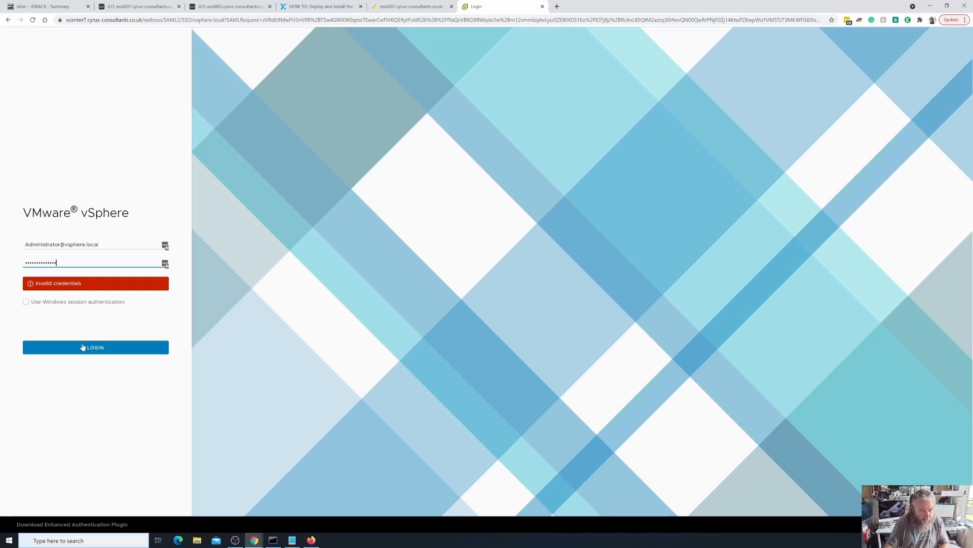
{"action": "left_click", "coordinate": [83, 346]}
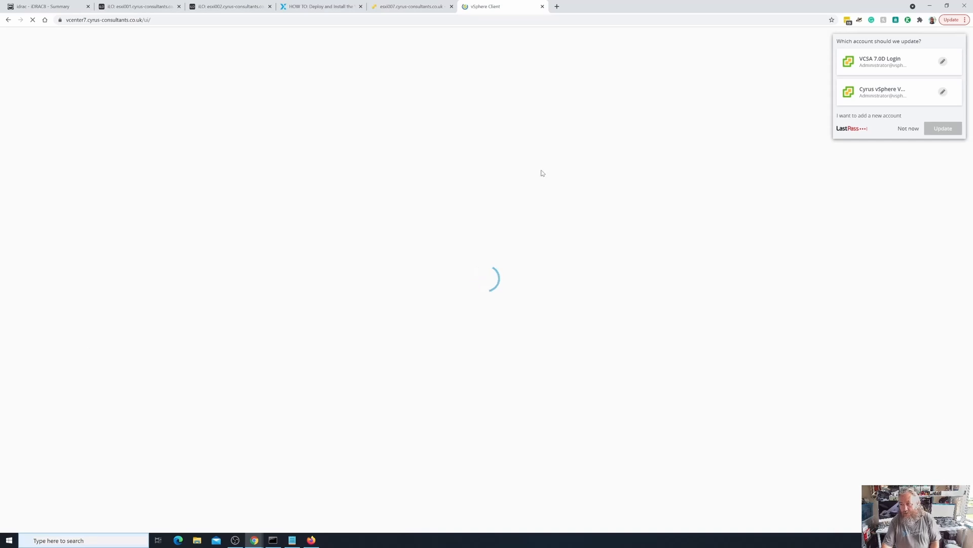
{"action": "left_click", "coordinate": [907, 129]}
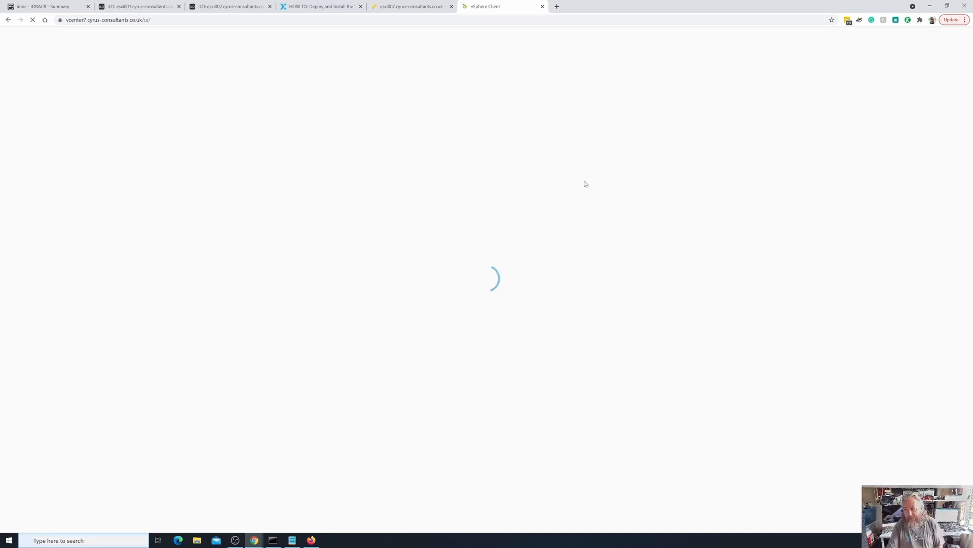